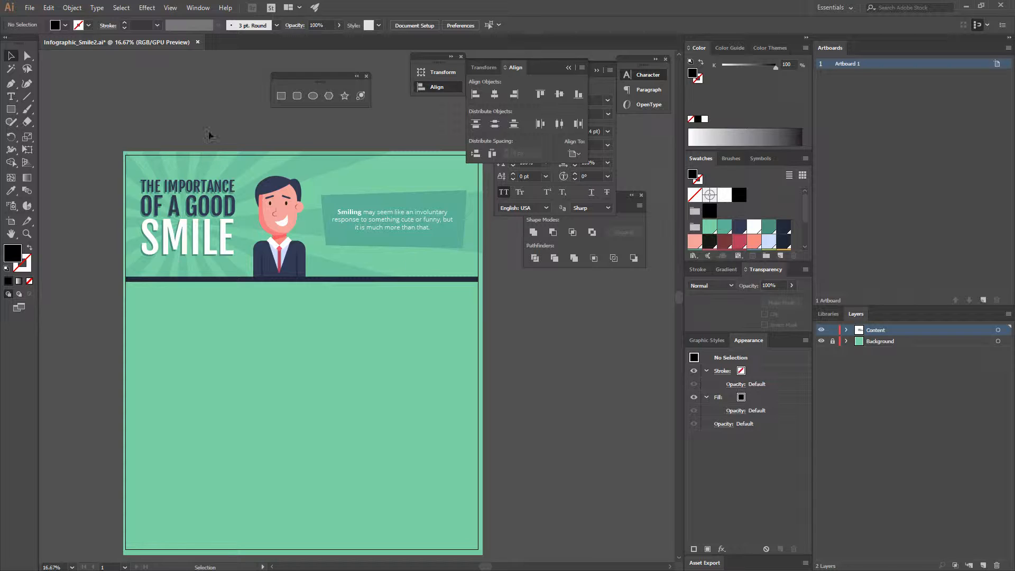
Draw a rectangle about 4175 × 1517 px below the header and fill it with the coral red swatch (R=255 G=90 B=109)
click(281, 97)
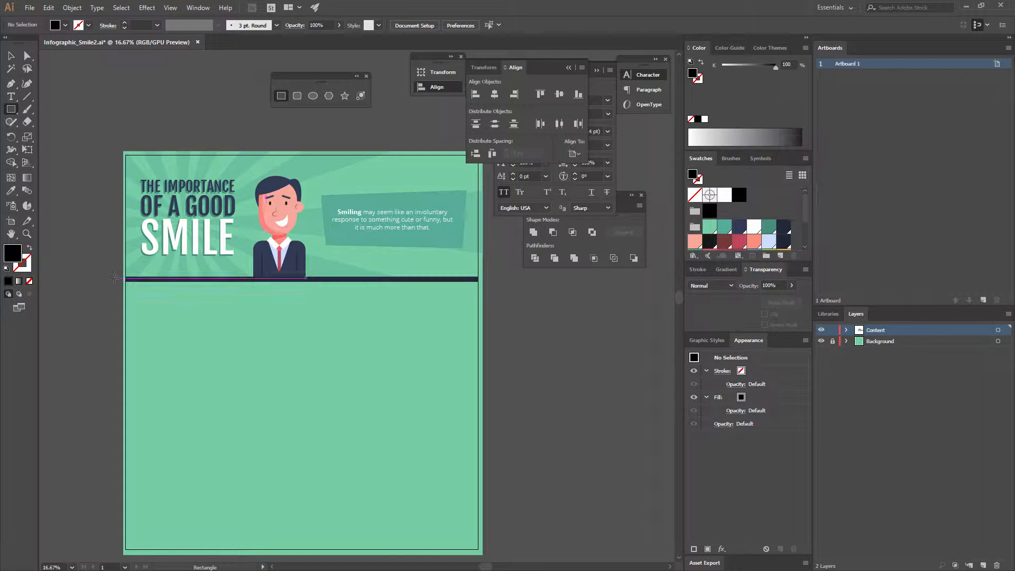
drag(115, 278, 482, 411)
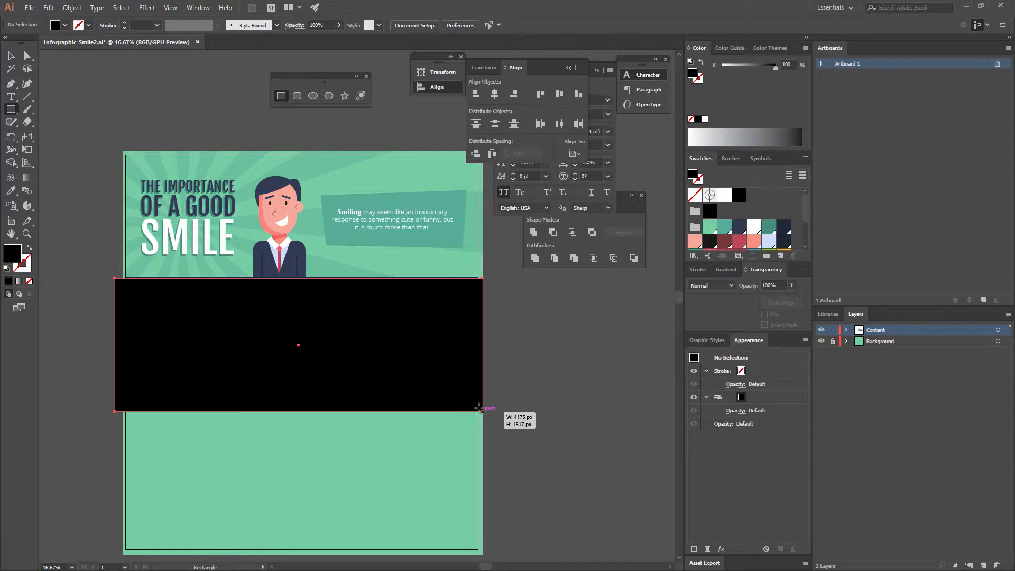
scroll(746, 232, down, 2)
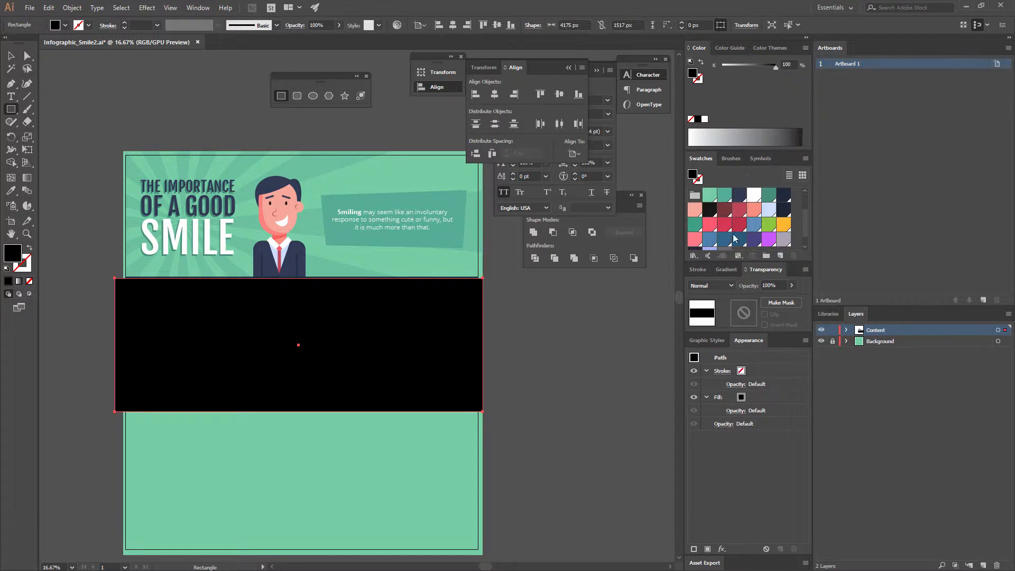
click(709, 224)
key(v)
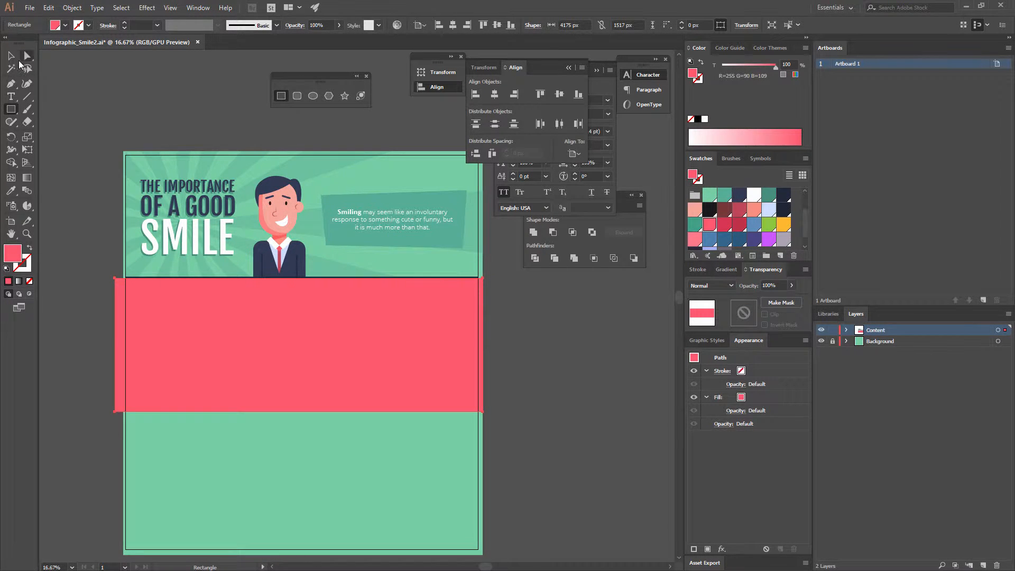
right_click(406, 327)
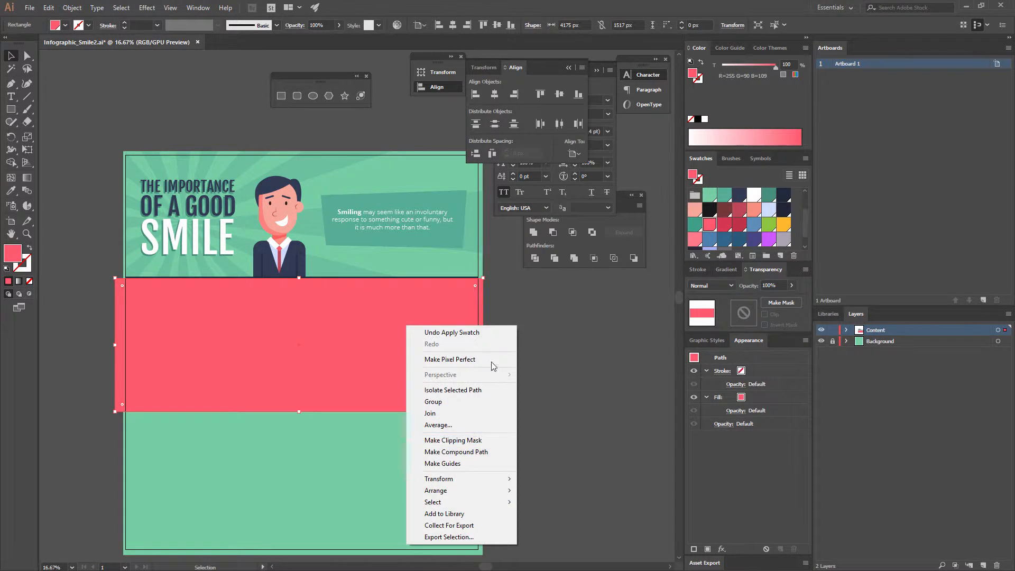
click(493, 317)
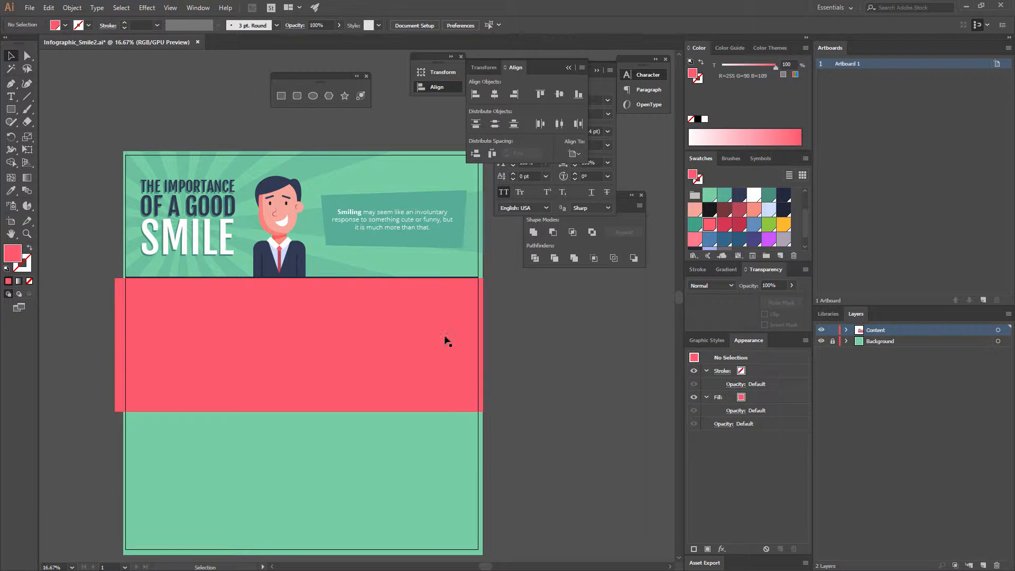
Raise the red rectangle's lower-right corner point to slant its lower edge, and unlock the Background layer
click(297, 355)
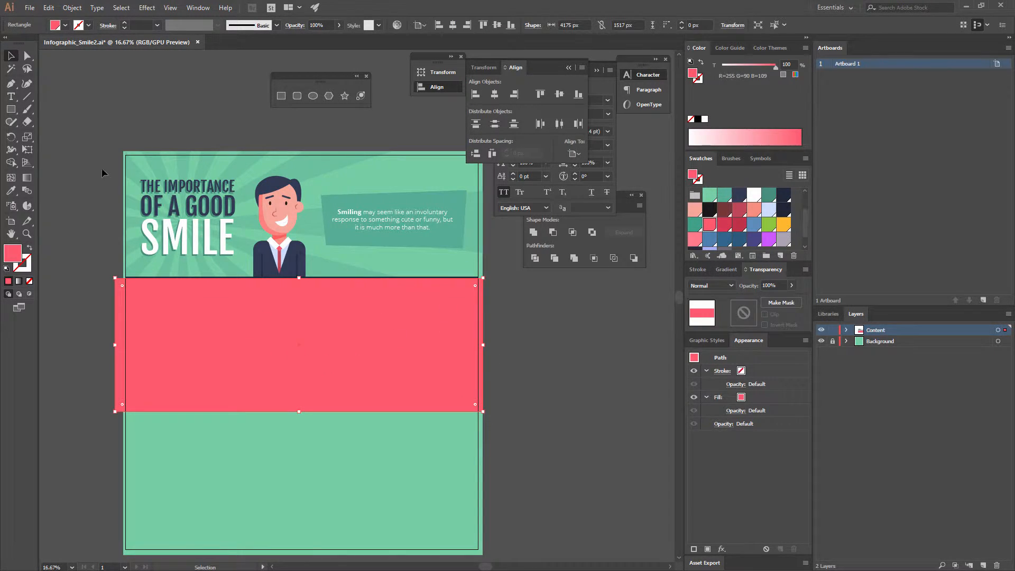
click(27, 55)
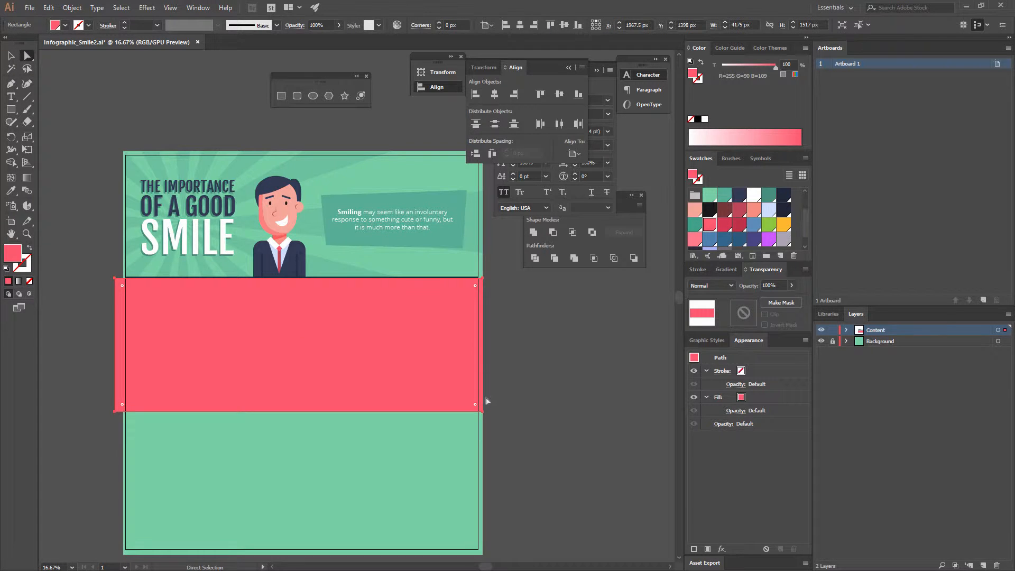
drag(483, 411, 484, 380)
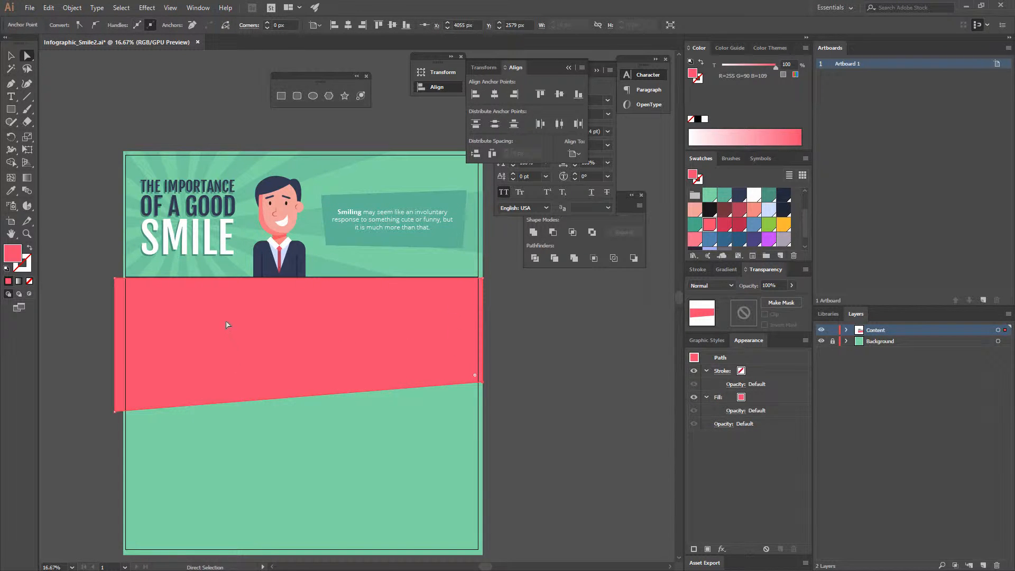
key(v)
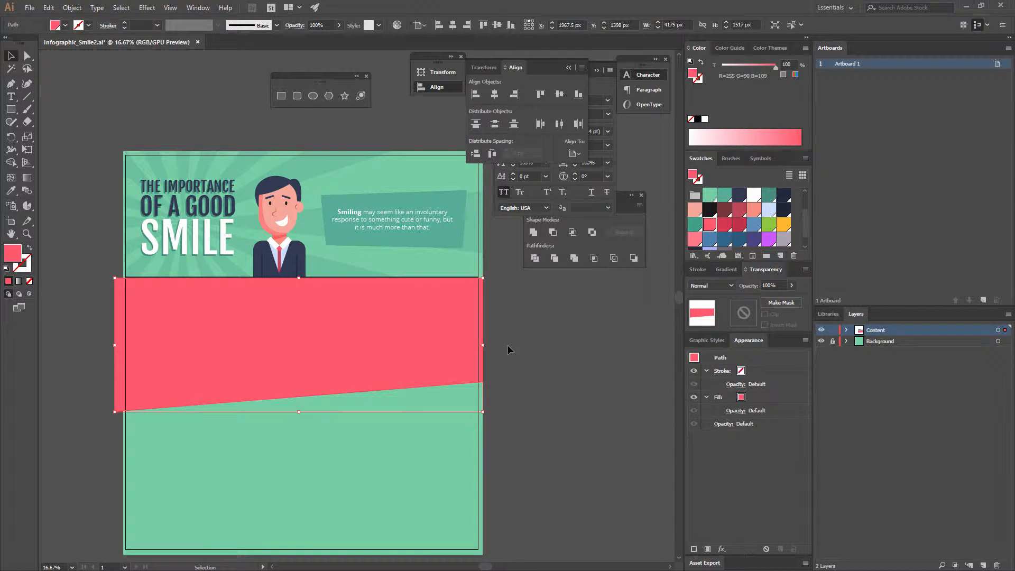
click(833, 341)
Try cutting the red shape and pasting it in place on the Background layer, and undo both operations
key(ctrl+x)
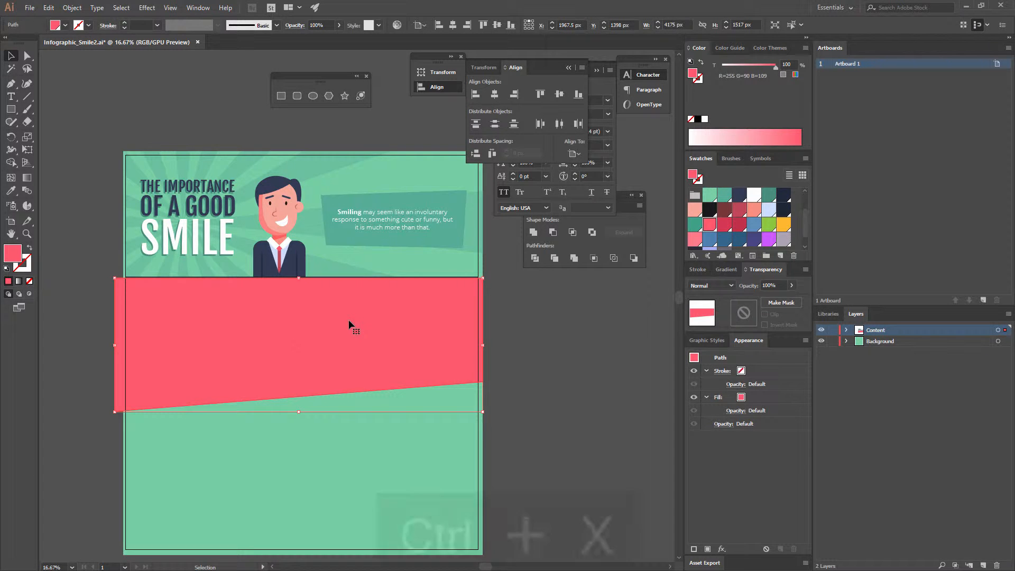
click(870, 344)
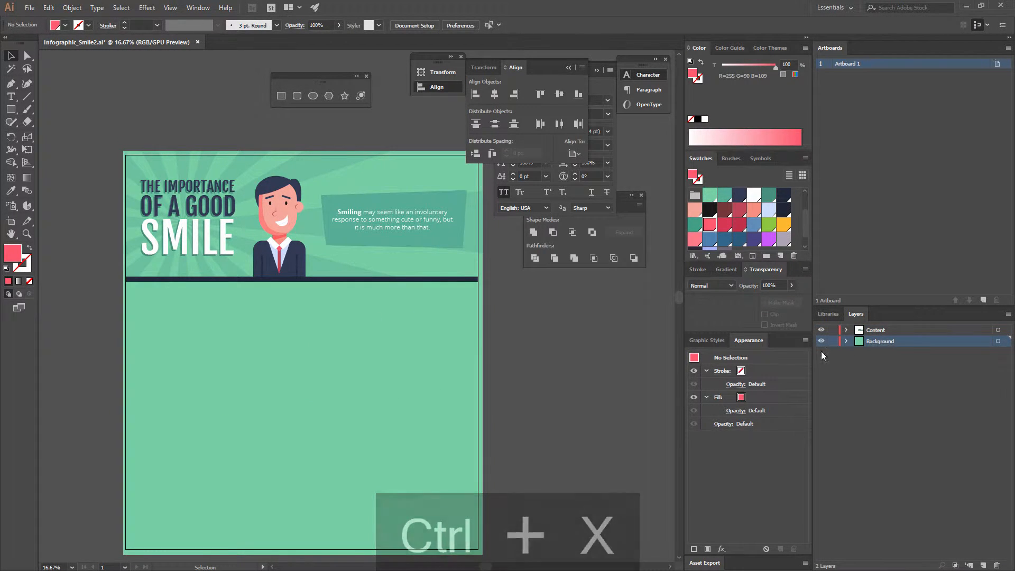
key(ctrl+shift+v)
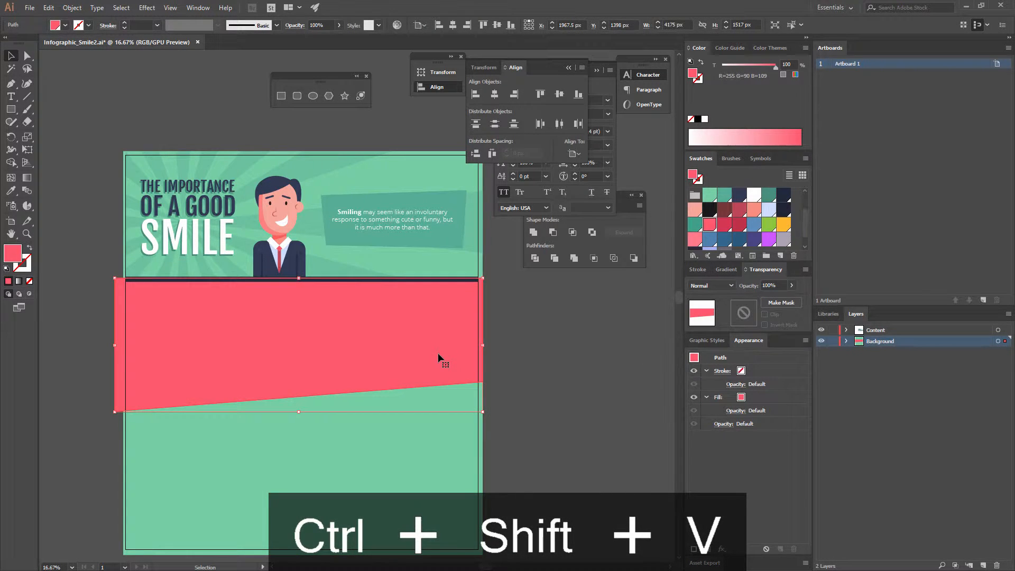
click(555, 352)
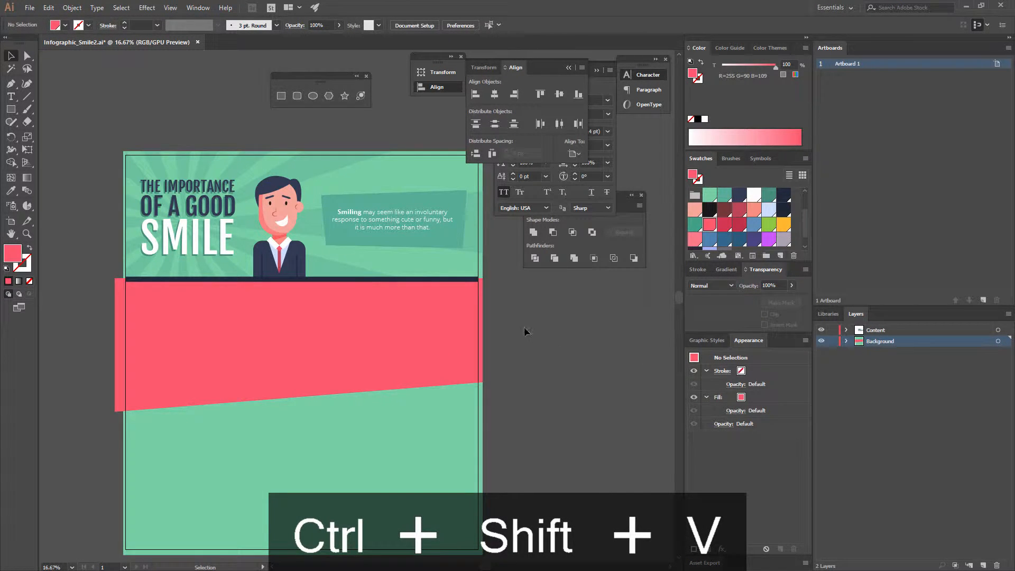
key(ctrl+z)
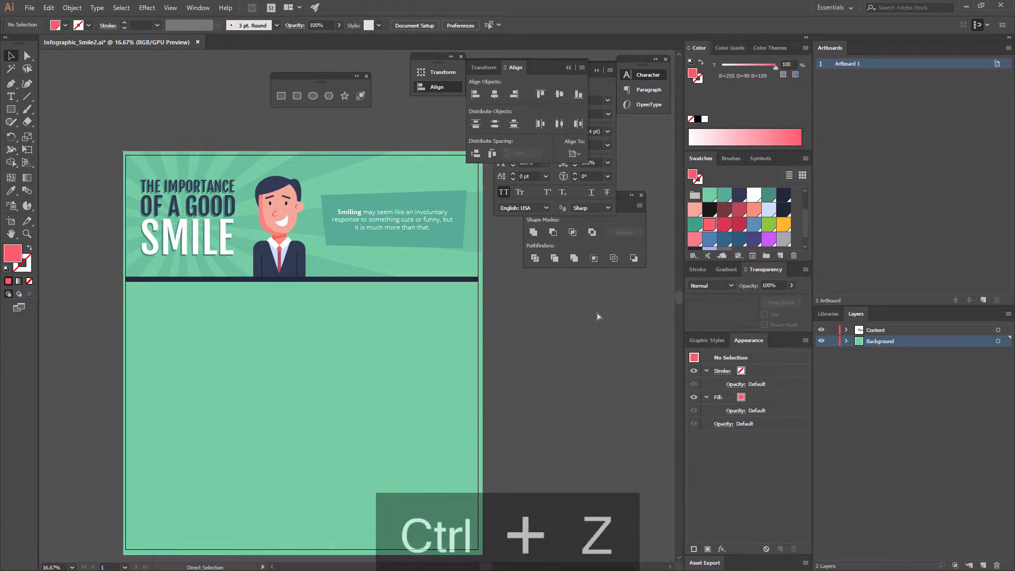
key(ctrl+z)
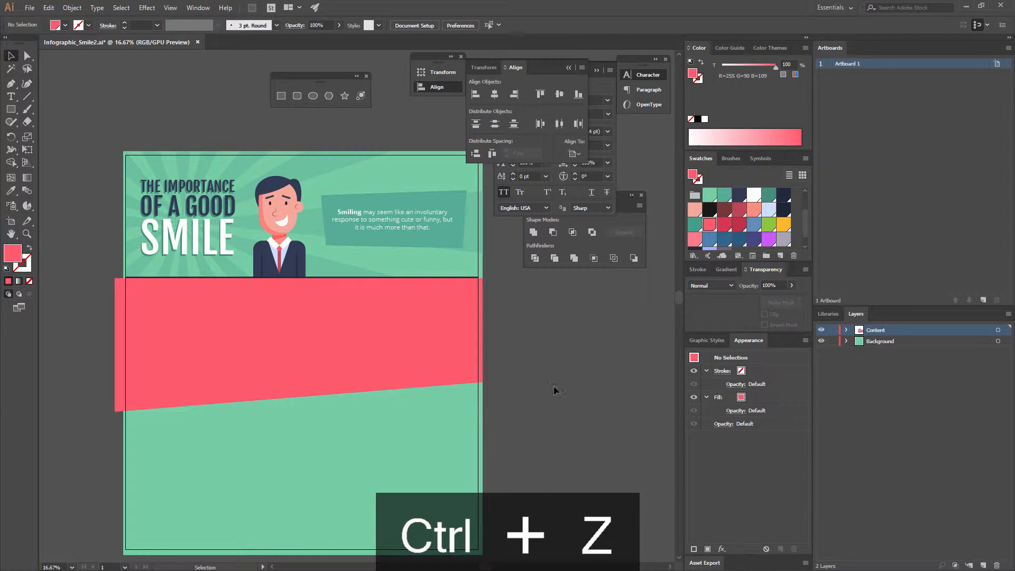
Move the red shape from the Content layer into the Background layer without changing its position, and lock the Background layer
click(457, 328)
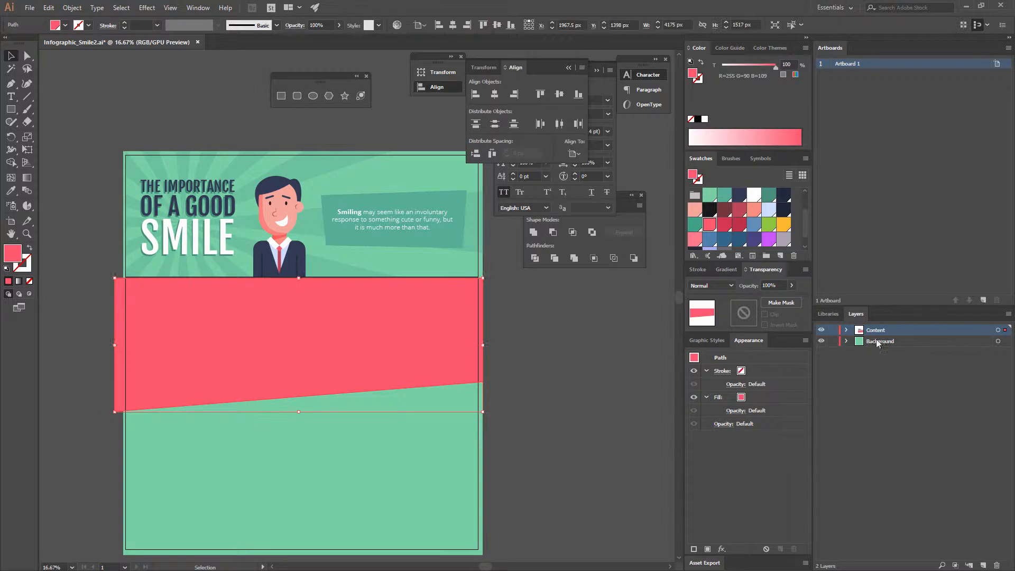
click(846, 330)
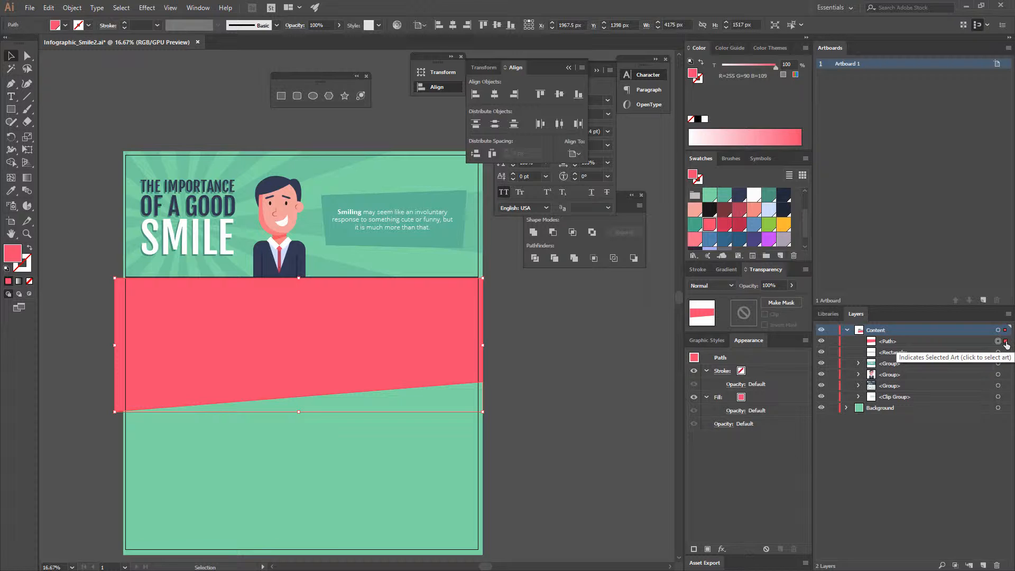
drag(1005, 344, 1008, 414)
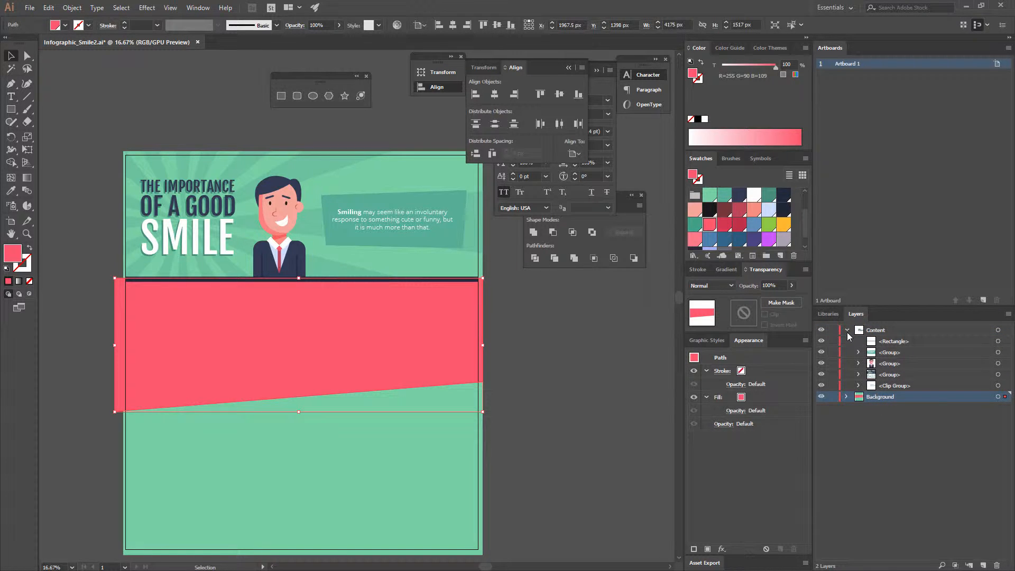
click(847, 331)
click(484, 333)
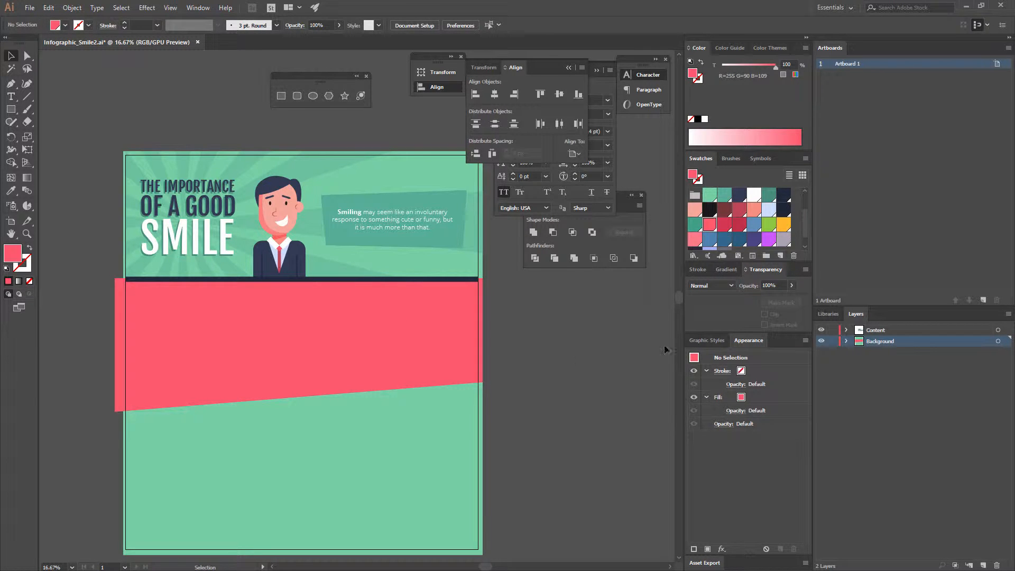
click(833, 340)
Add the point text "SMILING NUMBERS" on the Content layer, over the upper-left part of the red shape
drag(362, 372, 386, 337)
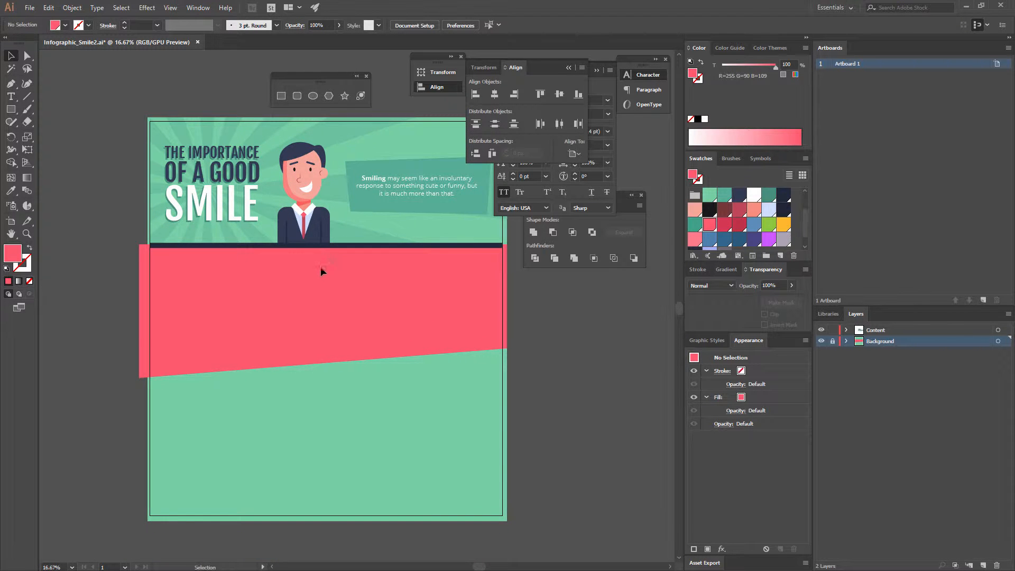
key(ctrl+equal)
drag(243, 281, 331, 310)
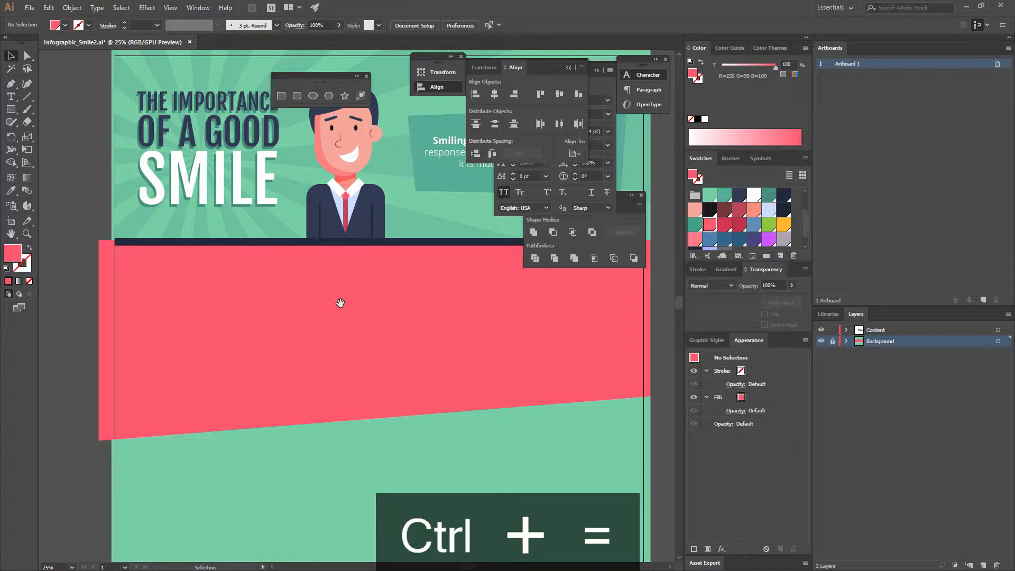
key(t)
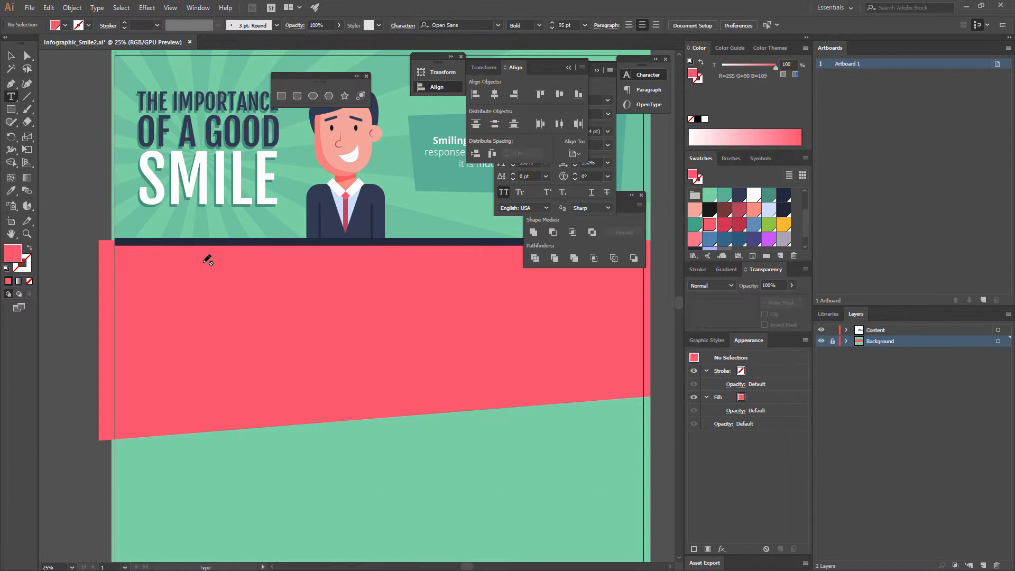
click(872, 331)
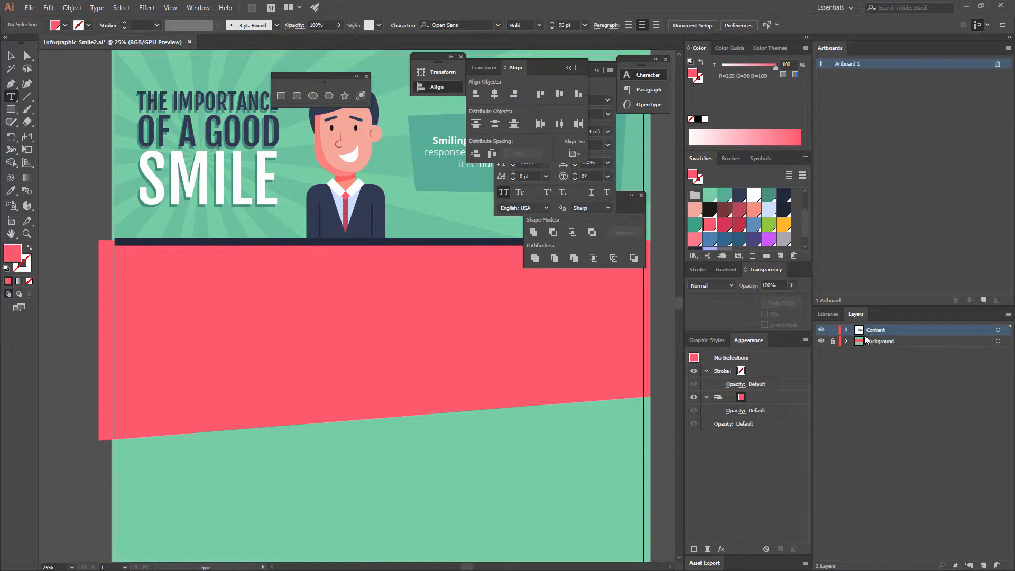
click(238, 294)
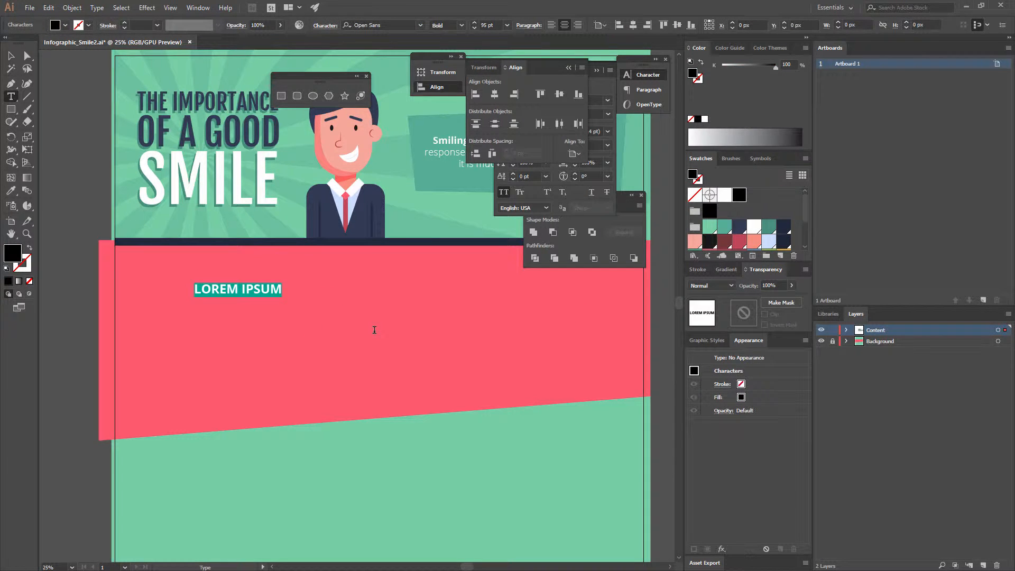
text(S)
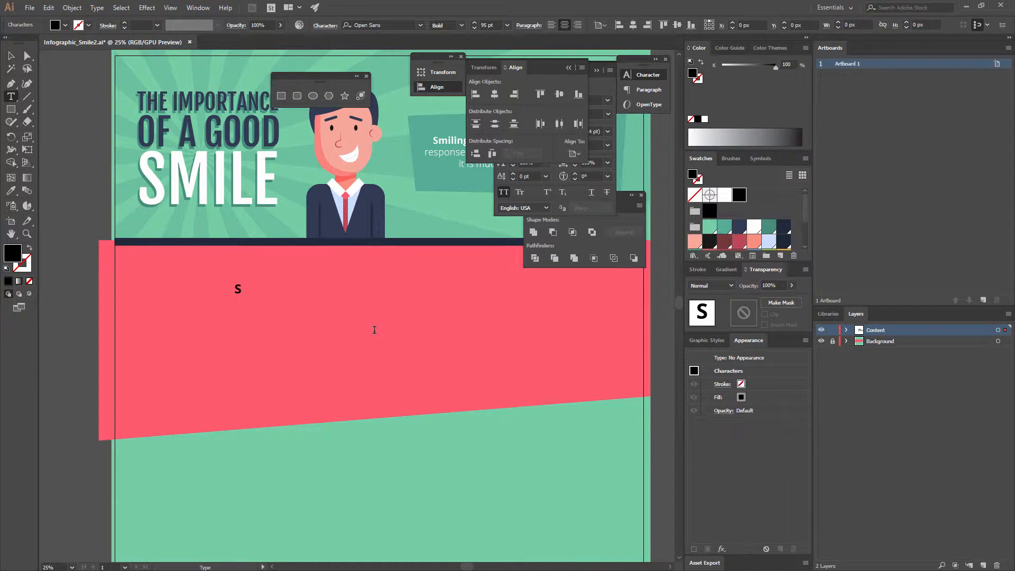
text(MILING NUMBERS)
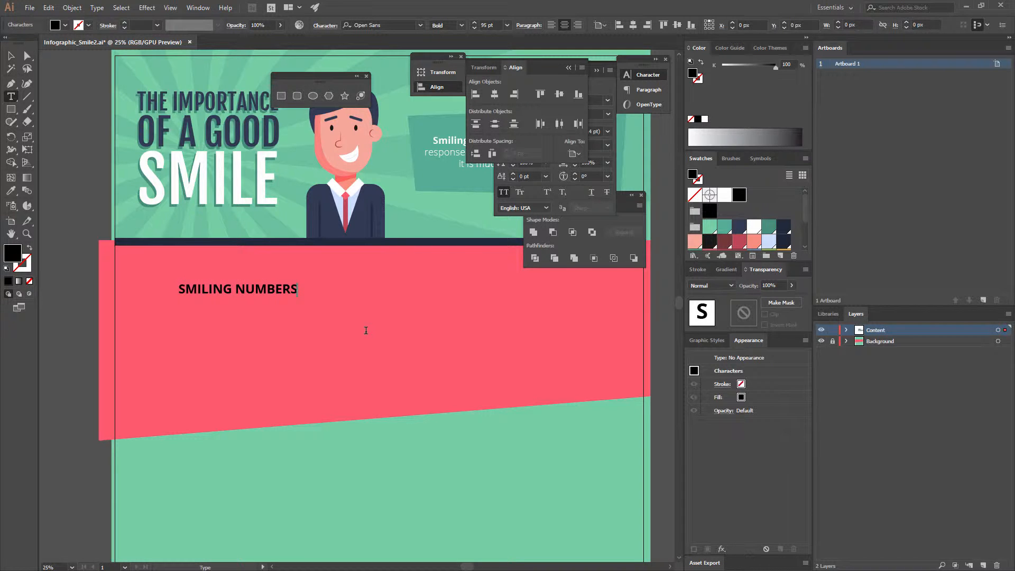
Set the "SMILING NUMBERS" text to a font size of 98 pt with 115 pt leading
click(10, 55)
click(515, 200)
click(510, 208)
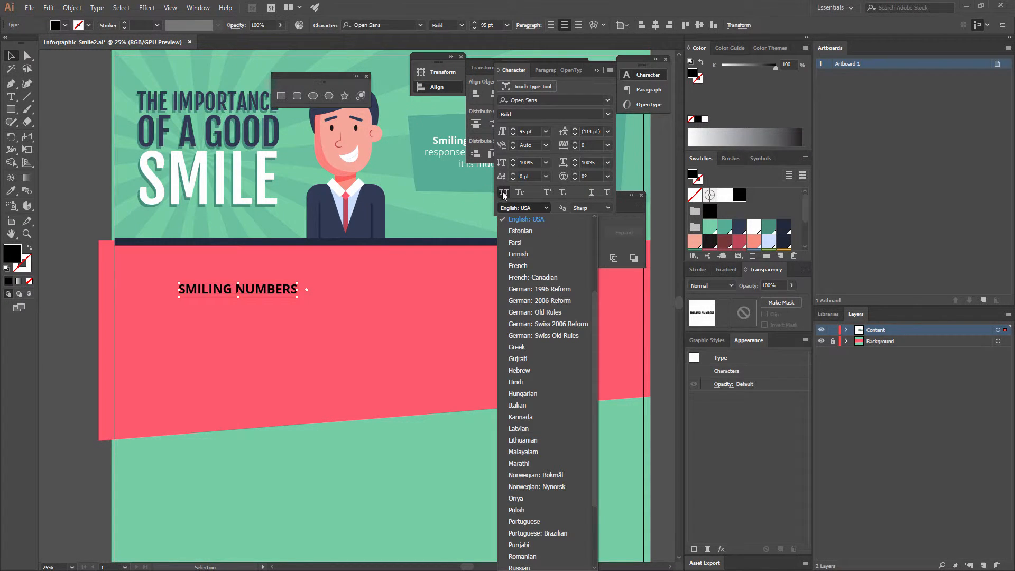
click(502, 195)
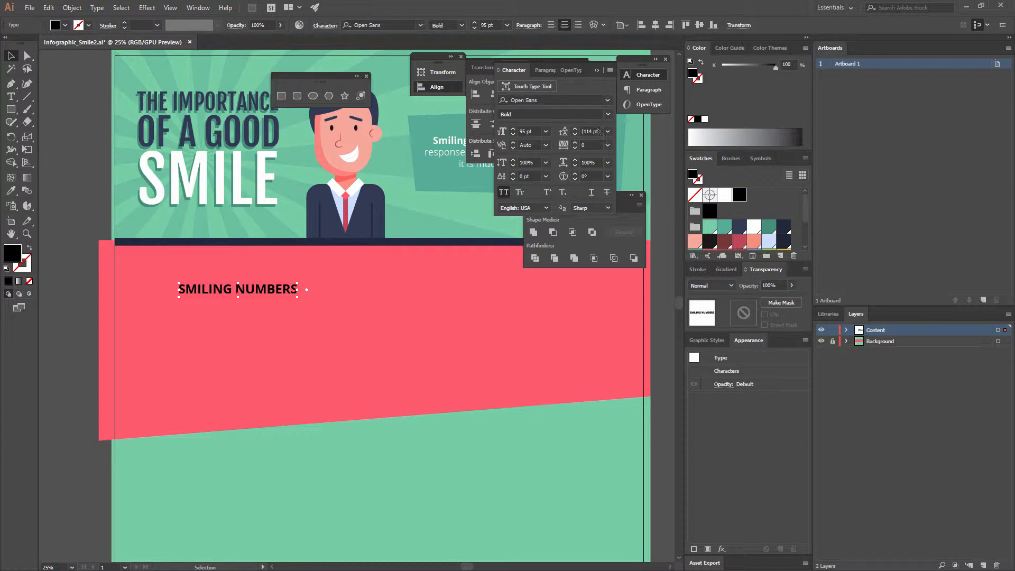
click(601, 131)
text(115)
key(Return)
click(535, 131)
text(98)
key(Return)
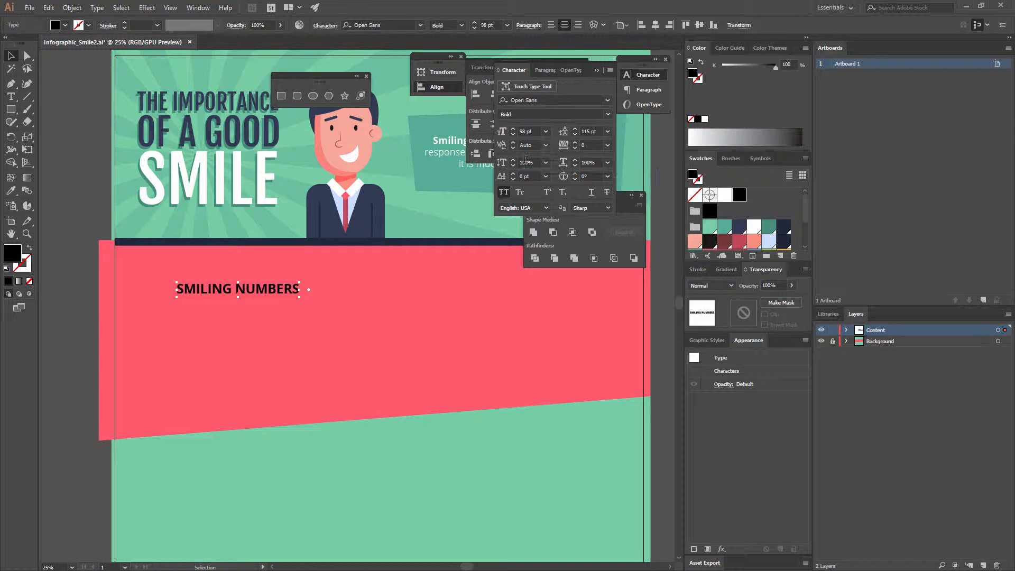
Fill the "SMILING NUMBERS" text with white and move it slightly to the left on the red shape
click(382, 307)
click(285, 292)
click(754, 226)
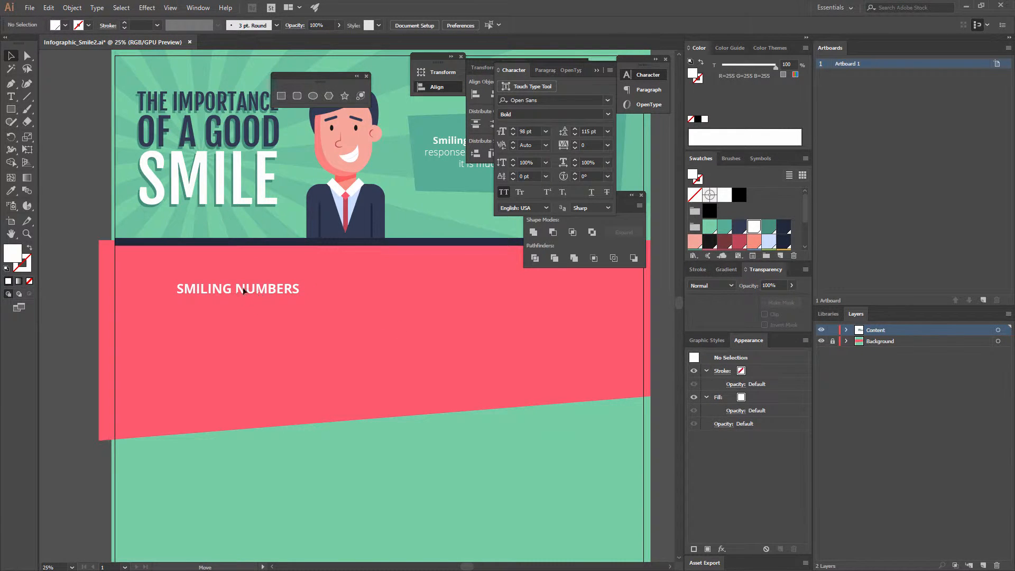
drag(243, 290, 228, 290)
click(96, 150)
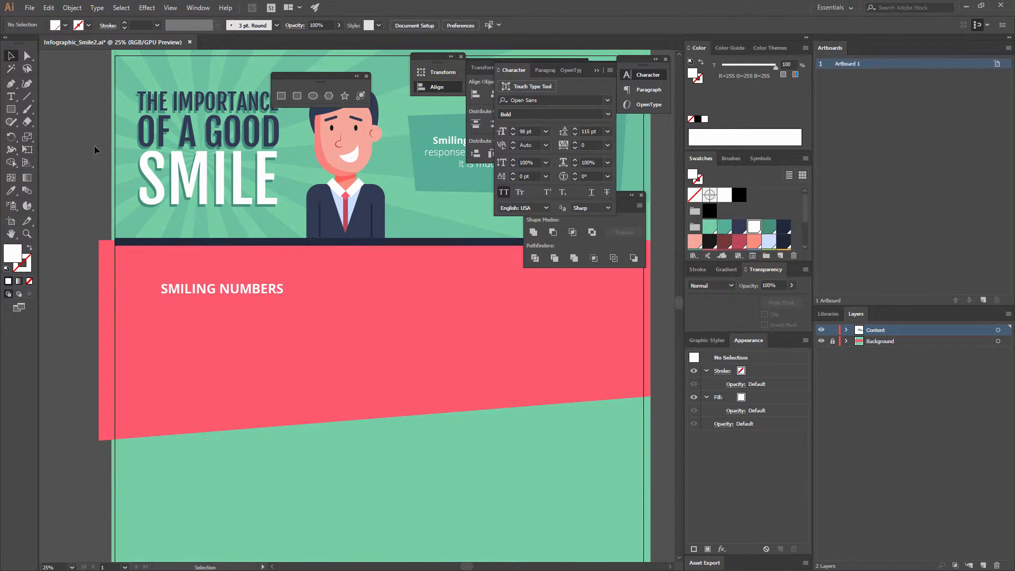
Draw a white rectangle about 1362 × 252 px over the "SMILING NUMBERS" text and stretch it downward to about 340 px high
click(10, 109)
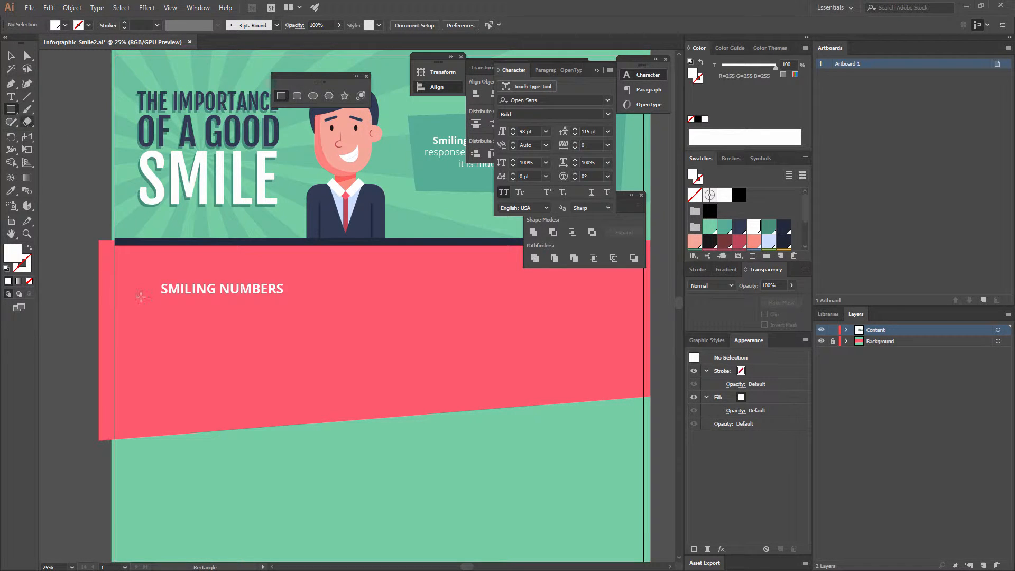
drag(195, 272, 374, 305)
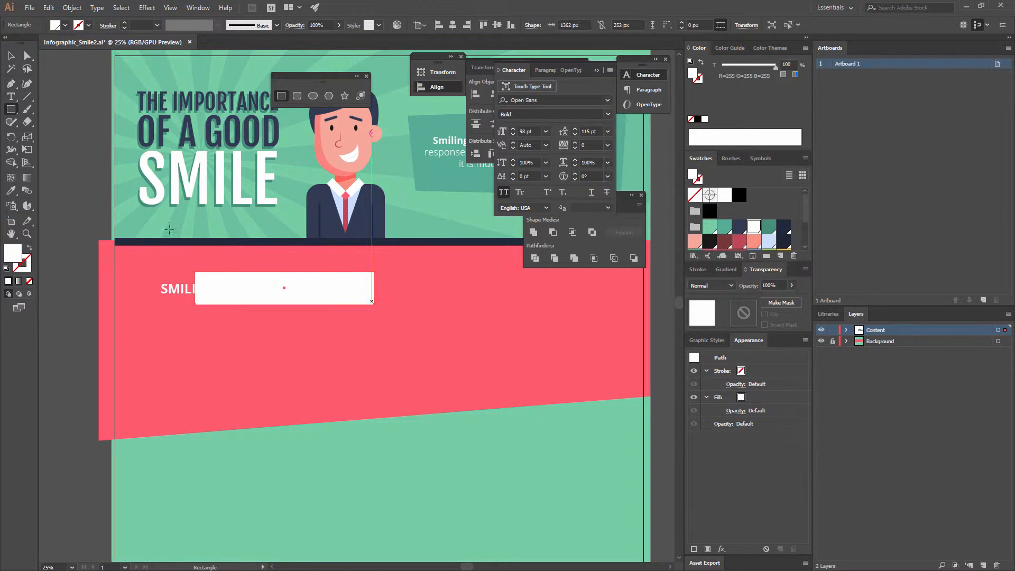
key(v)
drag(284, 304, 291, 322)
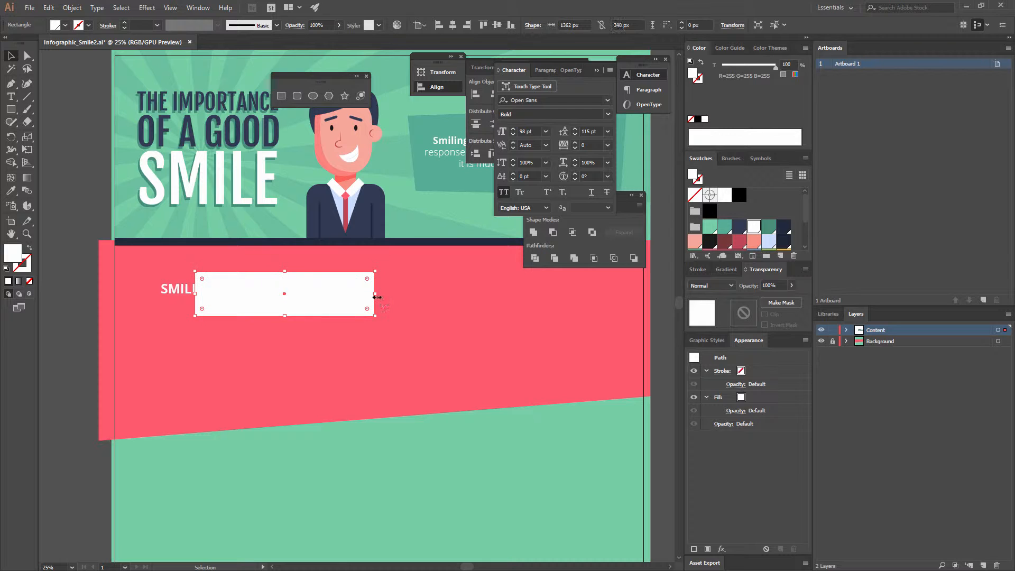
Widen the white rectangle over the heading to about 1613 px and fill it with the crimson swatch (R=217 G=55 B=82)
drag(377, 298, 408, 299)
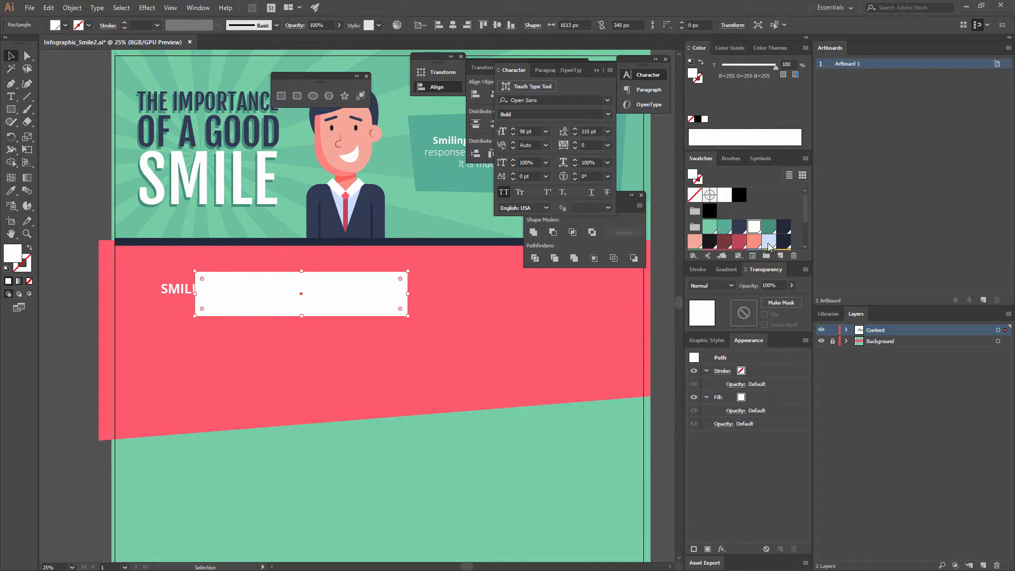
scroll(767, 247, down, 2)
click(724, 224)
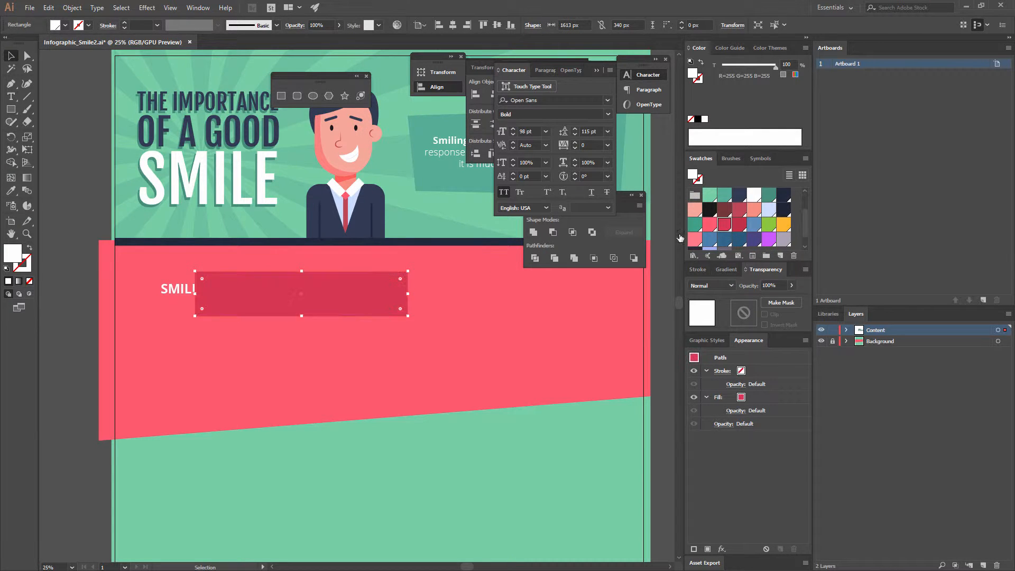
Send the crimson rectangle behind the "SMILING NUMBERS" text and centre the two on each other
right_click(316, 294)
mouse_move(364, 455)
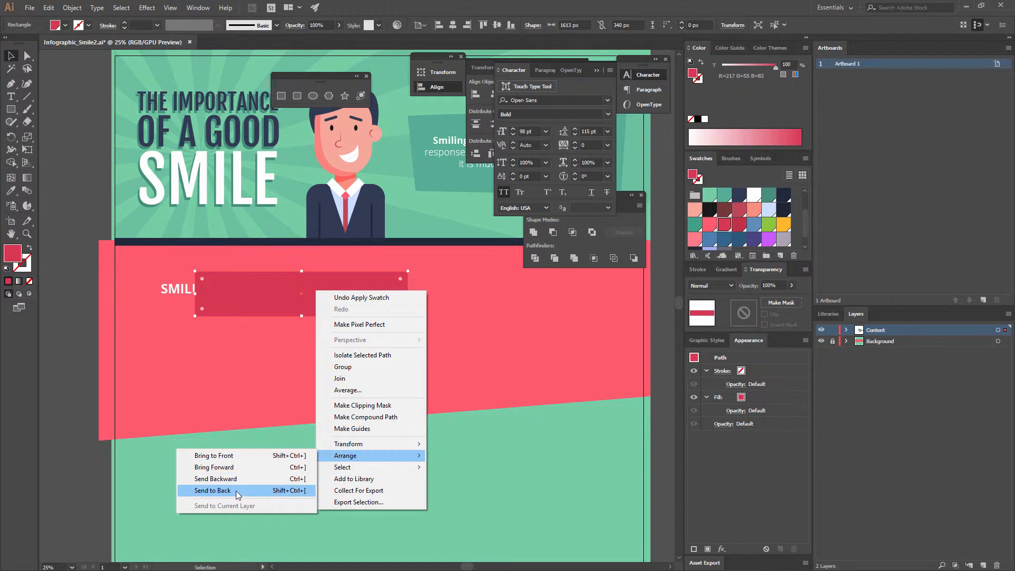
click(236, 490)
shift+click(213, 290)
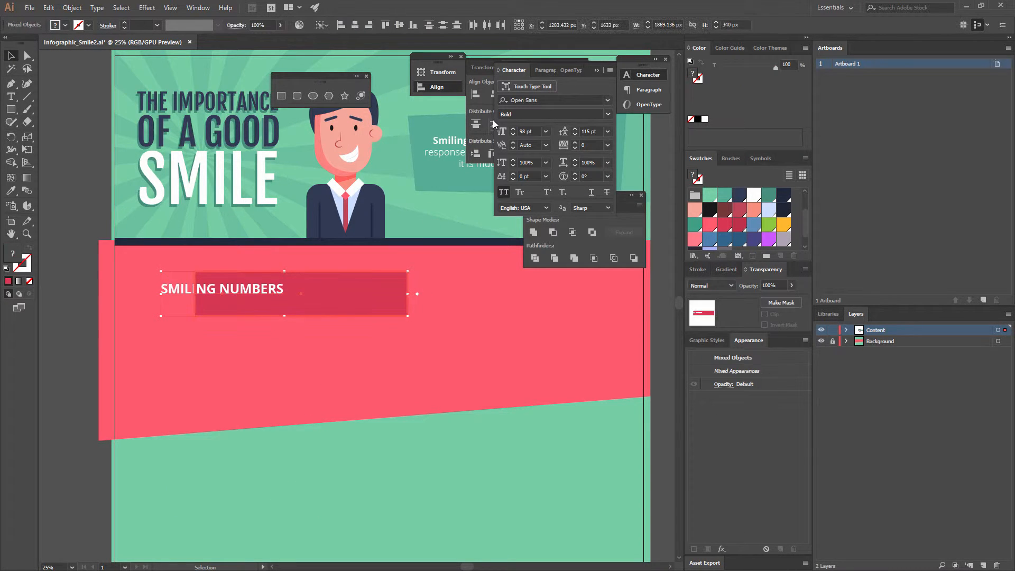
click(597, 70)
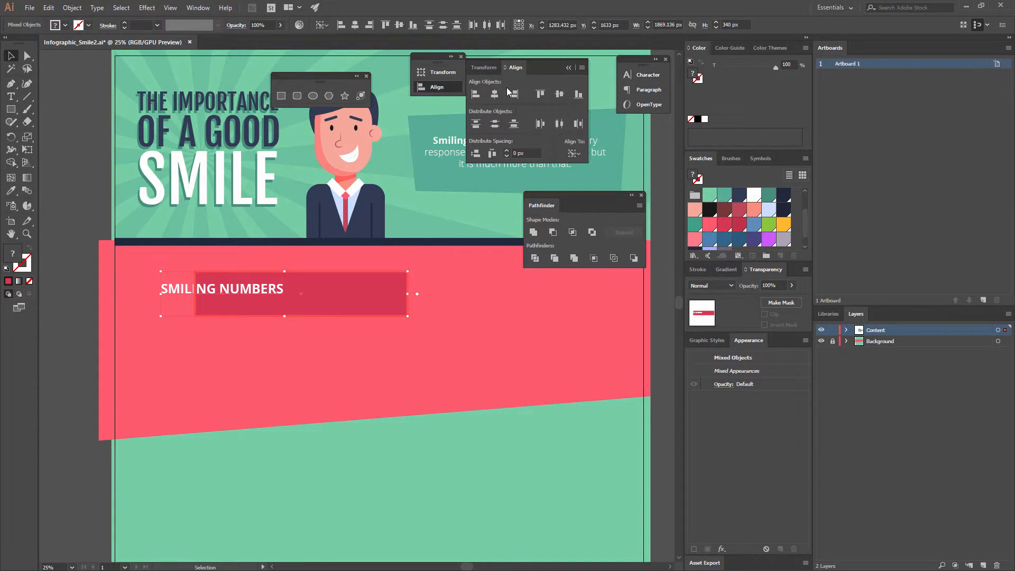
click(559, 95)
click(432, 342)
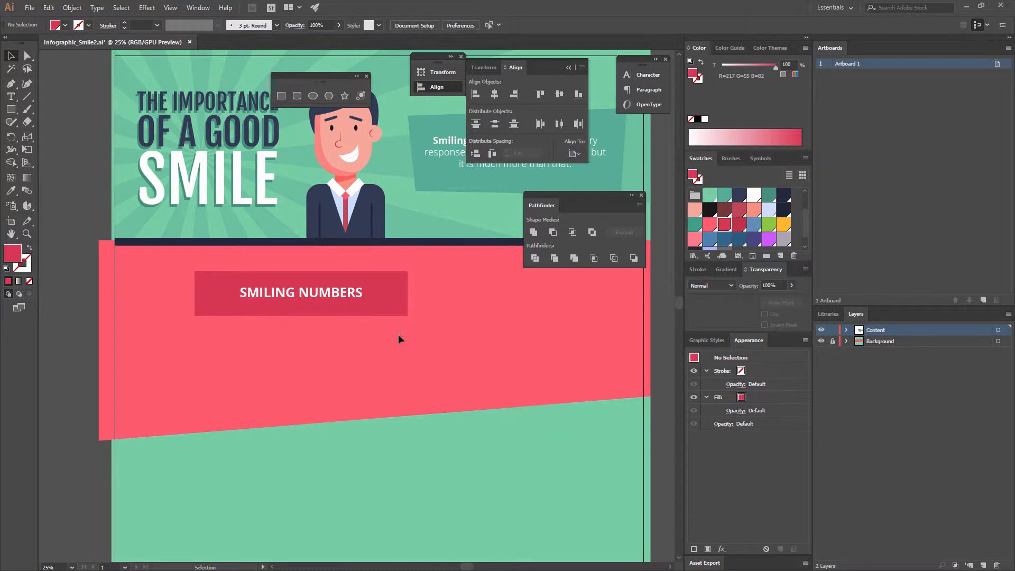
Shorten the crimson rectangle from below to about 248 px high and centre the text vertically on it
click(312, 316)
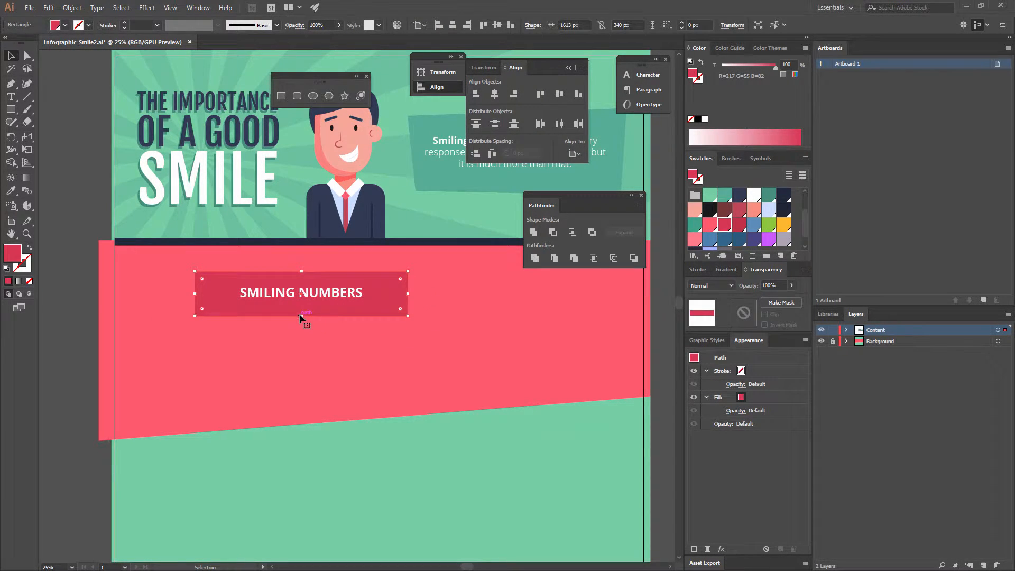
drag(301, 316, 305, 304)
drag(412, 332, 266, 267)
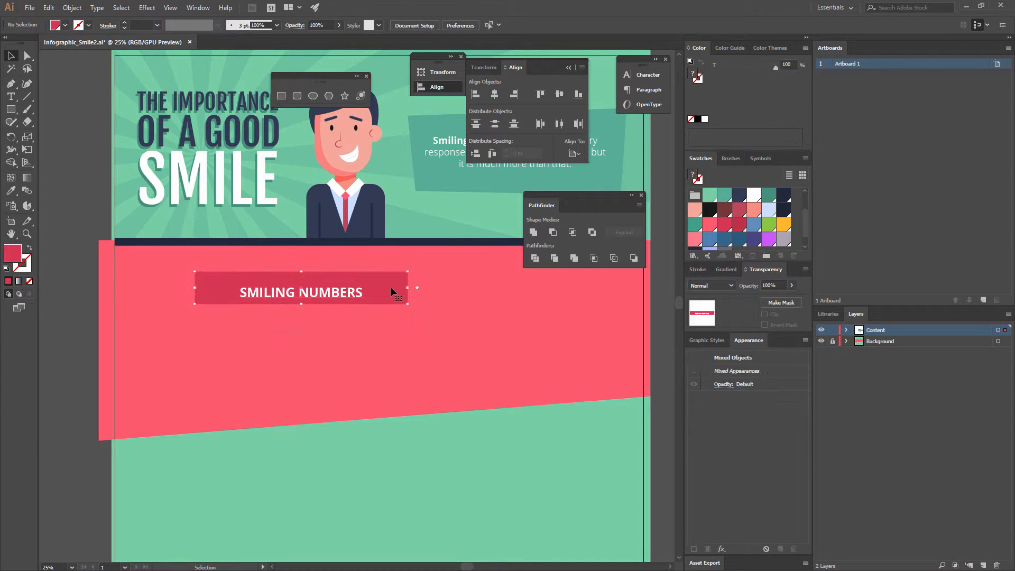
click(560, 95)
click(449, 280)
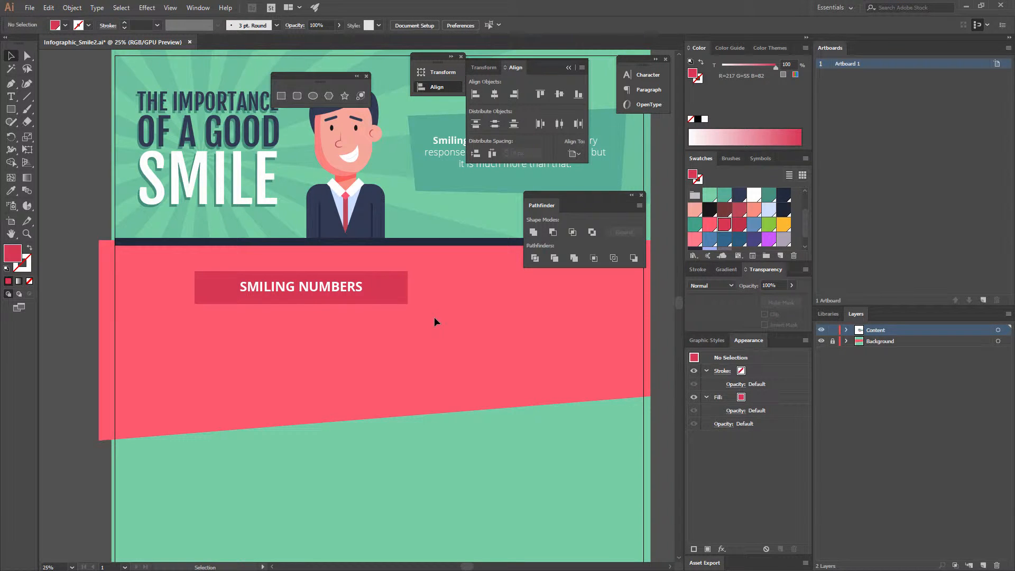
Widen the crimson rectangle to about 1644 px and centre the heading text horizontally on it
click(408, 295)
drag(408, 288, 360, 288)
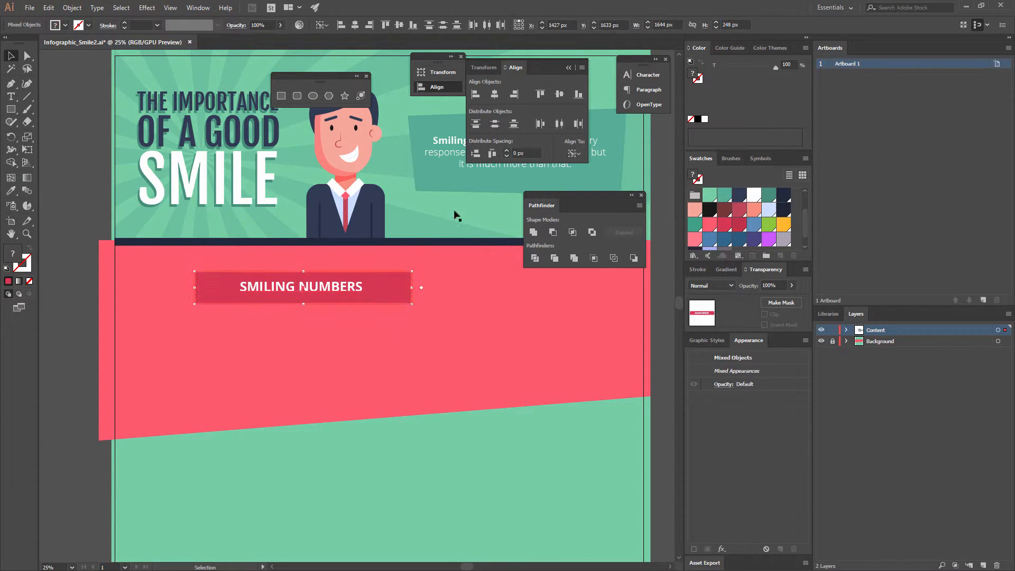
click(494, 96)
click(336, 332)
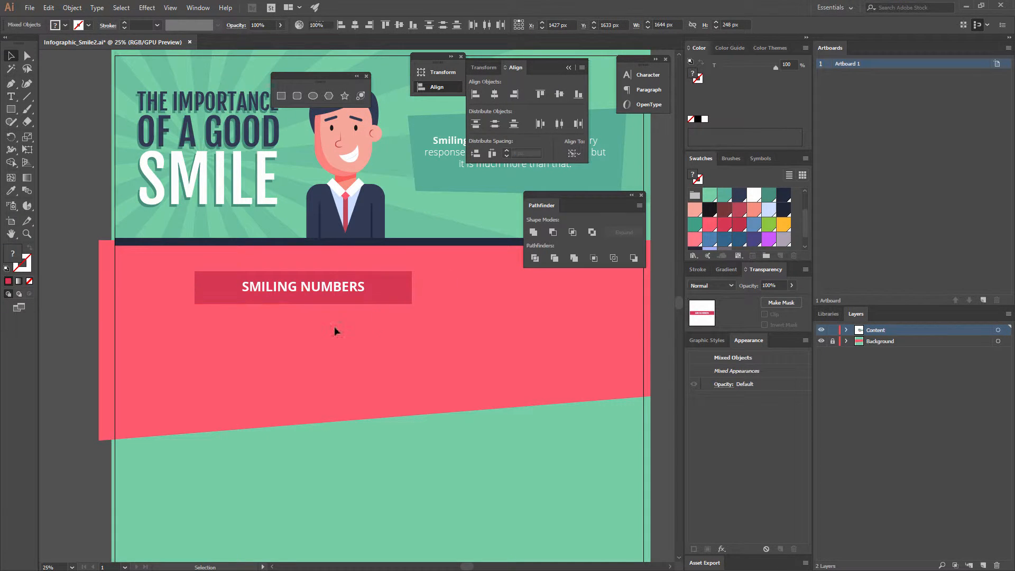
Draw a rectangle about 448 × 264 px over the banner's left end and fill it with darker red (R=194 G=49 B=73)
click(10, 109)
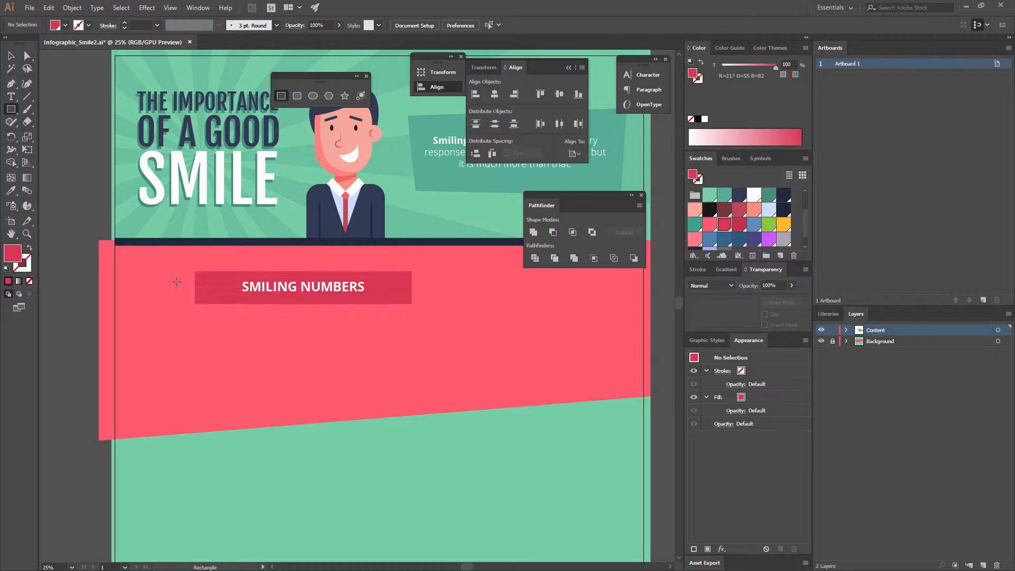
drag(171, 280, 230, 314)
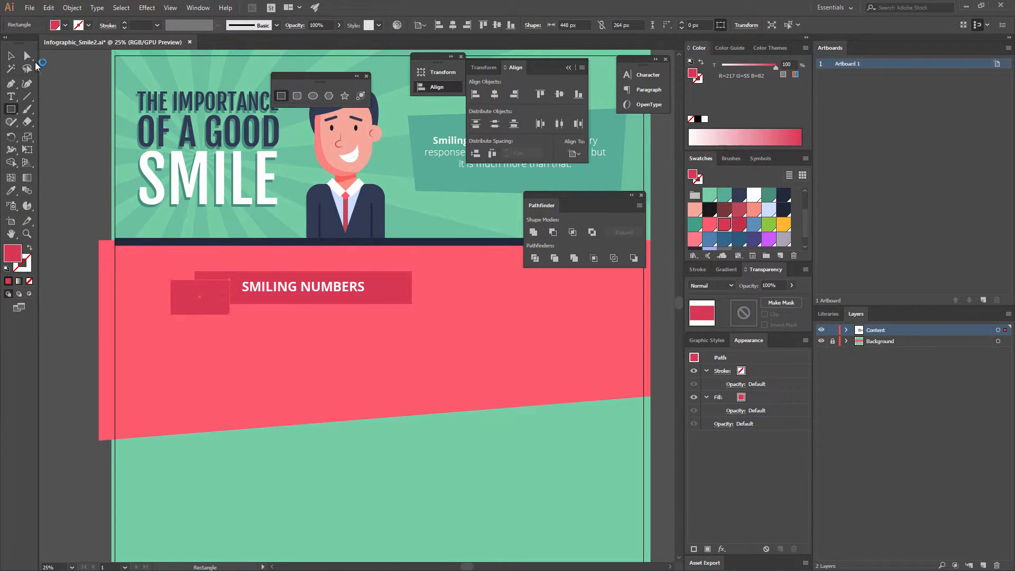
key(v)
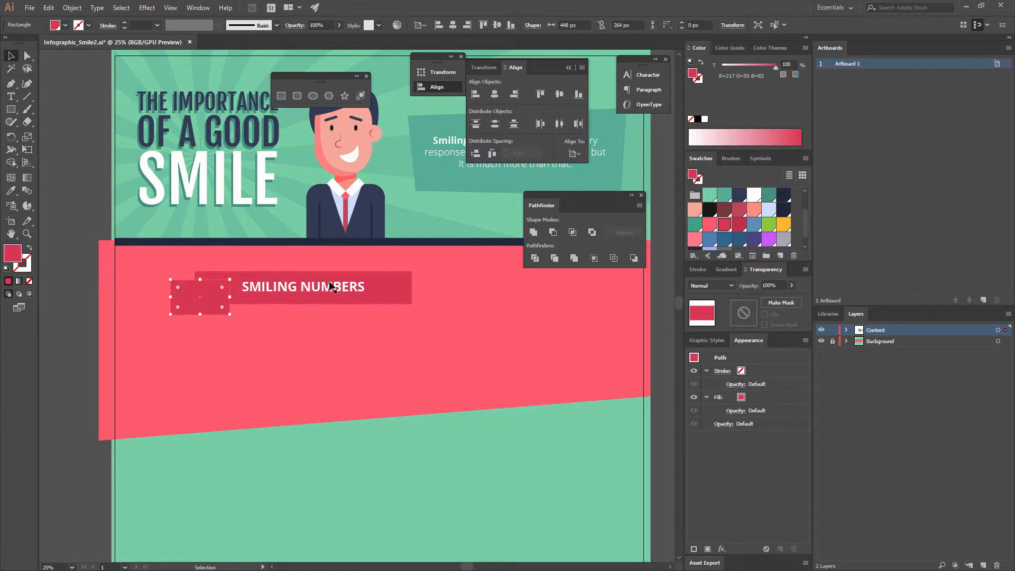
click(739, 224)
click(353, 365)
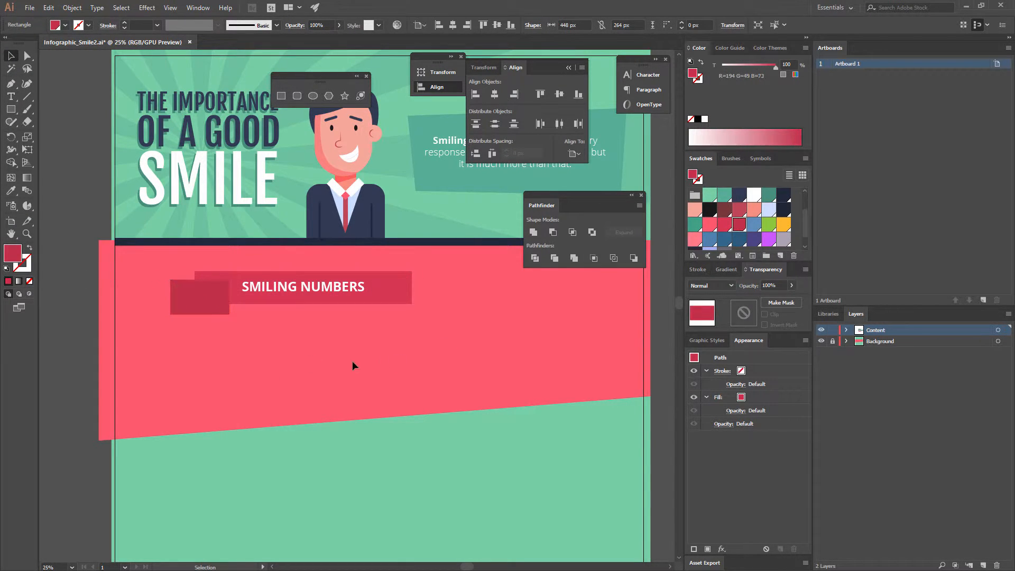
Send the small darker red rectangle to the back, behind the banner
right_click(204, 295)
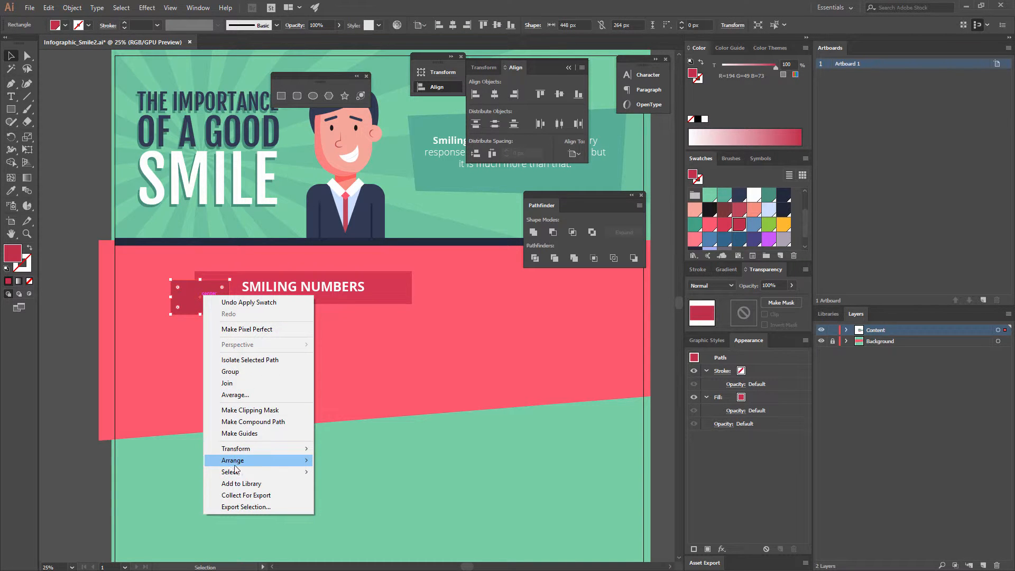
mouse_move(235, 465)
click(119, 495)
click(283, 370)
drag(283, 370, 338, 393)
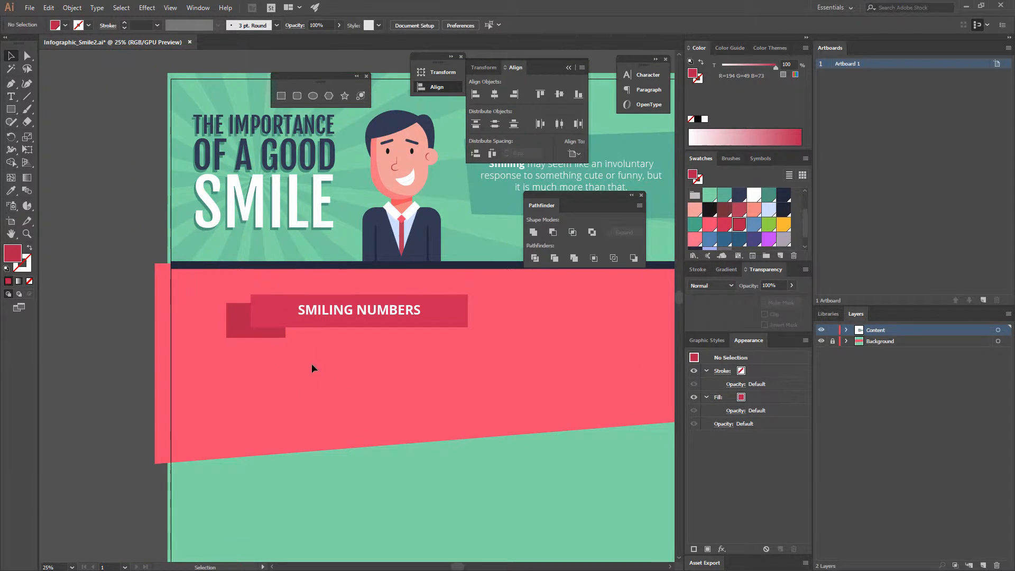
Add an anchor point at the middle of the small dark red rectangle's left edge with the Pen tool
key(ctrl+equal)
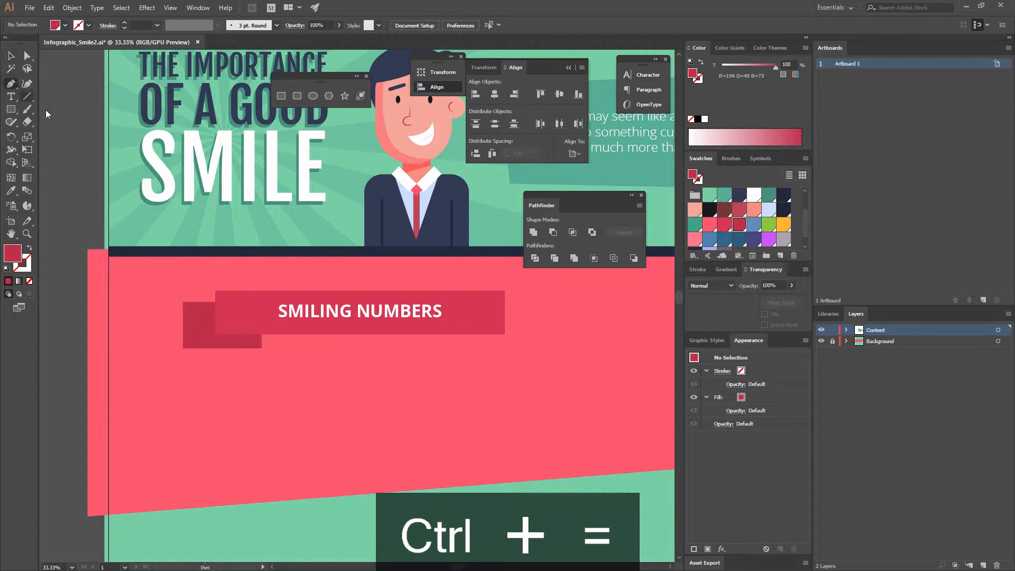
click(193, 319)
key(p)
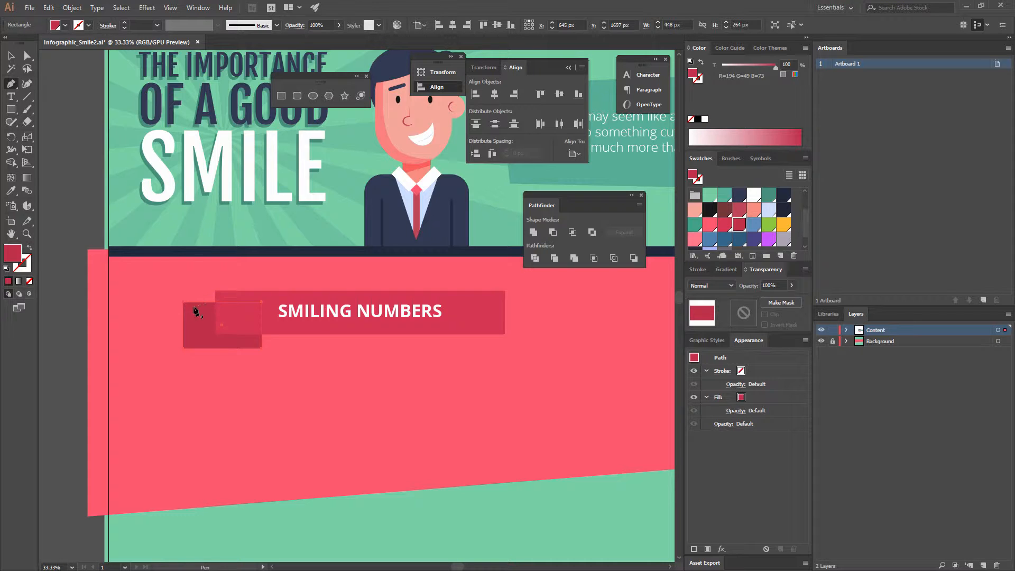
click(221, 324)
click(184, 325)
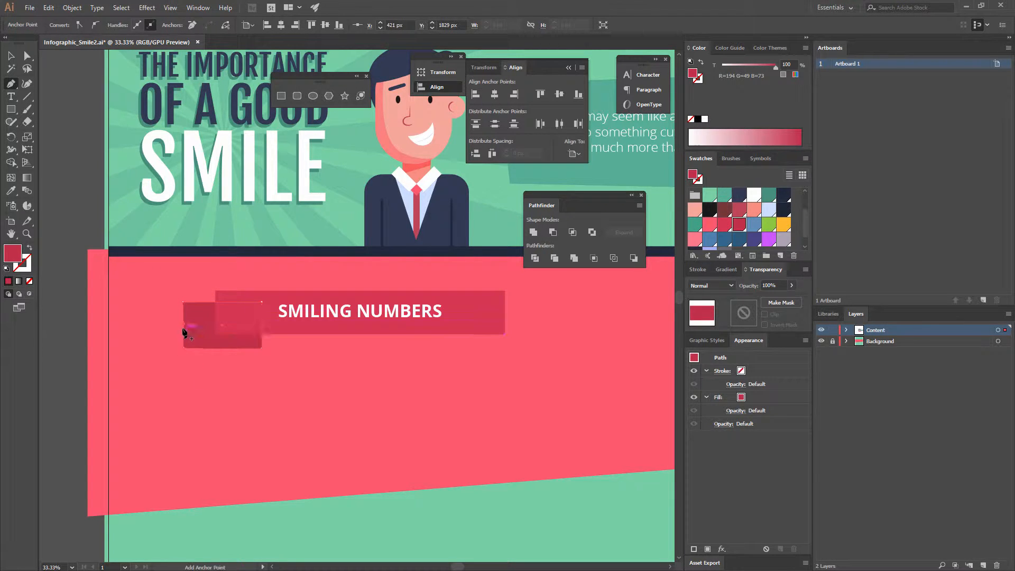
Pull the new anchor point inward to form a V-shaped ribbon notch and move the tail slightly to the left
click(27, 56)
drag(183, 328, 233, 347)
key(v)
click(283, 357)
drag(314, 373, 292, 383)
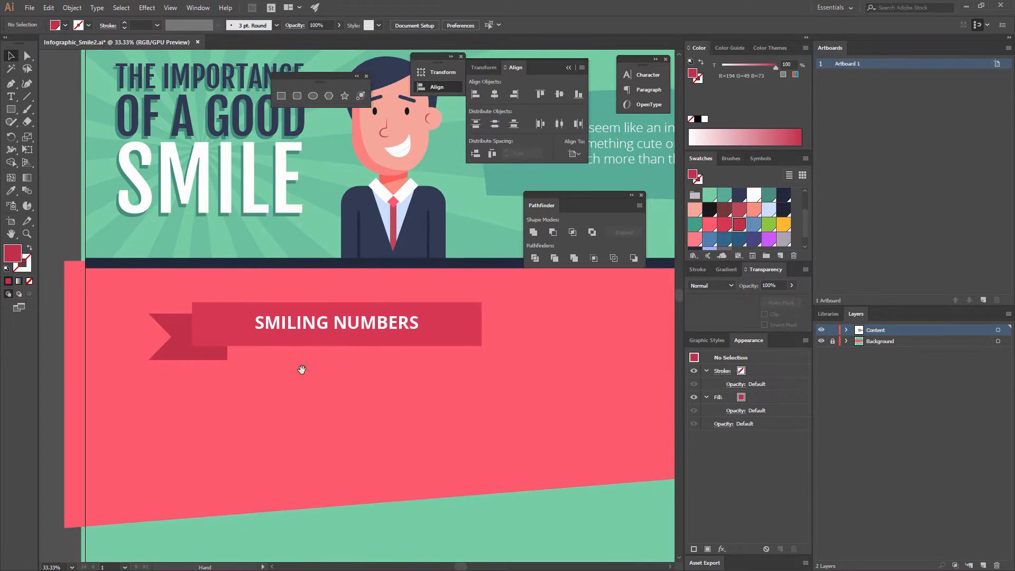
Reflect a copy of the ribbon tail across the vertical axis and place it at the banner's right end
click(177, 346)
right_click(178, 348)
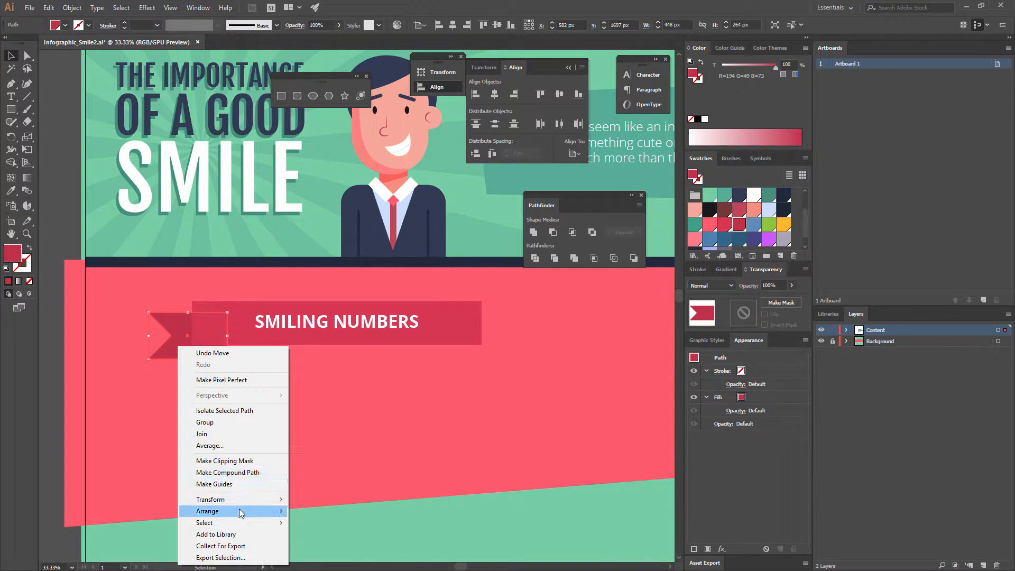
mouse_move(235, 503)
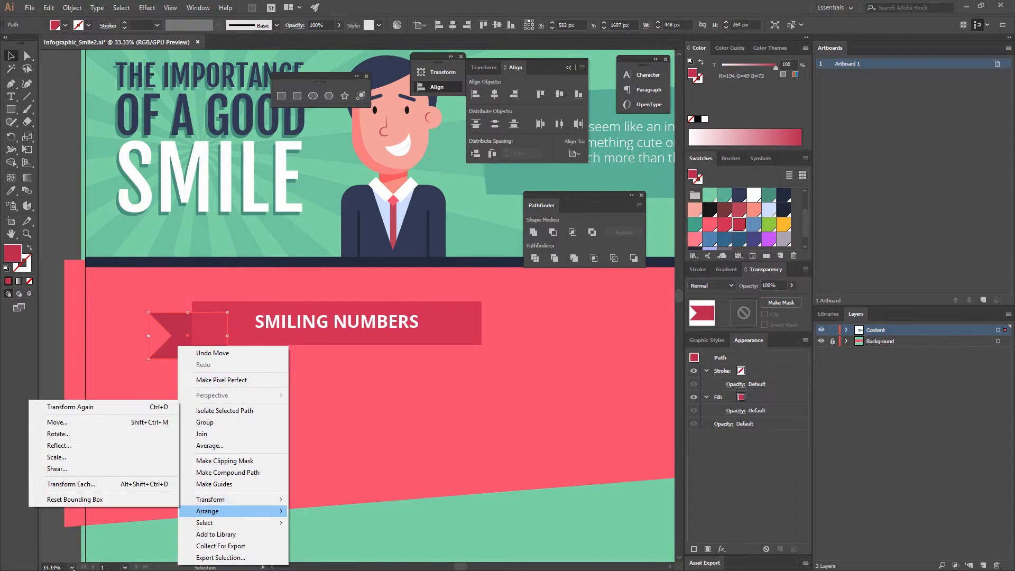
click(69, 446)
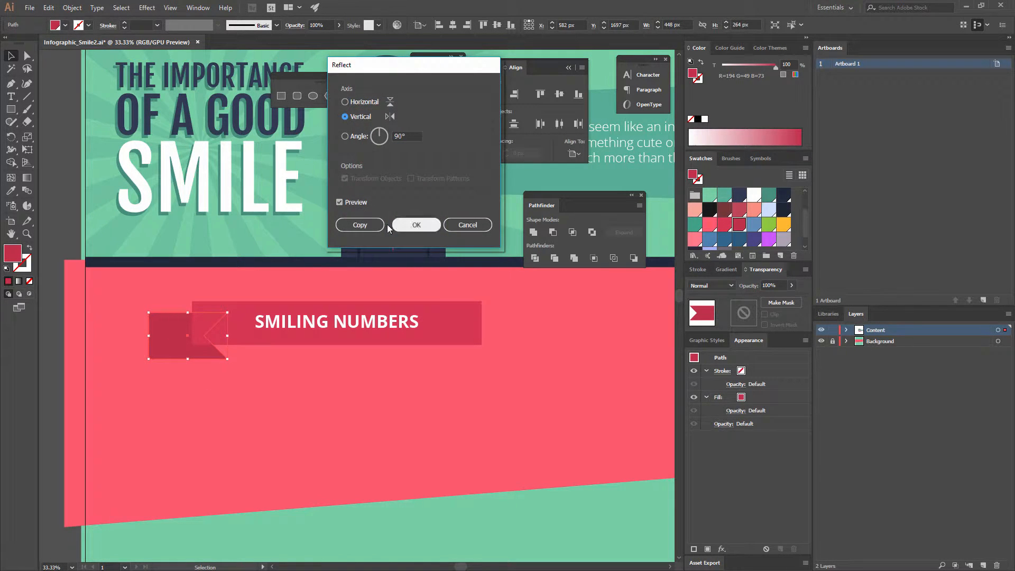
click(362, 225)
drag(176, 352, 477, 348)
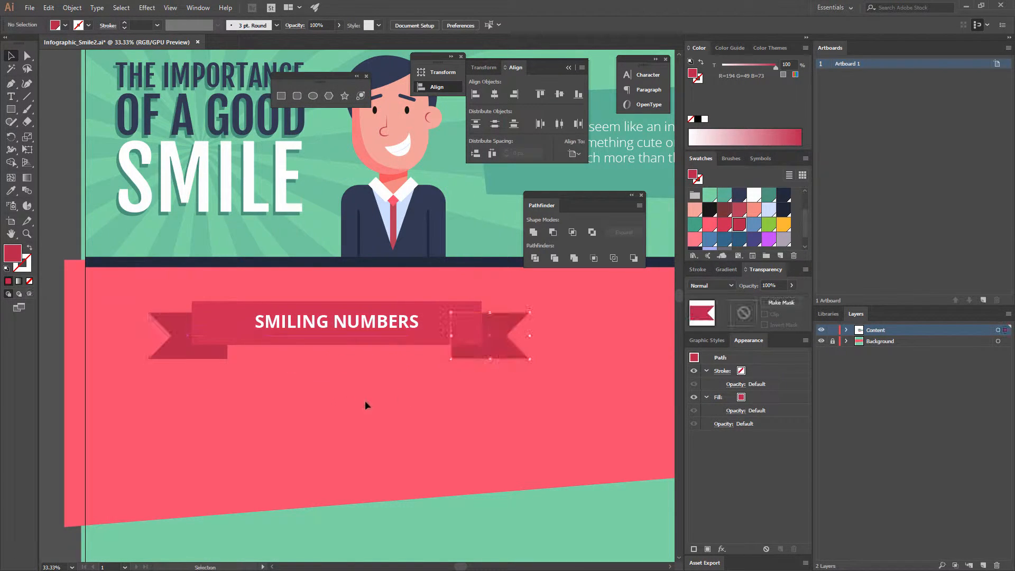
Group the two ribbon tails and centre them horizontally with the banner and text
shift+click(198, 354)
key(ctrl+g)
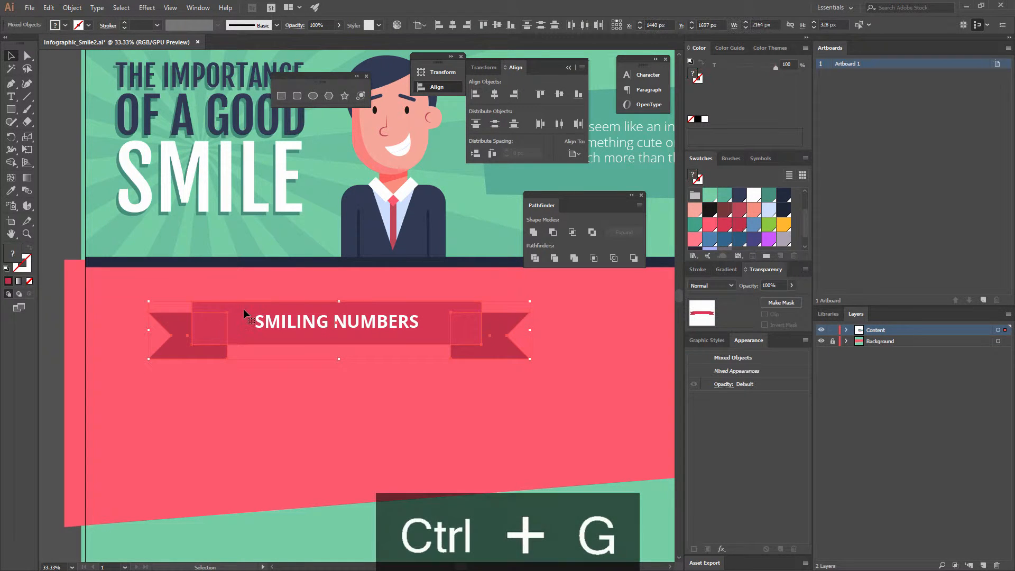
click(499, 94)
click(500, 443)
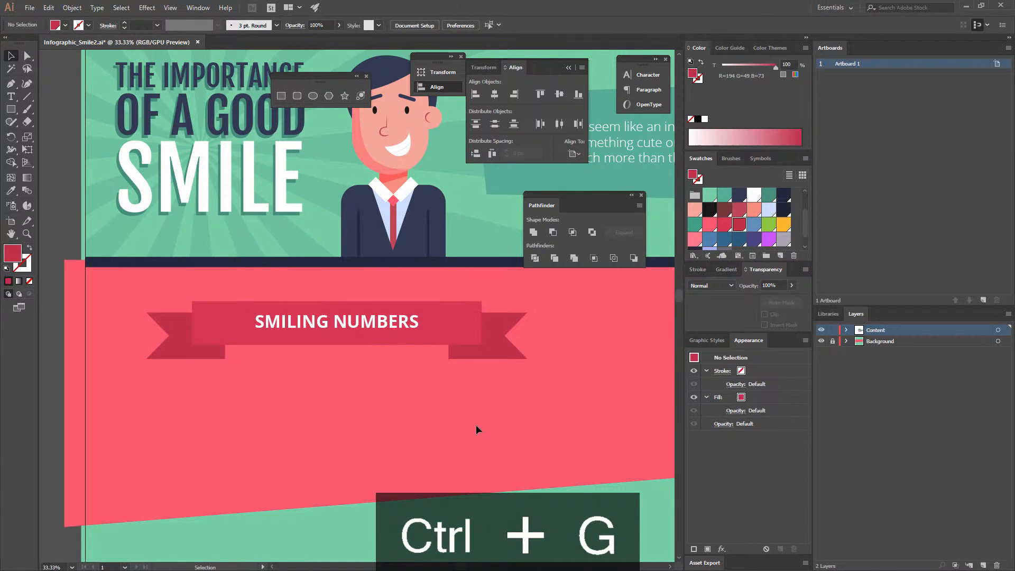
Move the ribbon tails slightly upward and group them with the banner and its text
drag(472, 419, 448, 403)
drag(465, 337, 465, 332)
click(535, 329)
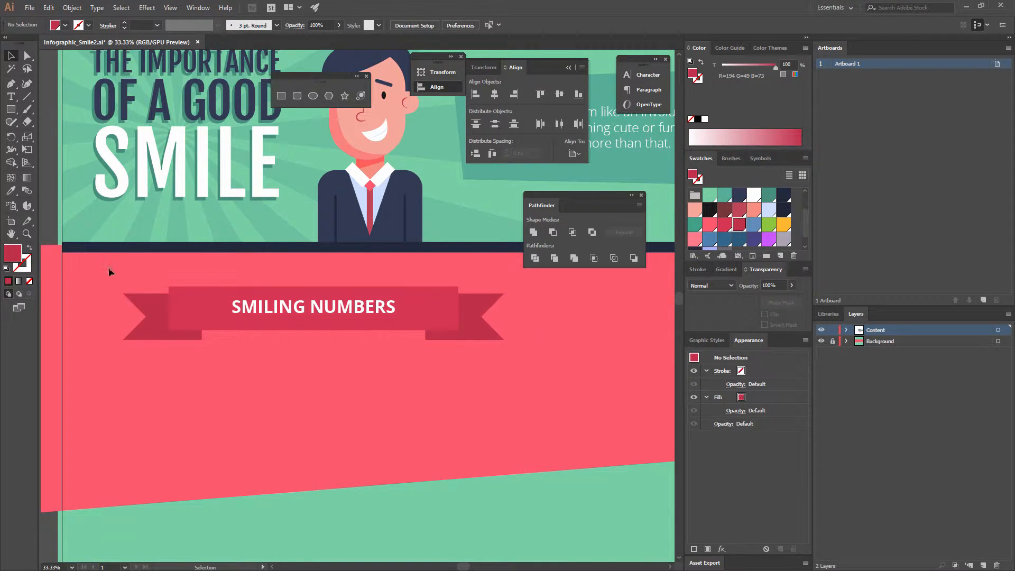
drag(109, 271, 154, 278)
key(ctrl+g)
click(402, 407)
key(ctrl+minus)
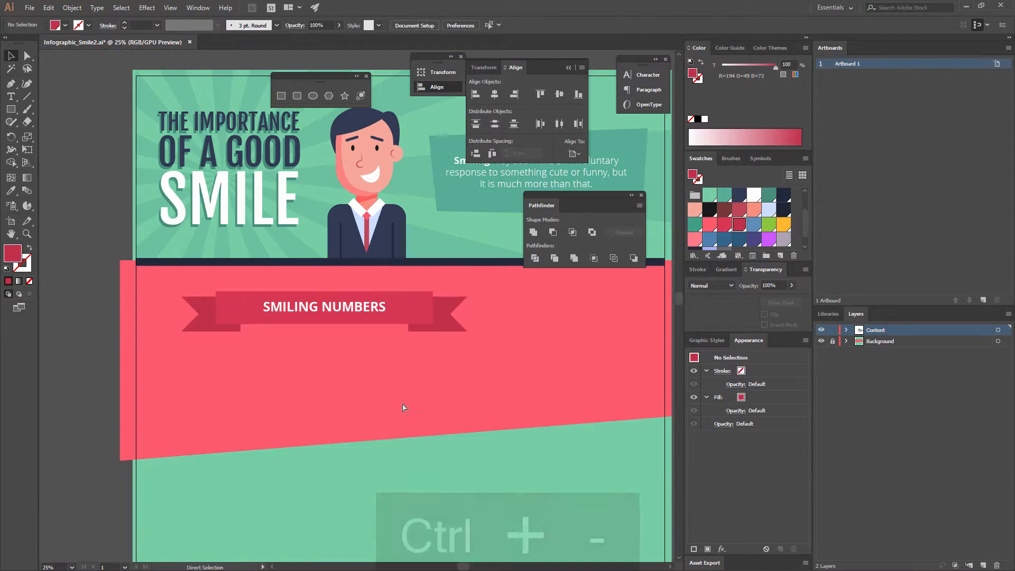
Move the ribbon group to the upper-left corner of the red section and scale it down proportionally
scroll(317, 324, right, 2)
drag(314, 317, 252, 297)
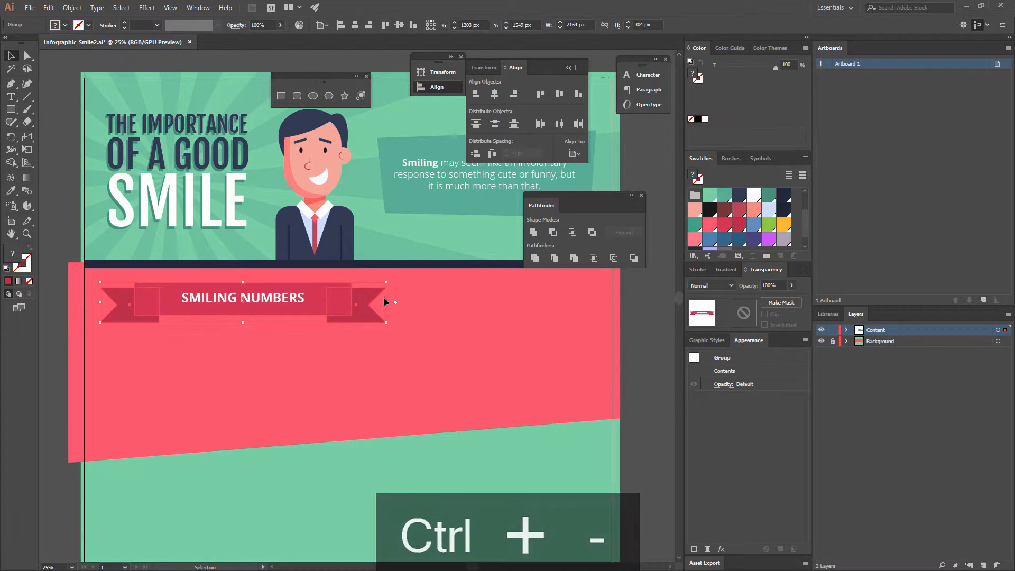
drag(386, 282, 349, 284)
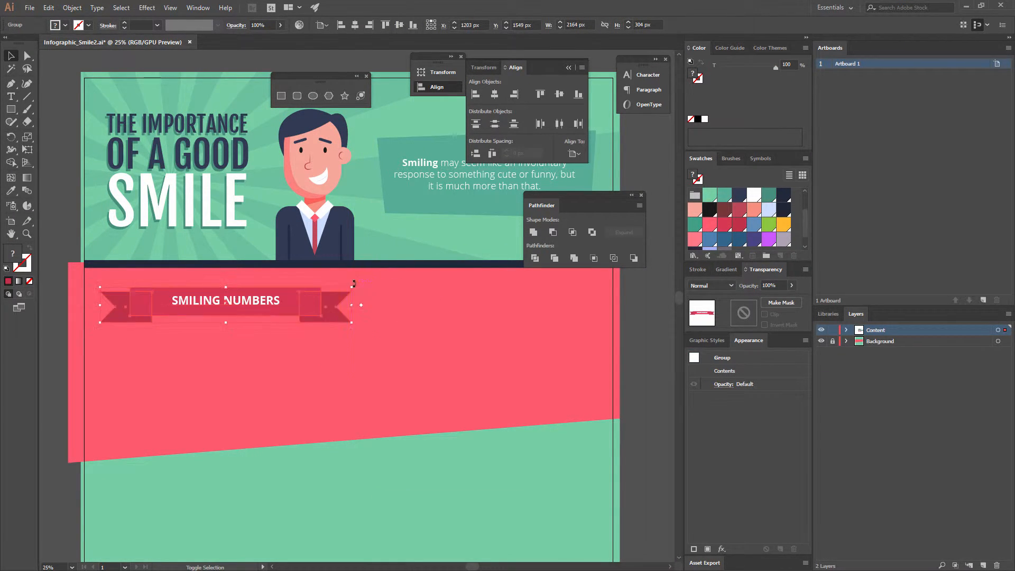
click(386, 305)
key(space)
drag(389, 331, 369, 333)
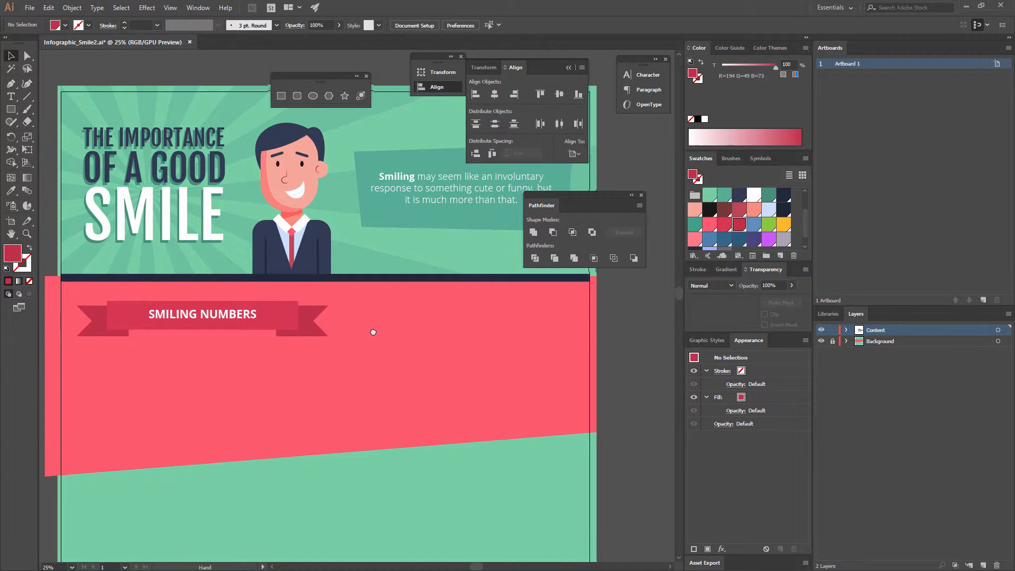
key(ctrl+minus)
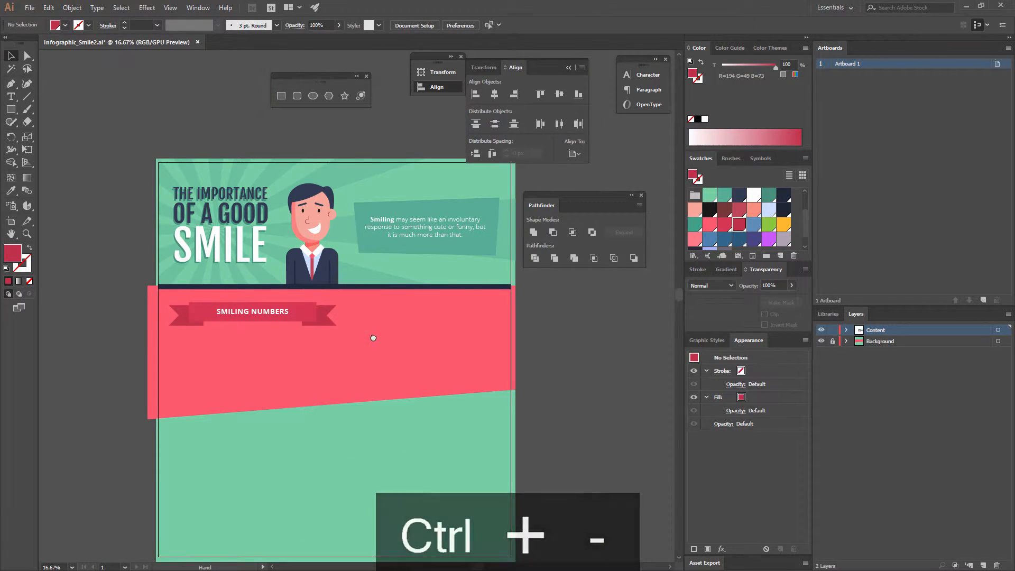
key(ctrl+equal)
key(ctrl+equal)
key(ctrl+minus)
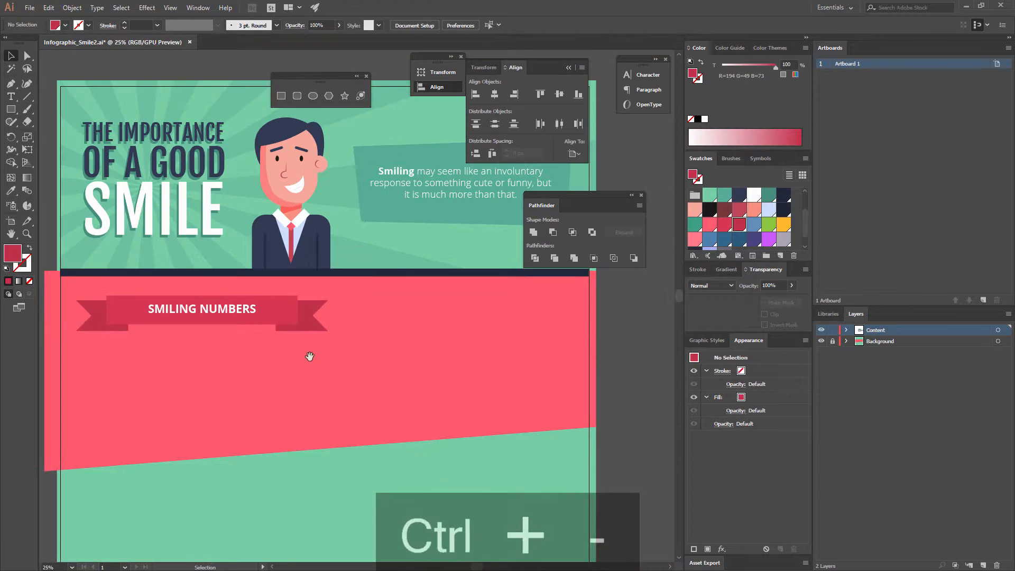
key(space)
drag(309, 356, 372, 331)
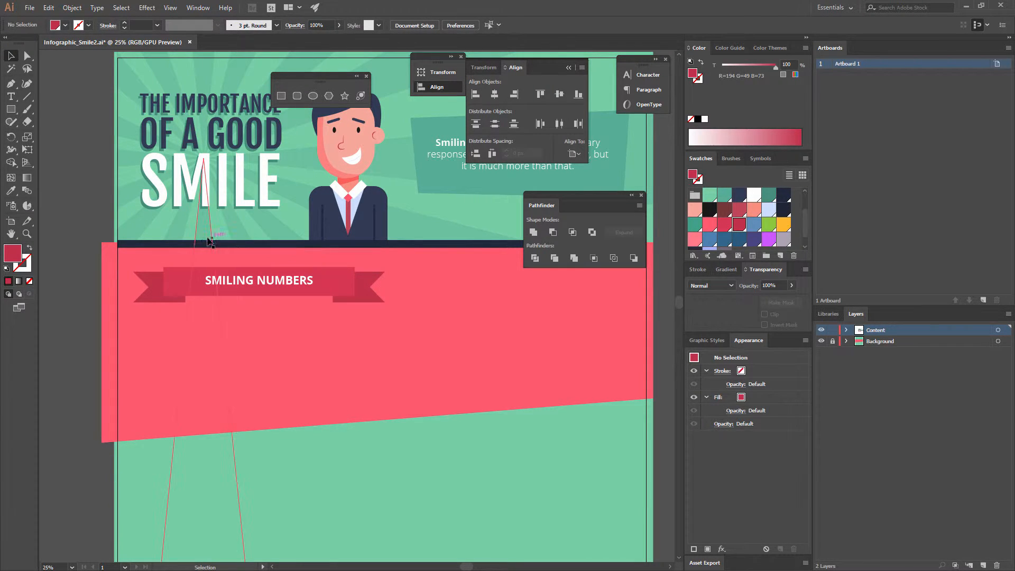
Create a small pie graph in the red section below the ribbon, using the data values 74 and 26
click(27, 210)
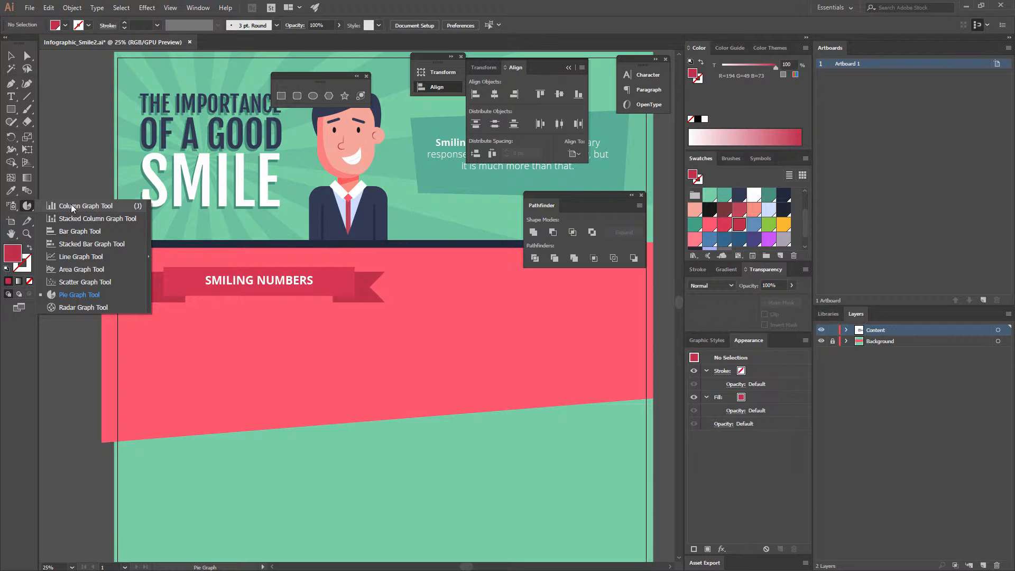
click(105, 297)
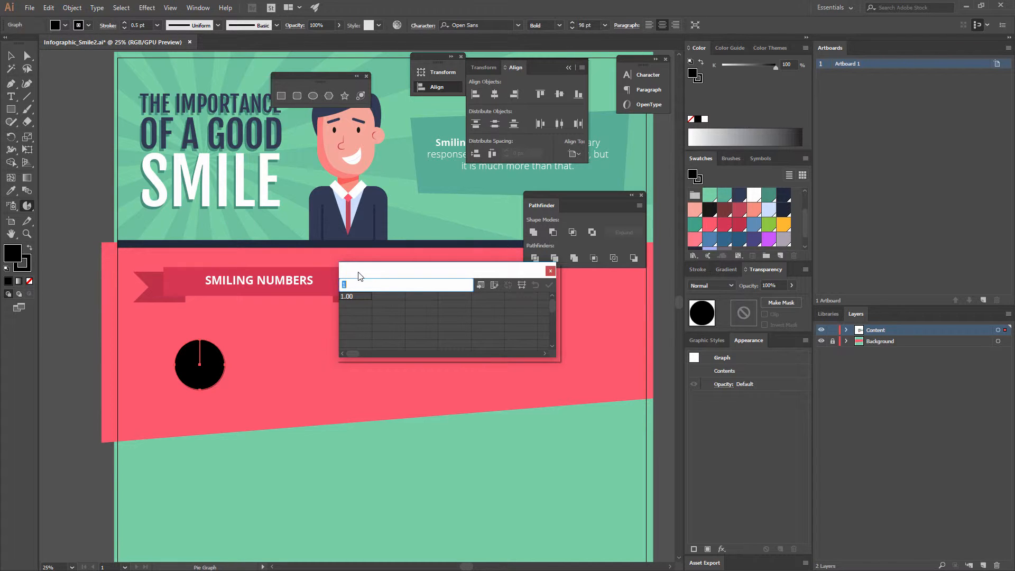
text(74)
click(383, 296)
text(26)
key(Tab)
click(548, 286)
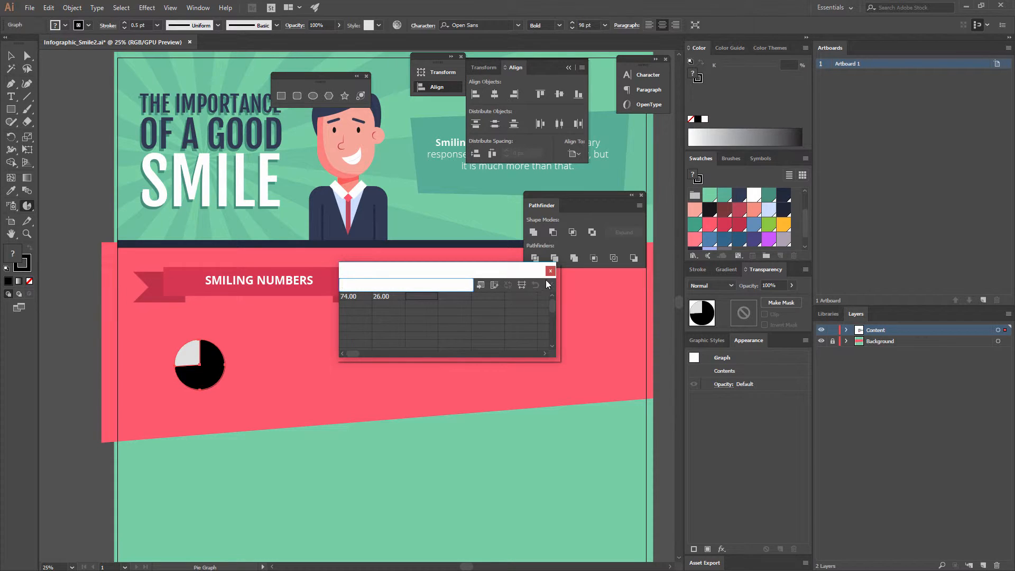
click(550, 271)
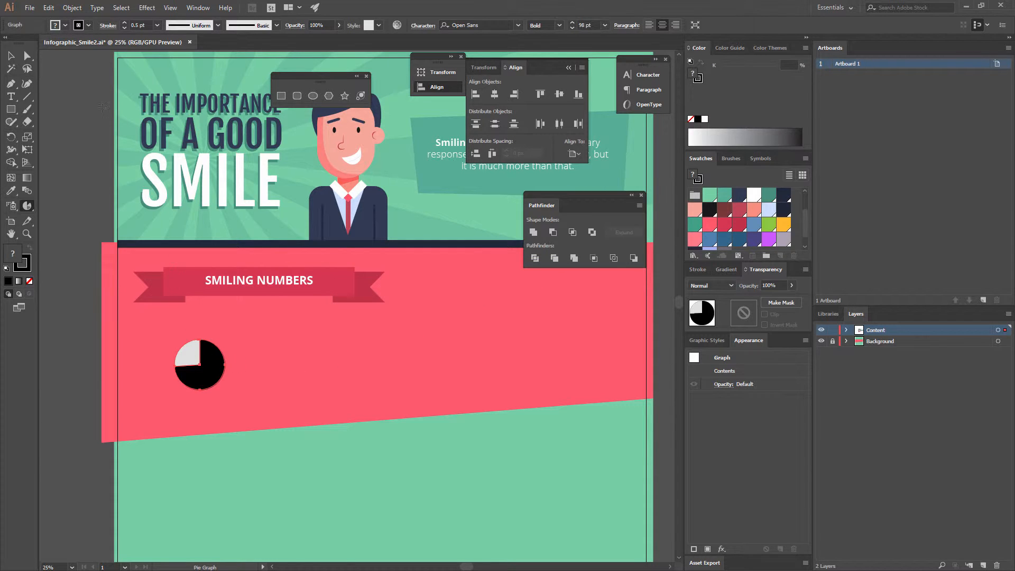
click(11, 55)
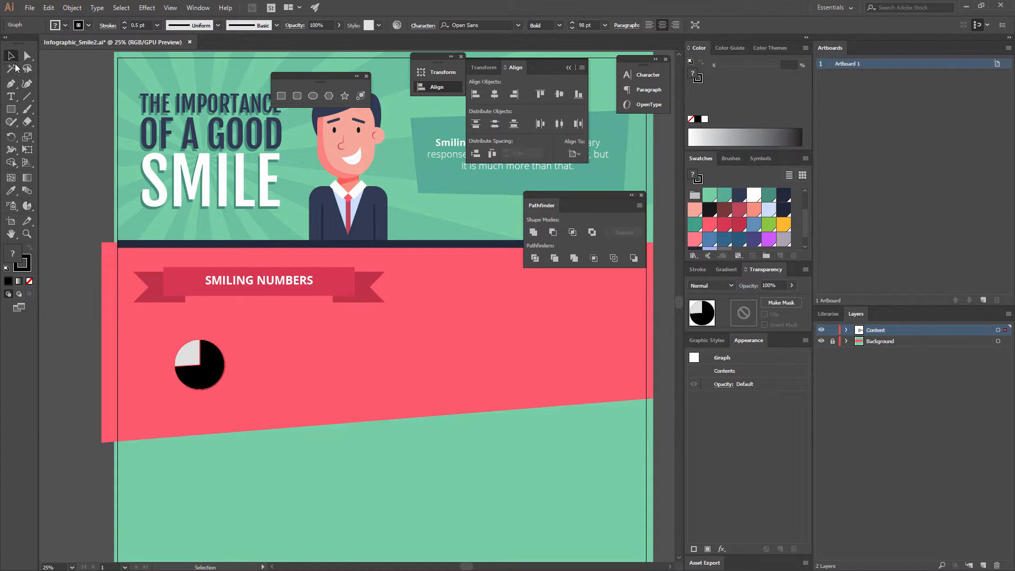
Remove the stroke from the whole pie graph
click(250, 375)
drag(234, 395, 316, 354)
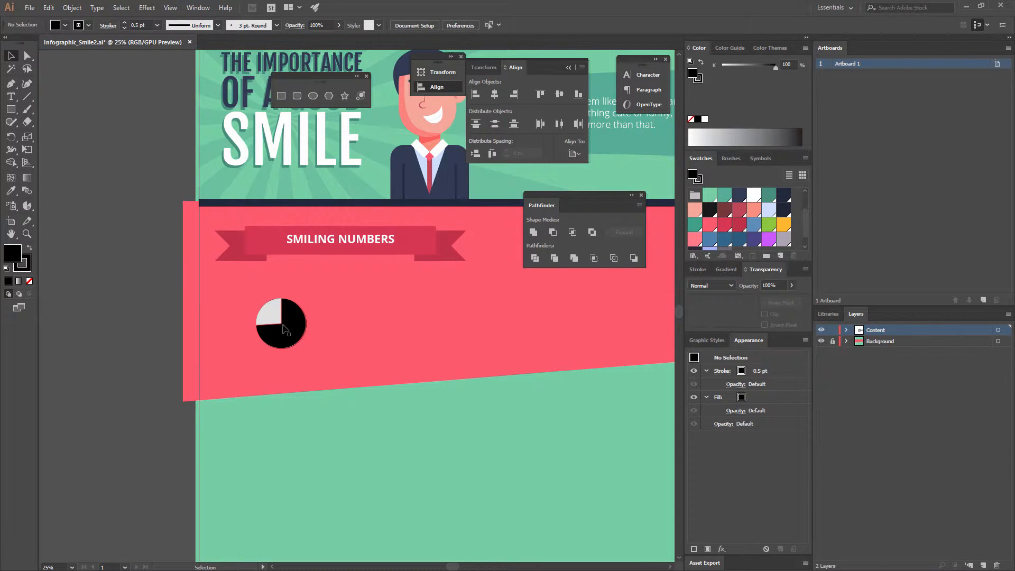
click(285, 329)
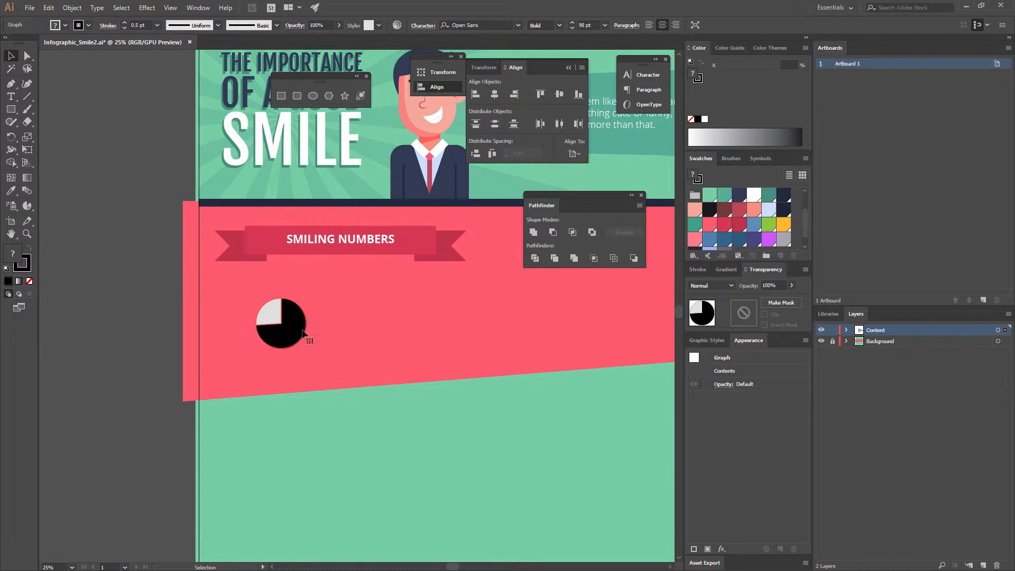
click(28, 280)
click(31, 282)
click(206, 291)
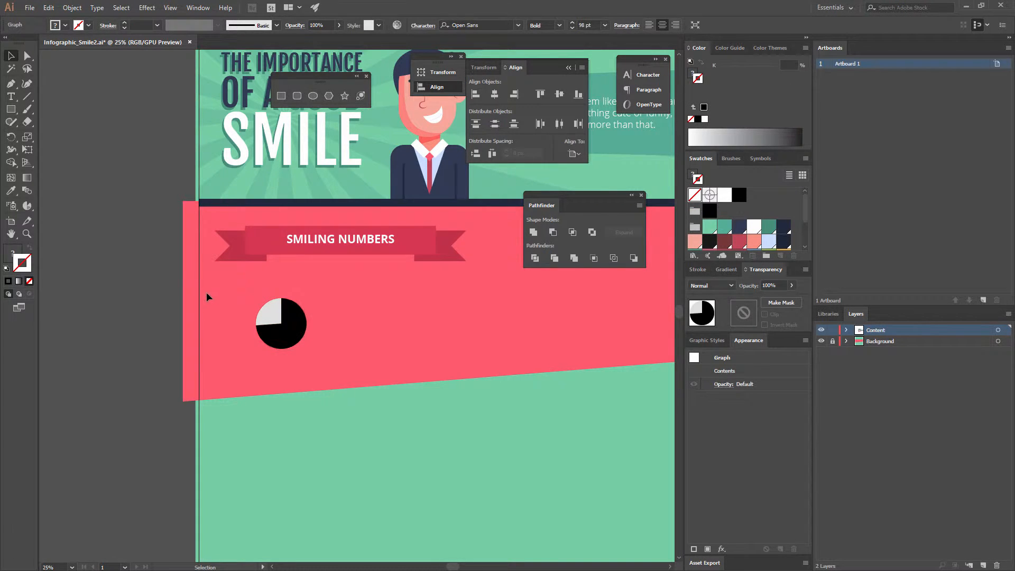
Fill the pie graph's light grey slice with the green swatch and its black slice with the blue swatch
key(ctrl+equal)
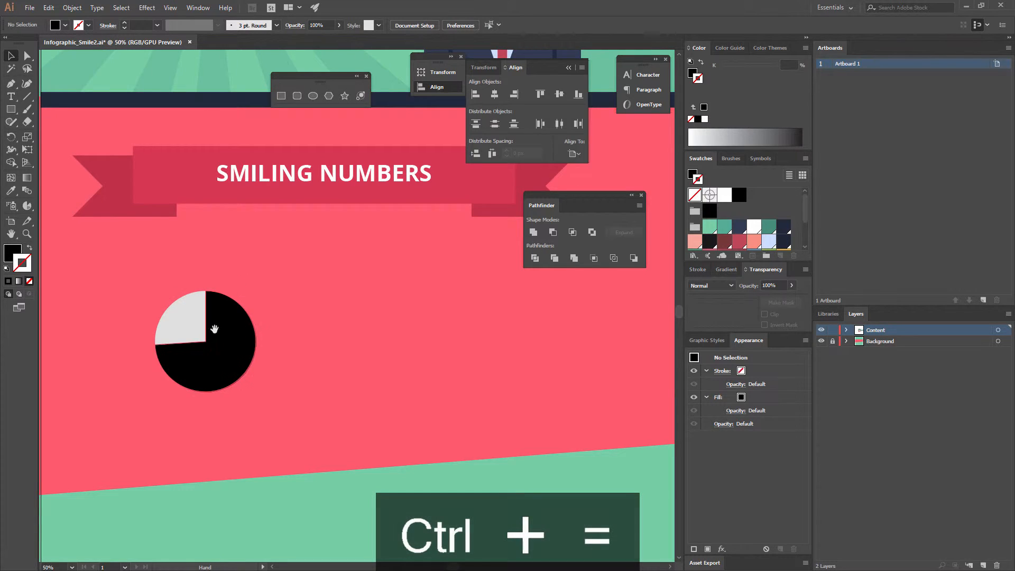
drag(210, 329, 291, 314)
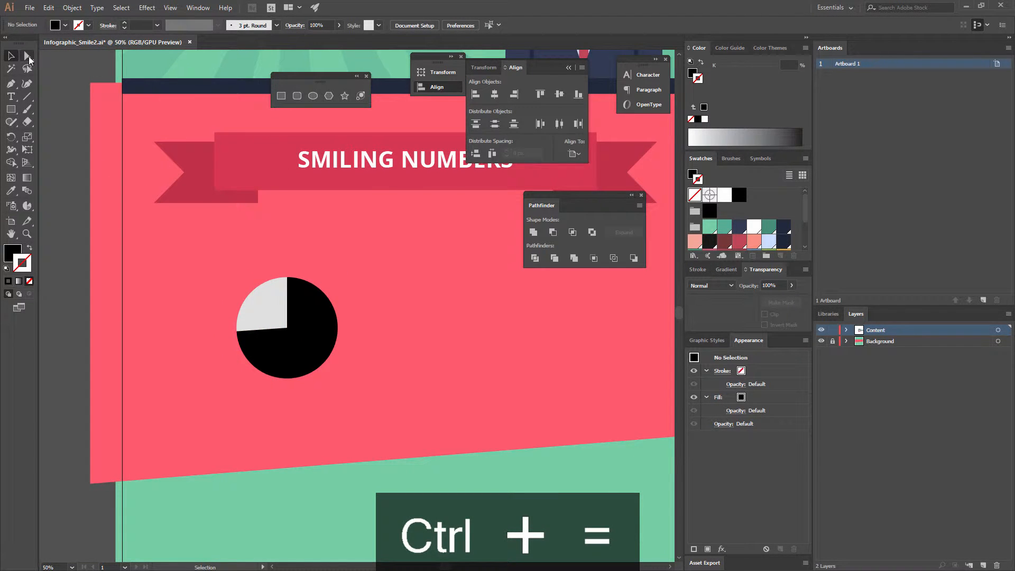
click(28, 57)
click(257, 298)
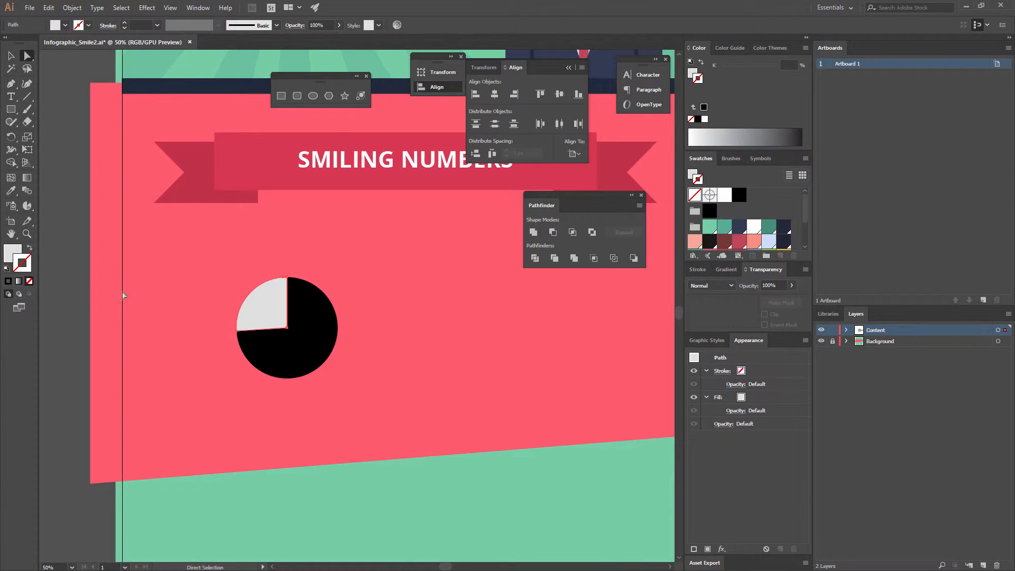
click(19, 250)
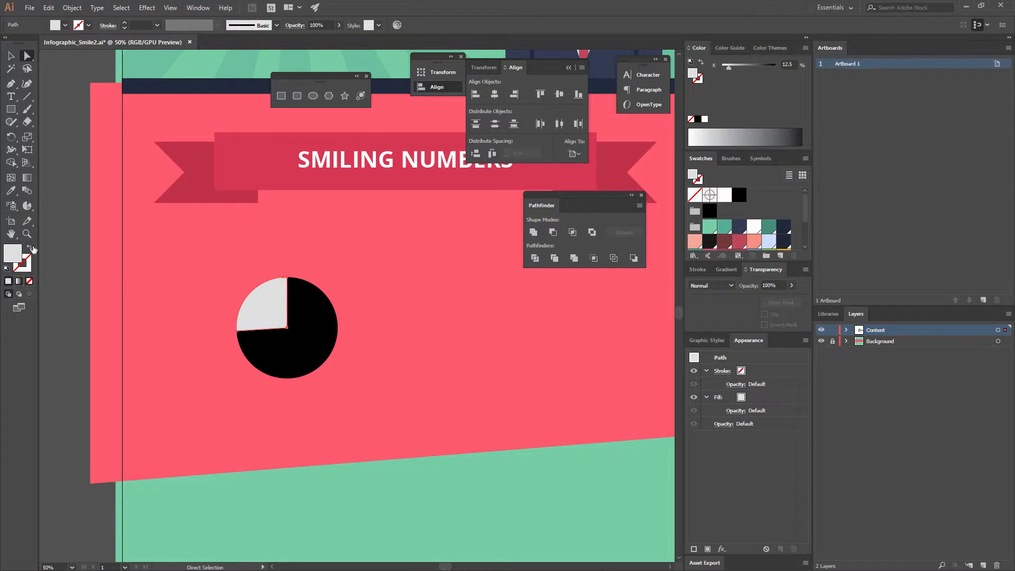
scroll(761, 218, down, 2)
click(769, 224)
click(305, 328)
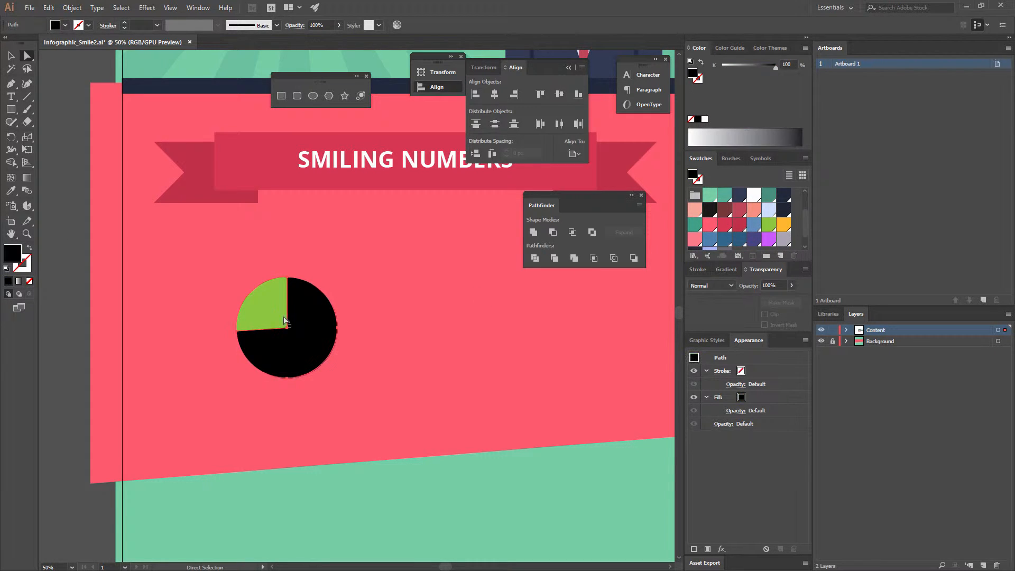
click(754, 228)
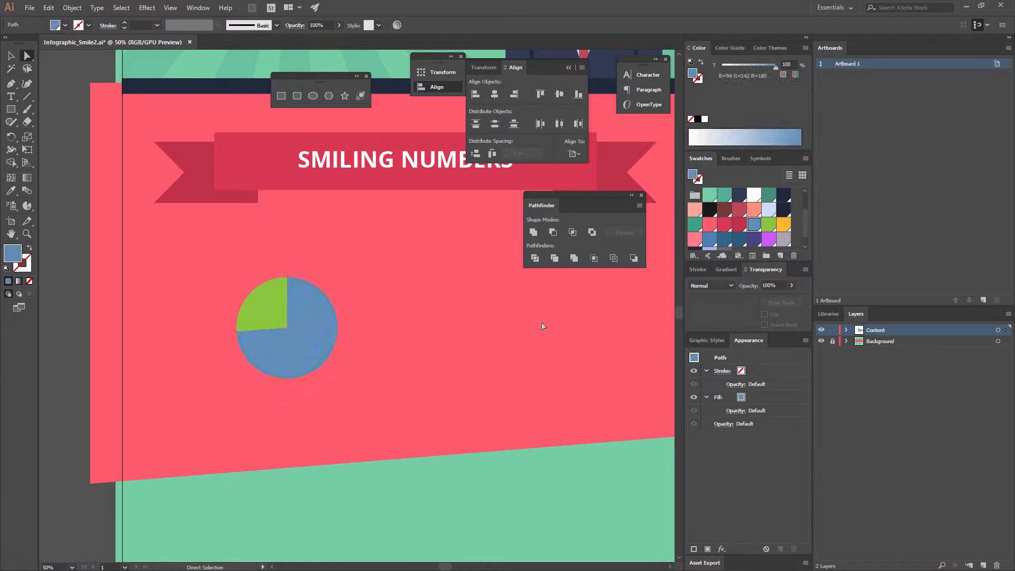
Move the pie graph left and slightly down, beneath the left end of the ribbon banner
click(534, 327)
key(v)
drag(329, 338, 180, 375)
click(272, 365)
drag(283, 356, 302, 340)
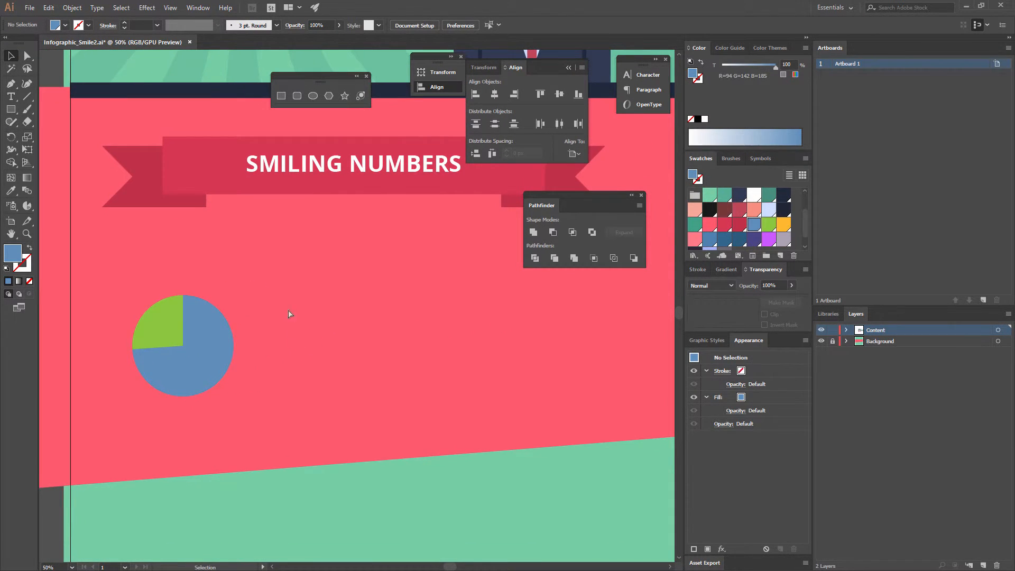
Add an area text box with placeholder text beside the pie graph and turn off All Caps for it
key(ctrl+minus)
key(ctrl+equal)
key(ctrl+minus)
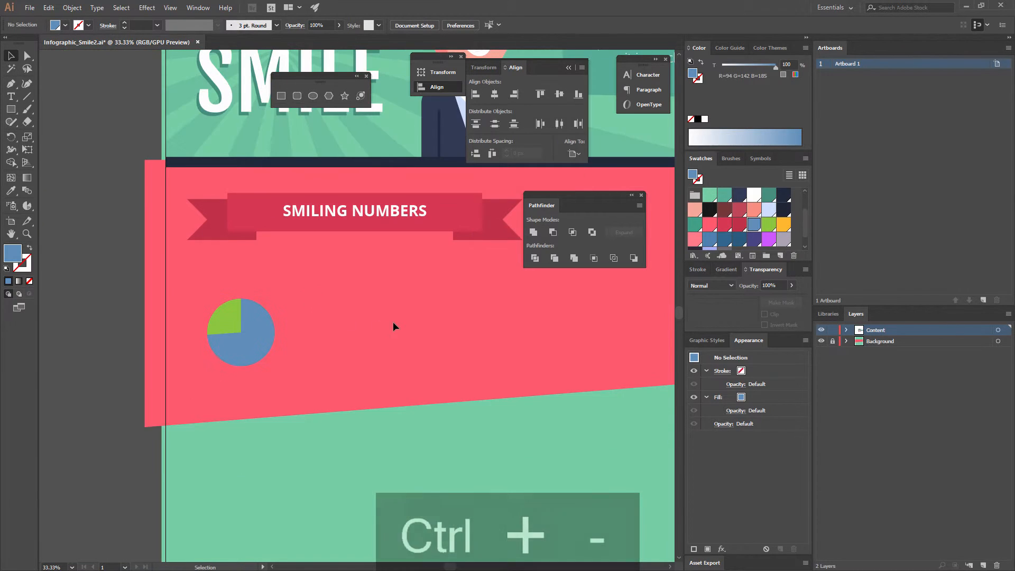
drag(373, 323, 293, 318)
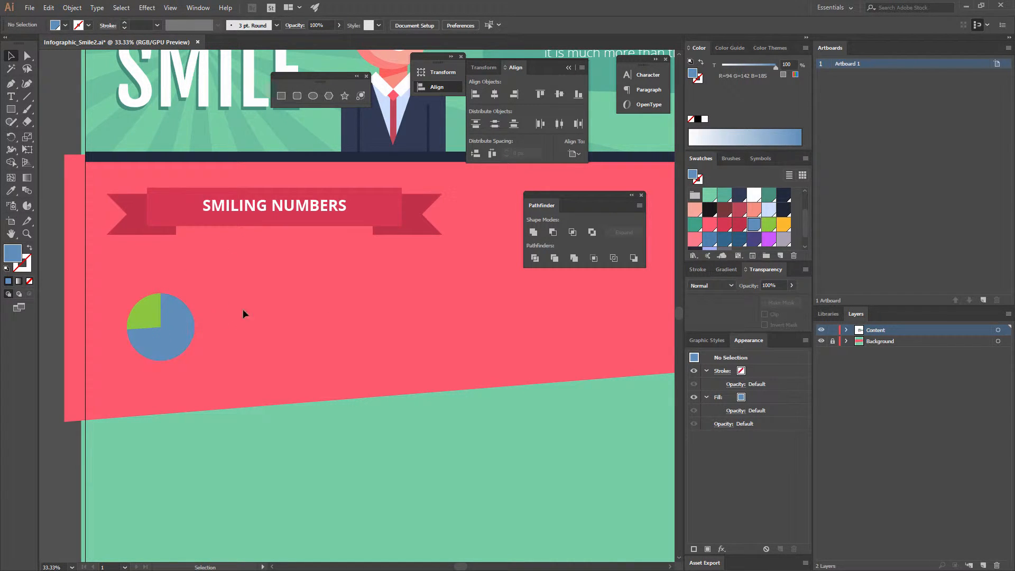
click(14, 100)
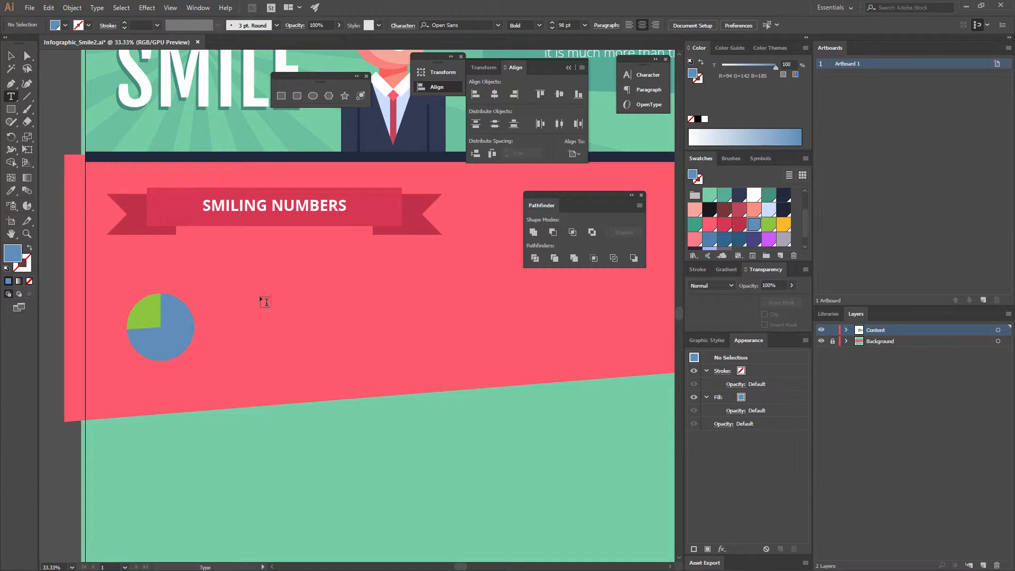
drag(227, 269, 354, 337)
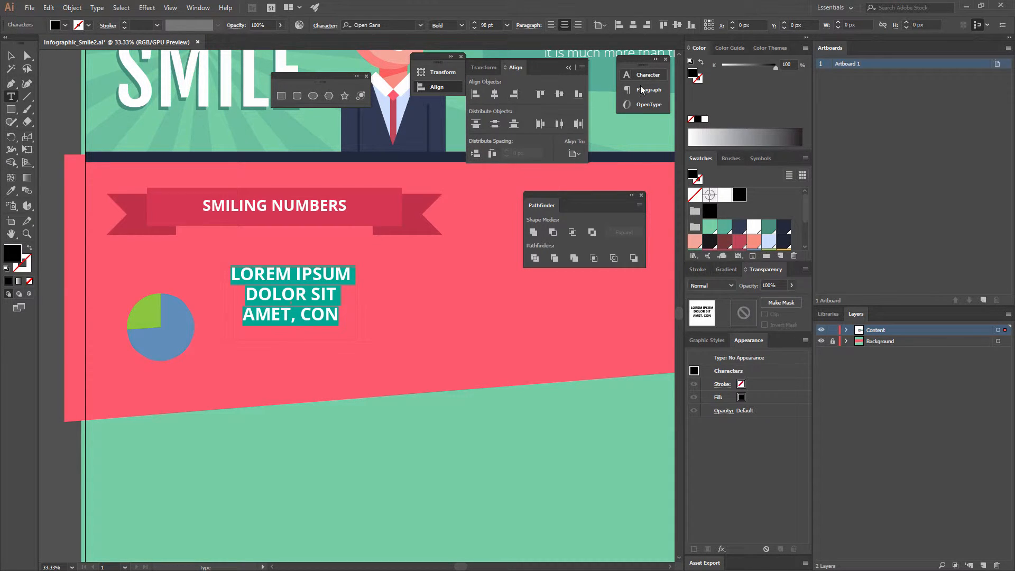
key(ctrl+t)
click(504, 192)
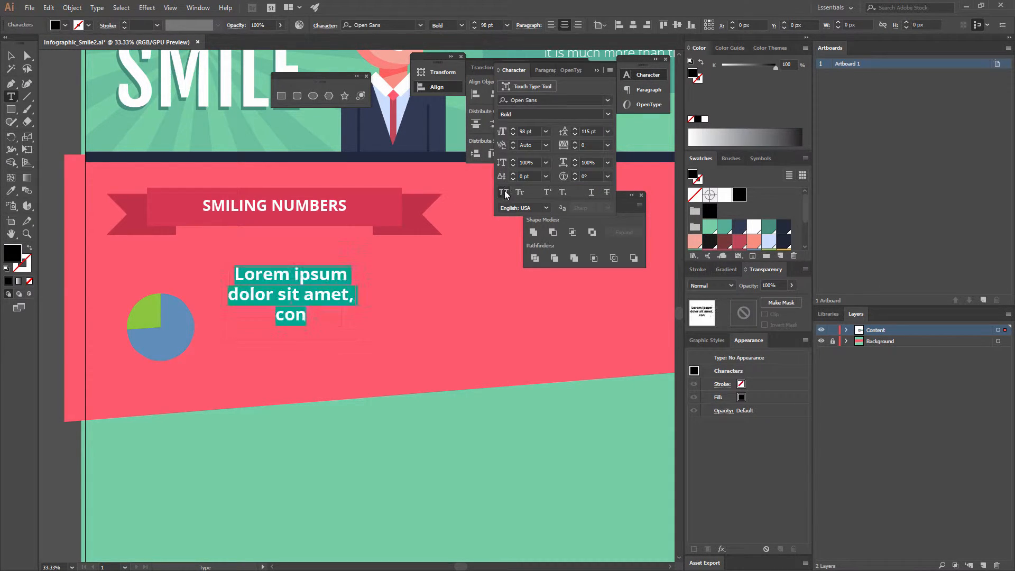
click(492, 25)
key(Escape)
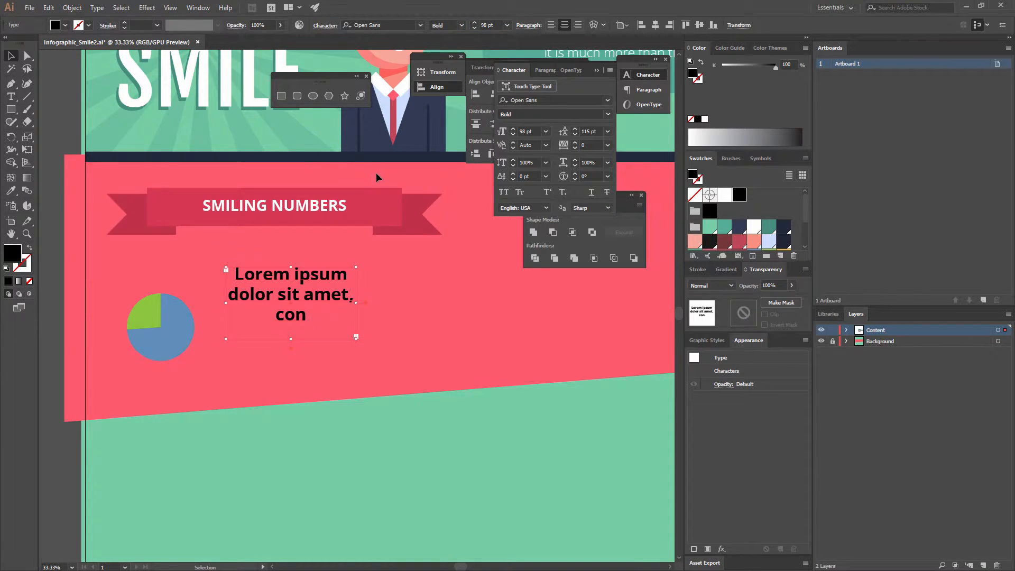
Apply the white Open Sans Light style of the header paragraph to the placeholder text with the Eyedropper
key(ctrl+minus)
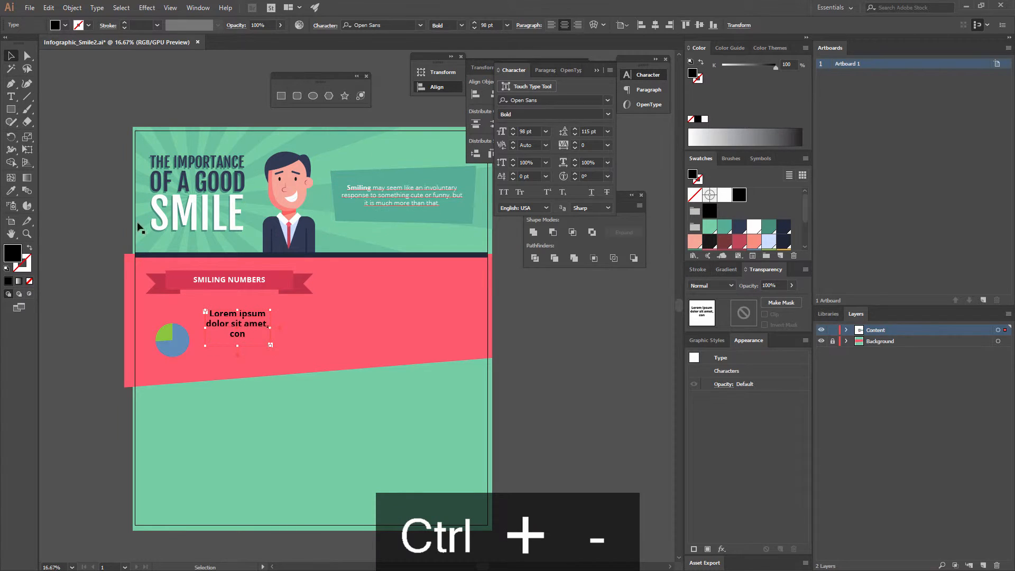
click(11, 191)
click(375, 202)
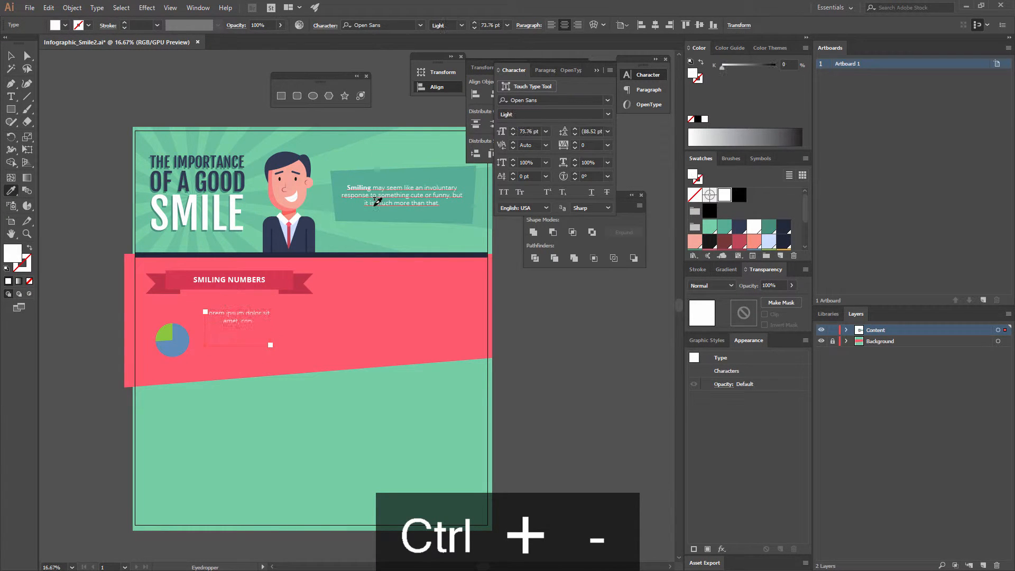
click(12, 57)
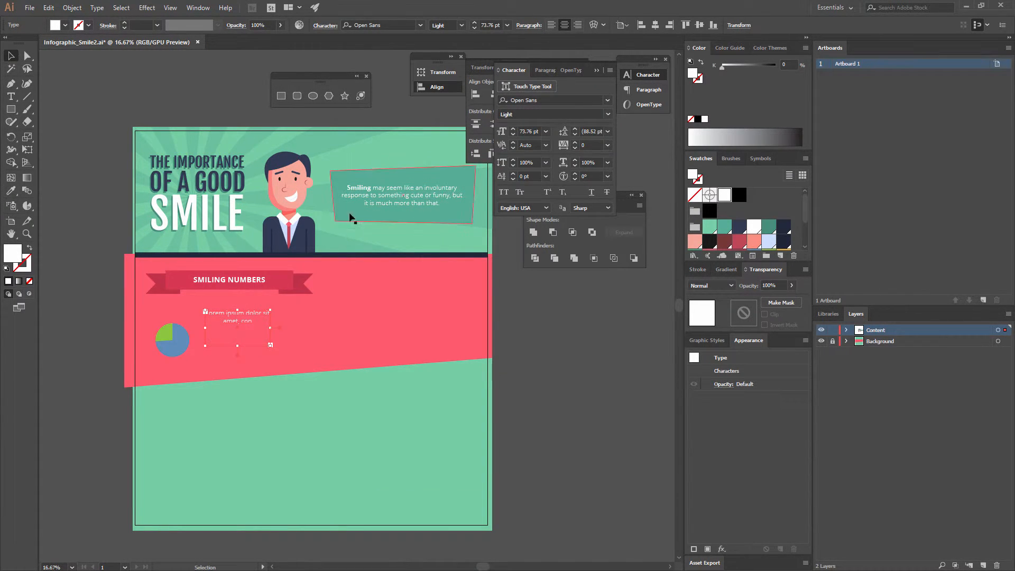
click(341, 286)
Replace the placeholder text with the copied sentence "74 % says that an unattractive smile can hurt a person's chances for business or career success"
drag(338, 295, 397, 282)
key(ctrl+equal)
key(ctrl+equal)
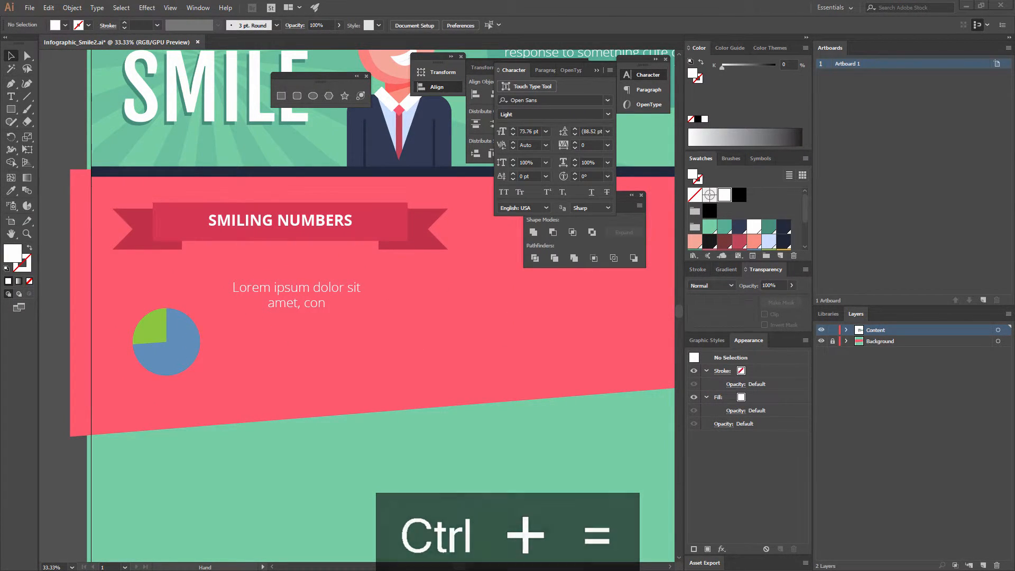
key(ctrl+c)
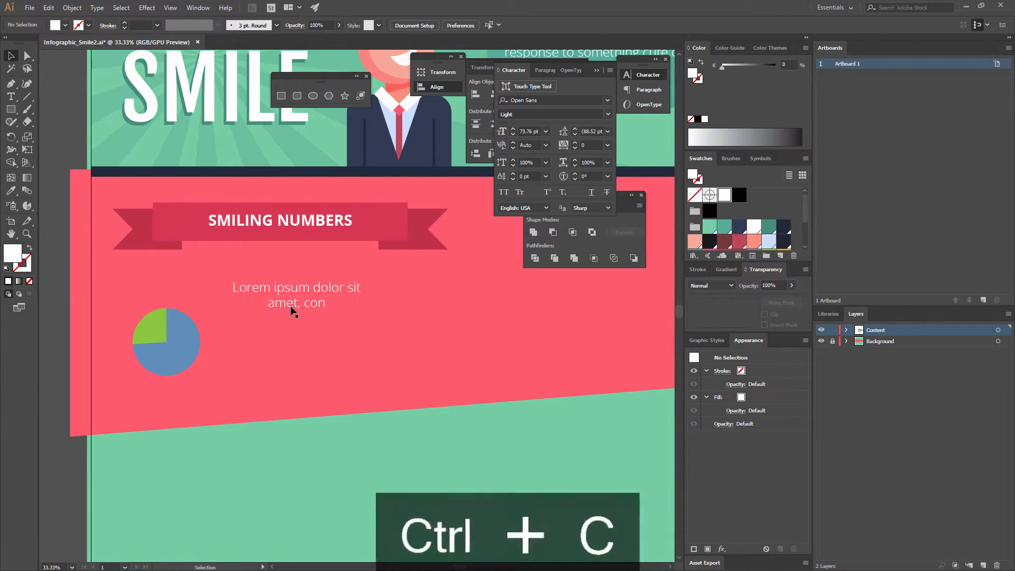
double_click(289, 307)
key(ctrl+a)
key(ctrl+v)
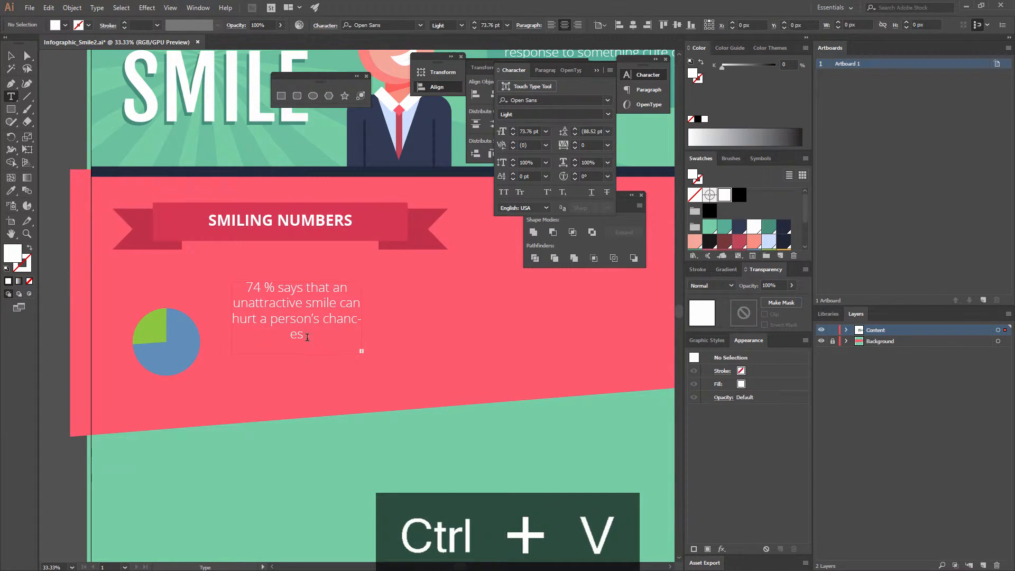
click(11, 56)
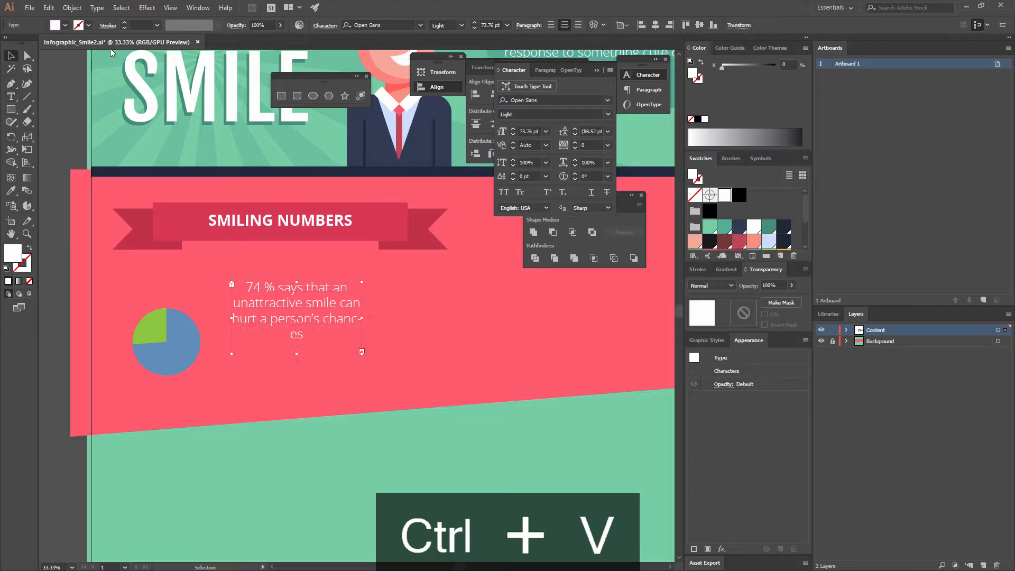
Reduce the font size of the 74 % statement to 55 pt
shift+click(474, 28)
shift+click(474, 28)
shift+click(474, 28)
shift+click(474, 28)
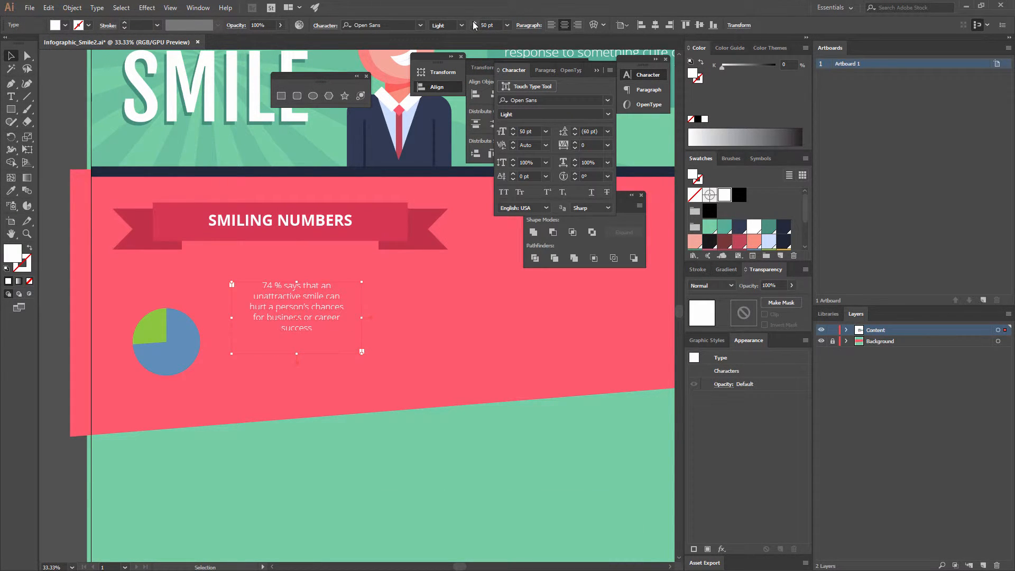
click(474, 23)
click(488, 25)
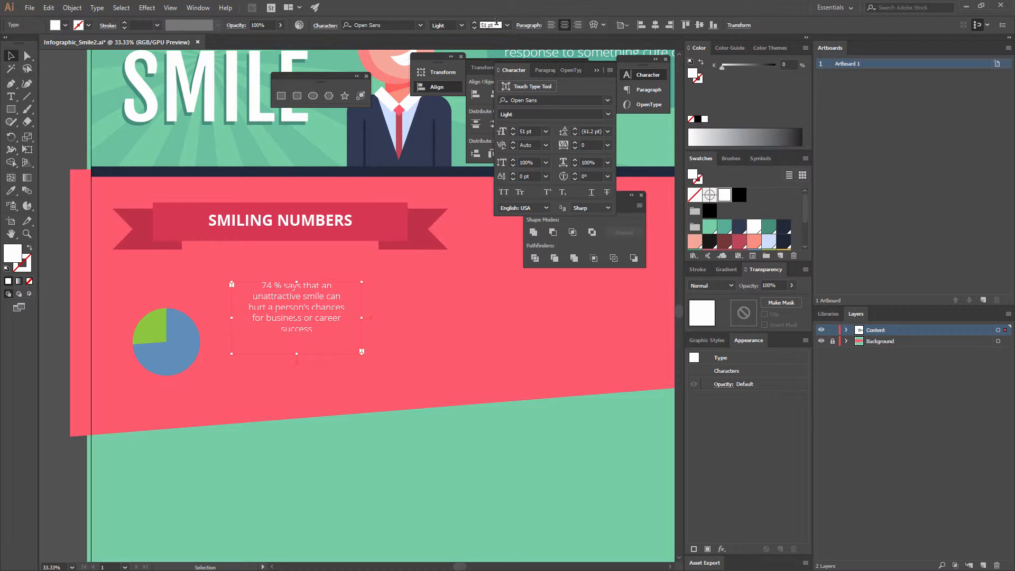
text(55)
key(Return)
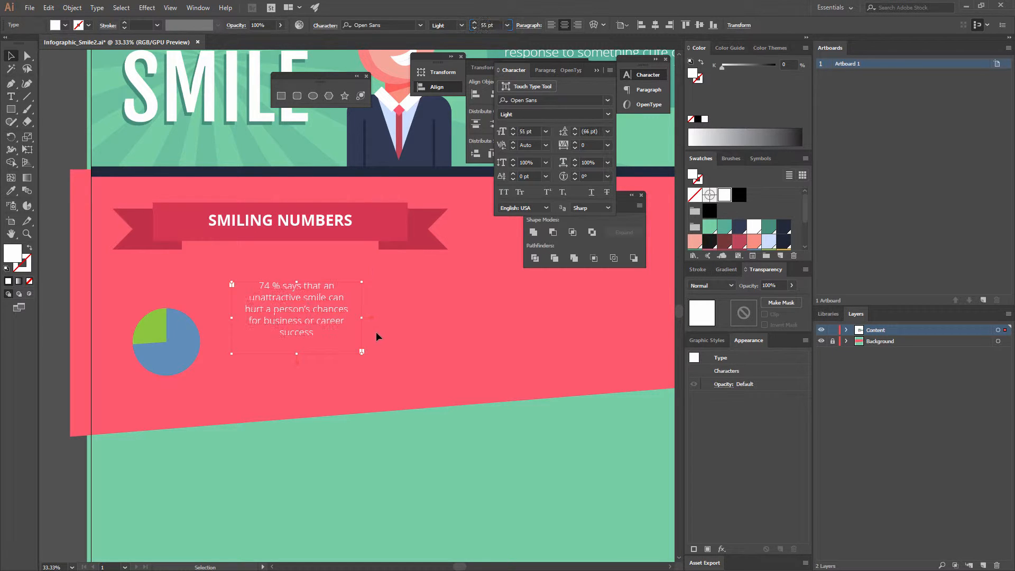
Left-align the 74 % statement and move its text box slightly right and down beside the pie graph
click(375, 331)
drag(389, 322, 399, 279)
click(343, 272)
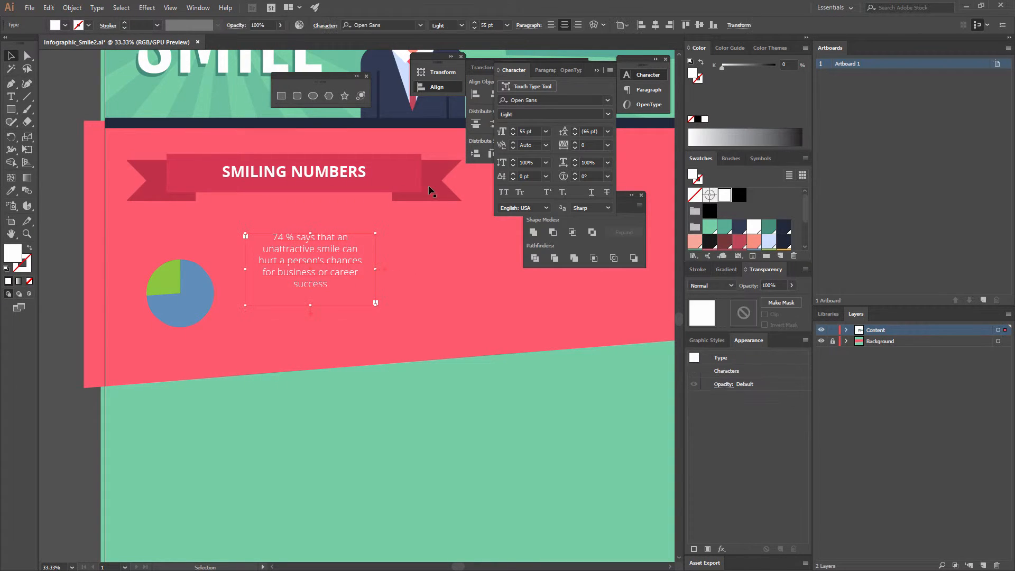
click(550, 25)
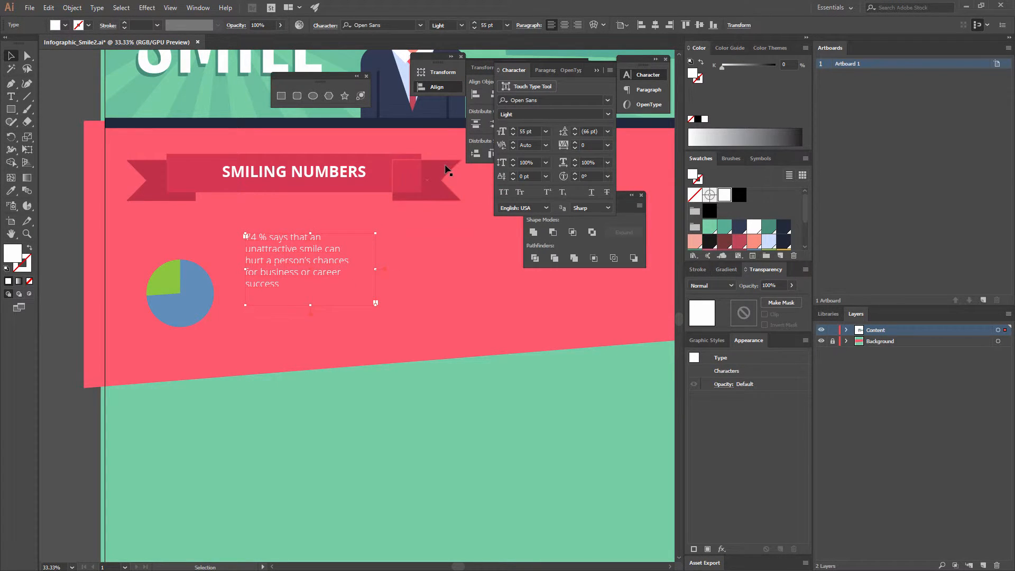
click(383, 319)
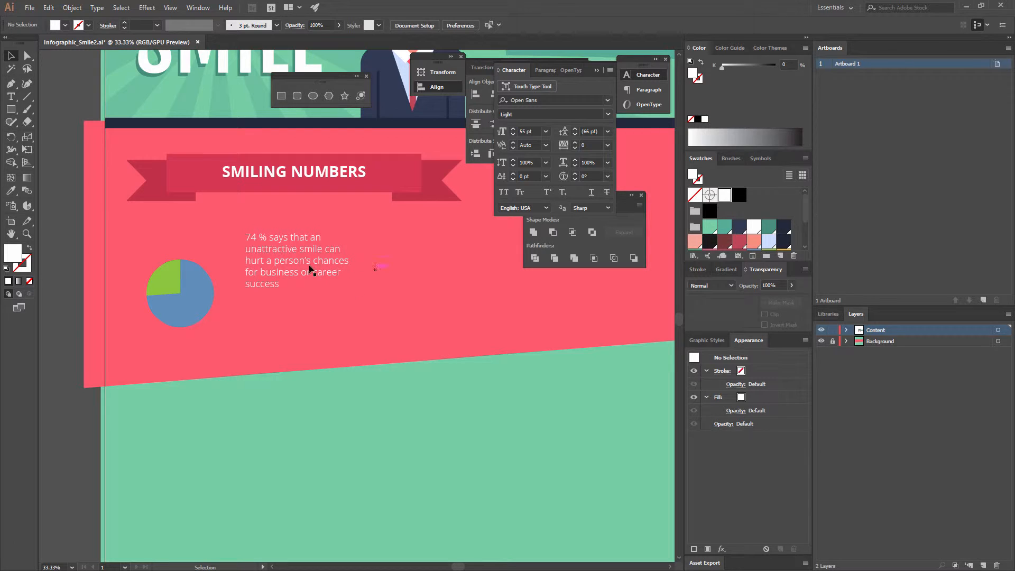
drag(311, 269, 320, 275)
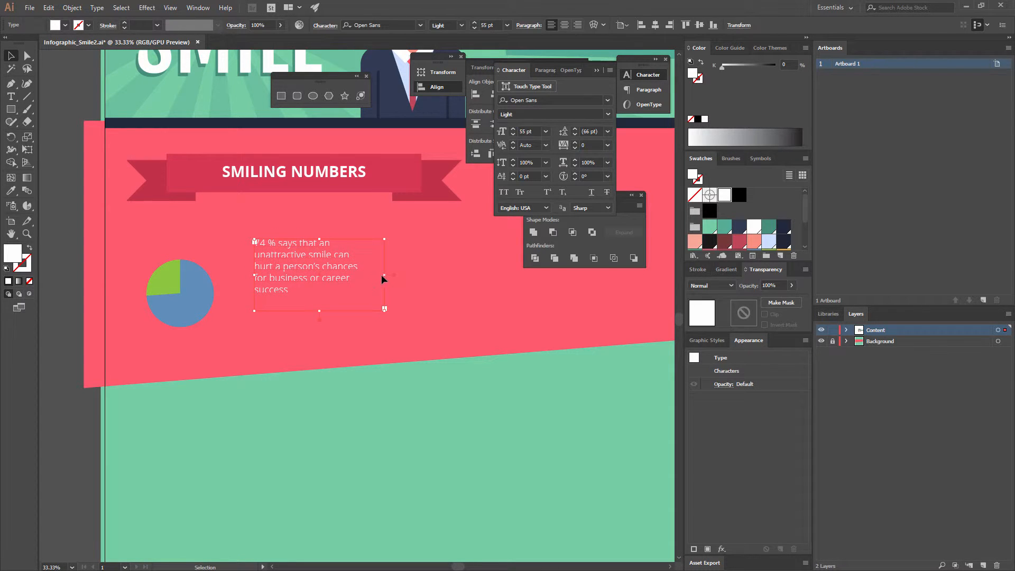
Draw a rectangle about 747 × 432 px over the 74 % statement and arrange it behind the text
drag(383, 276, 338, 321)
click(378, 294)
key(space)
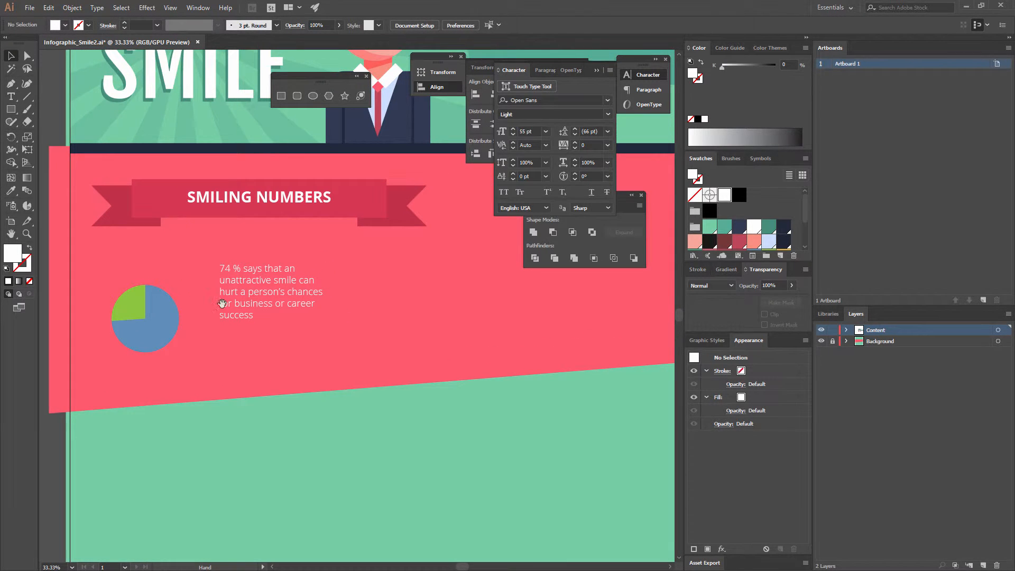
click(282, 97)
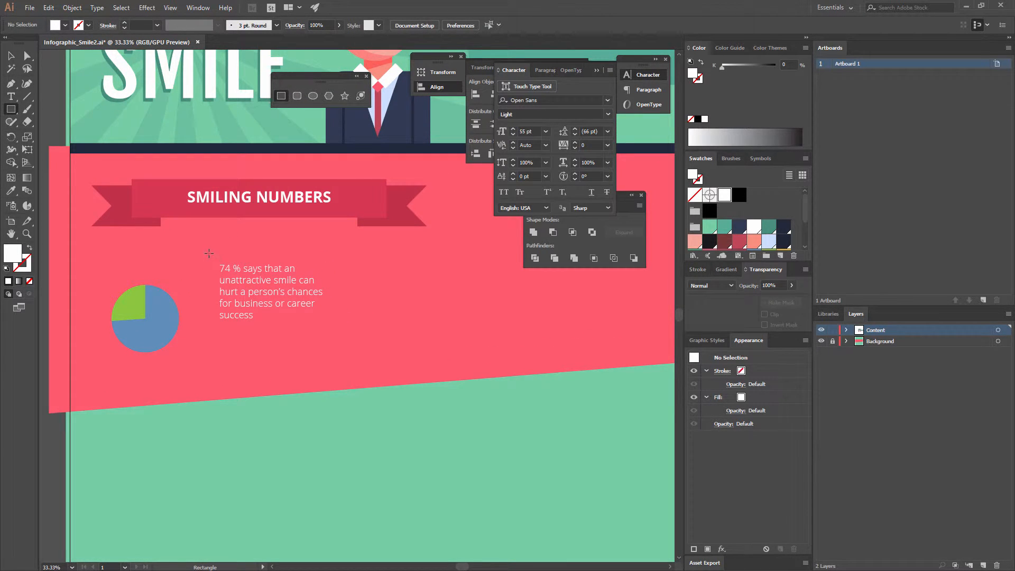
drag(209, 253, 340, 329)
right_click(299, 265)
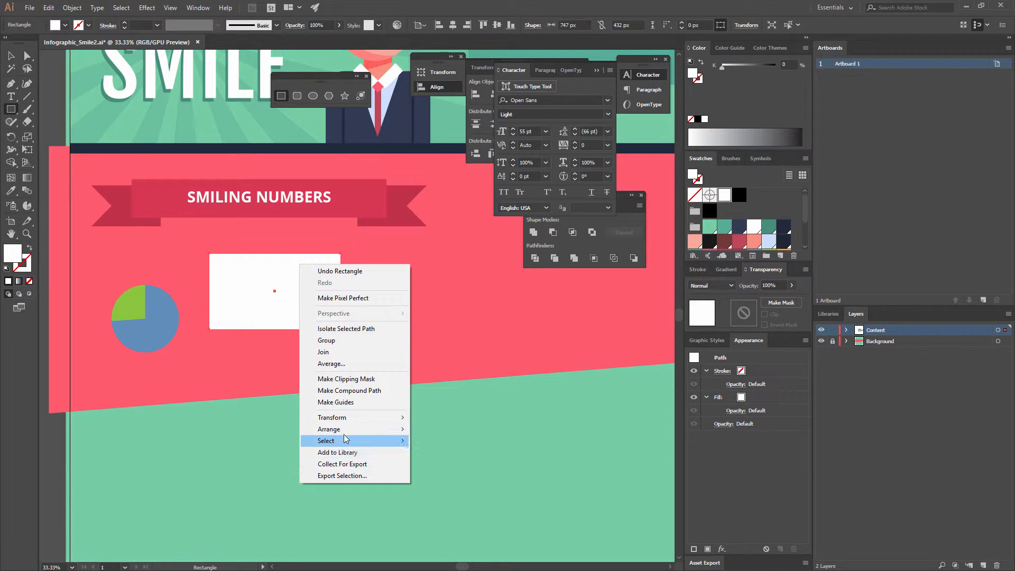
mouse_move(343, 429)
click(249, 469)
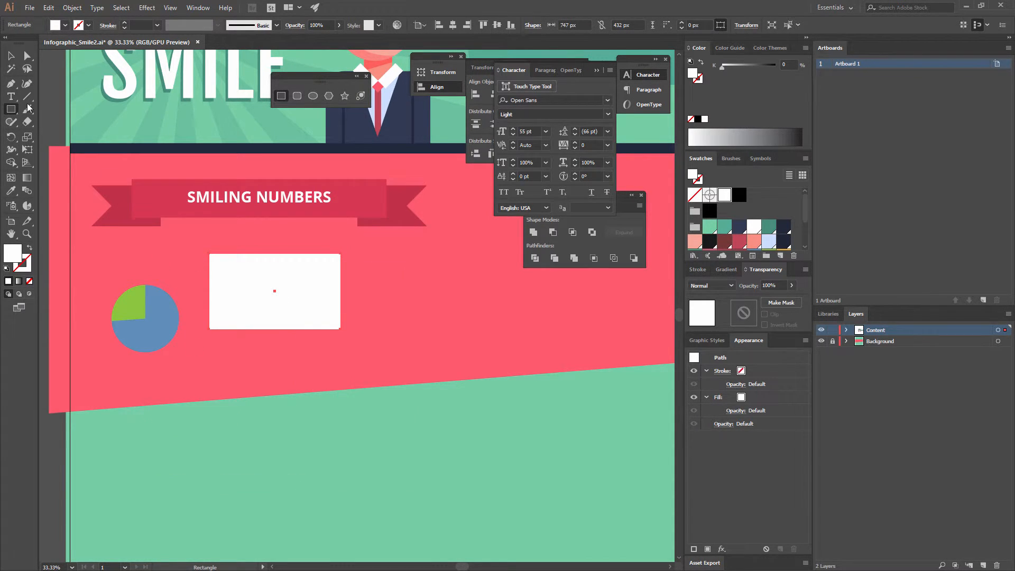
Fill the rectangle behind the statement with the dark red of the ribbon's centre band, using the Eyedropper
click(11, 56)
click(10, 190)
click(151, 189)
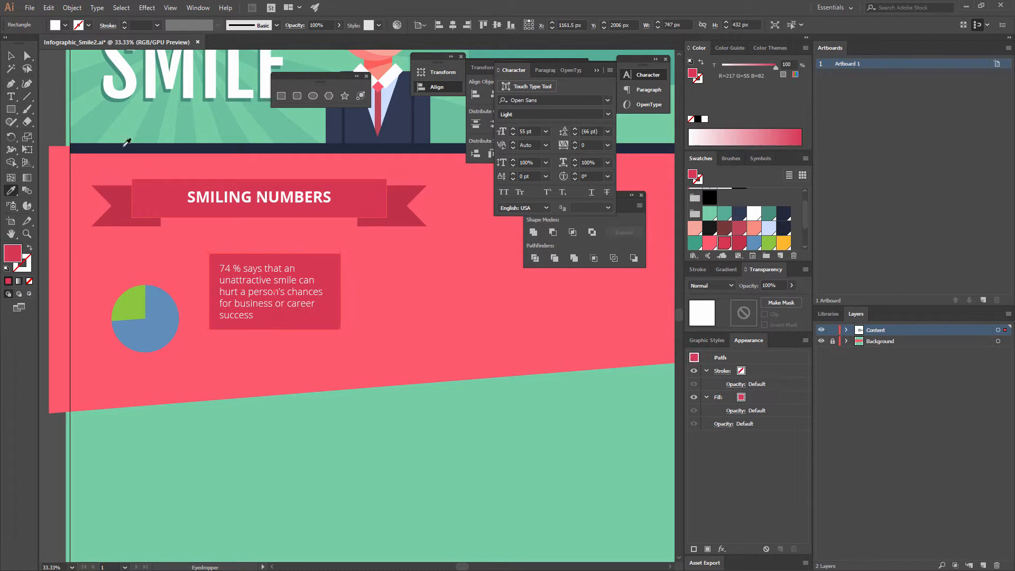
click(11, 56)
click(357, 317)
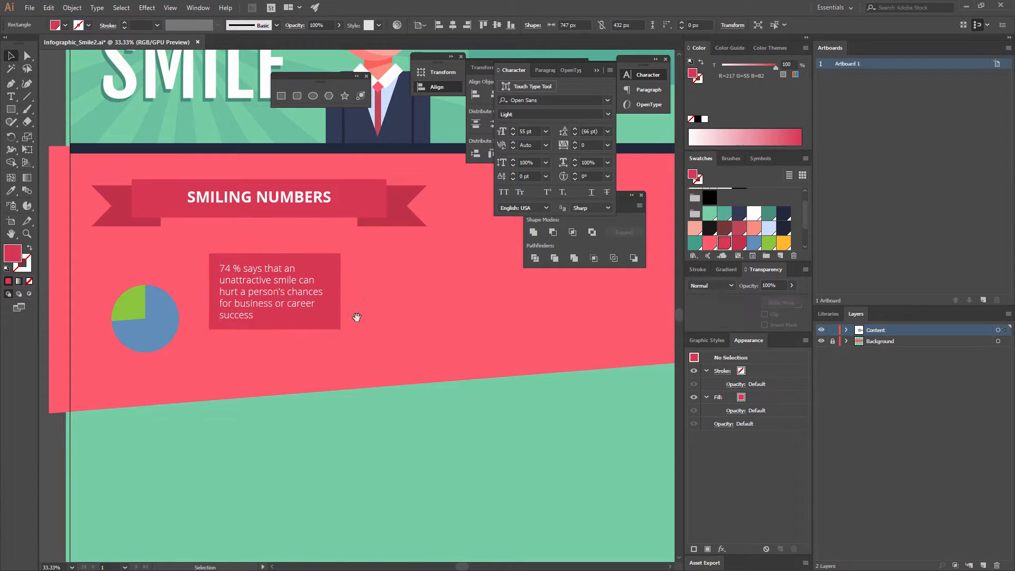
Skew the statement's background panel by raising its upper-right corner slightly and moving its lower-right corner inward
drag(357, 317, 412, 301)
key(a)
click(265, 240)
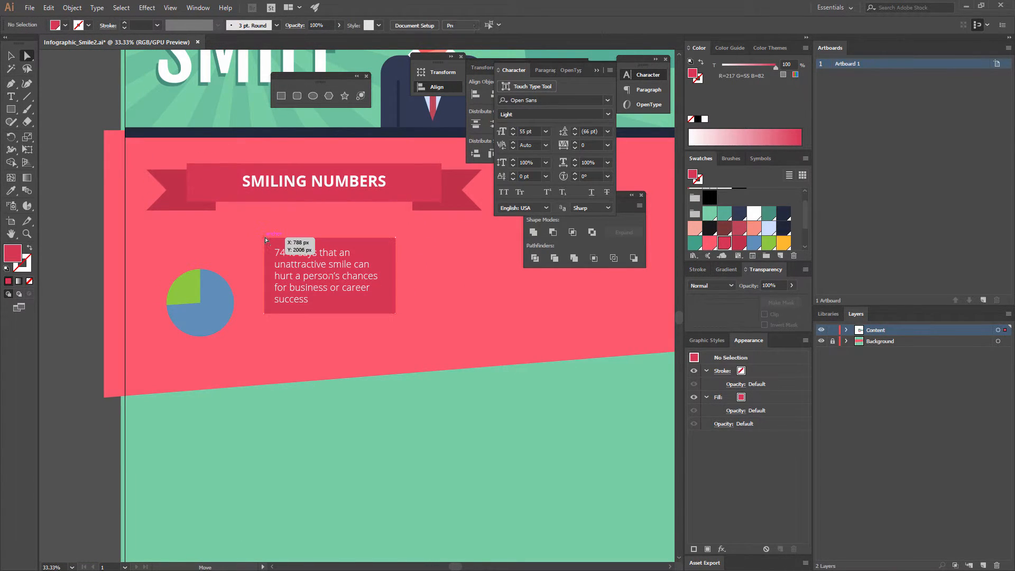
drag(395, 237, 393, 229)
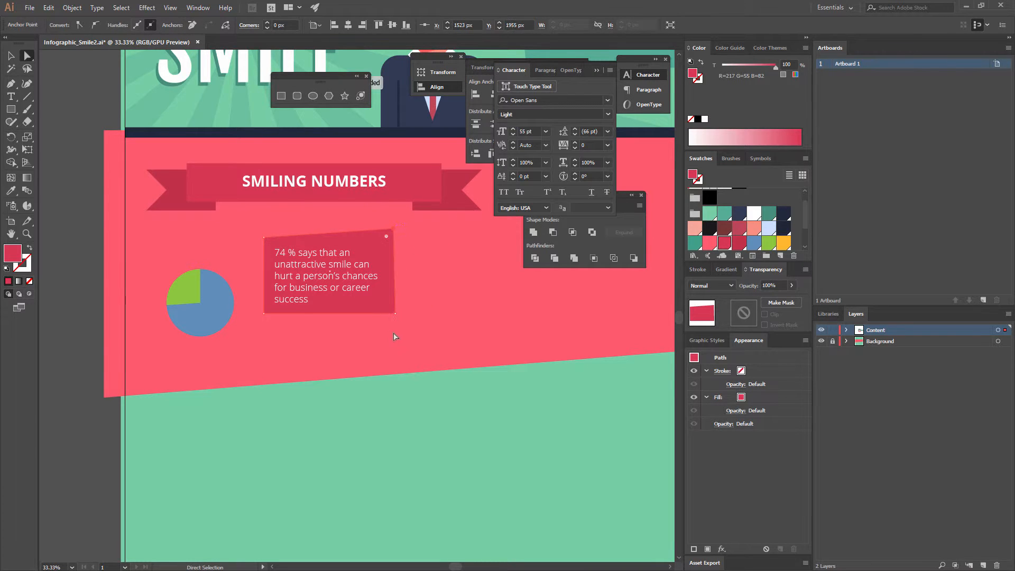
drag(396, 315, 385, 313)
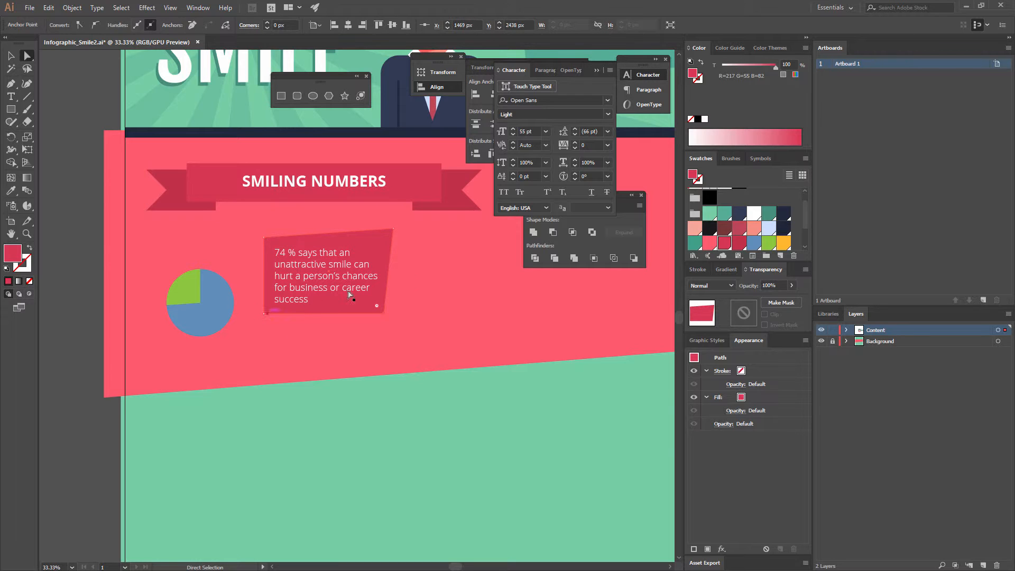
drag(391, 231, 392, 234)
key(v)
click(410, 288)
Draw an angled connector path with the Pen tool from the pie graph's blue slice to the statement panel's left edge
drag(410, 288, 486, 274)
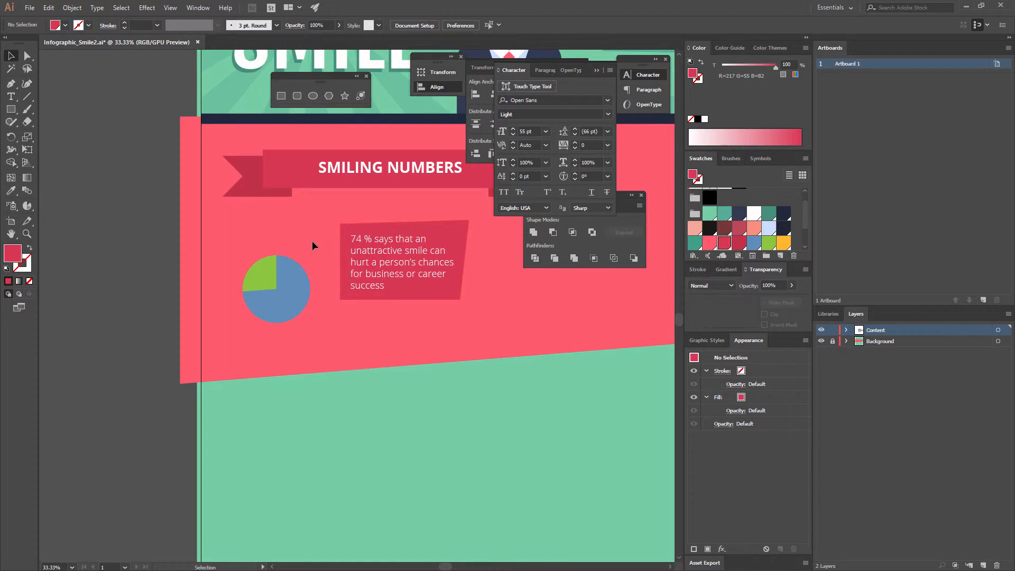
key(ctrl+equal)
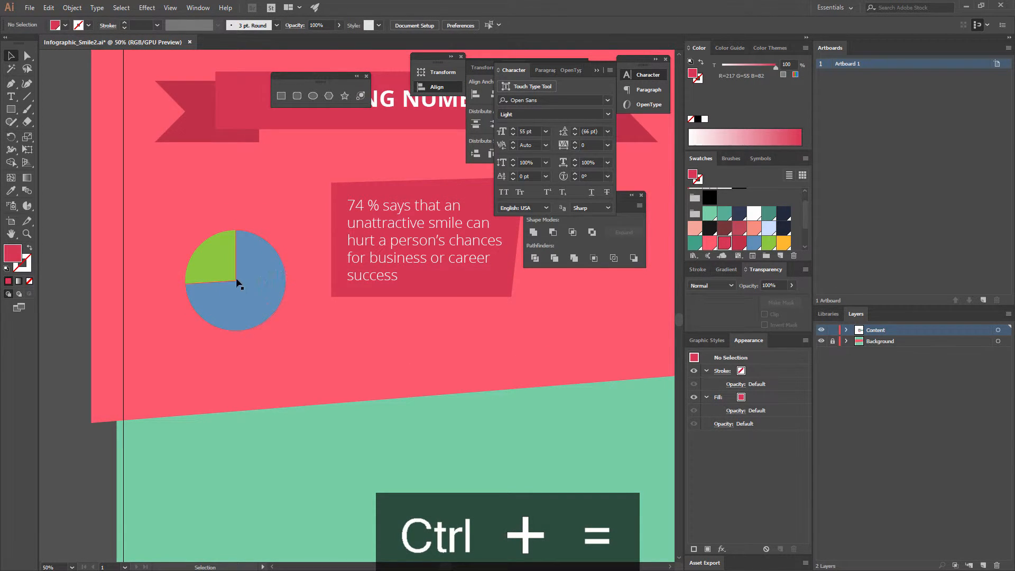
key(p)
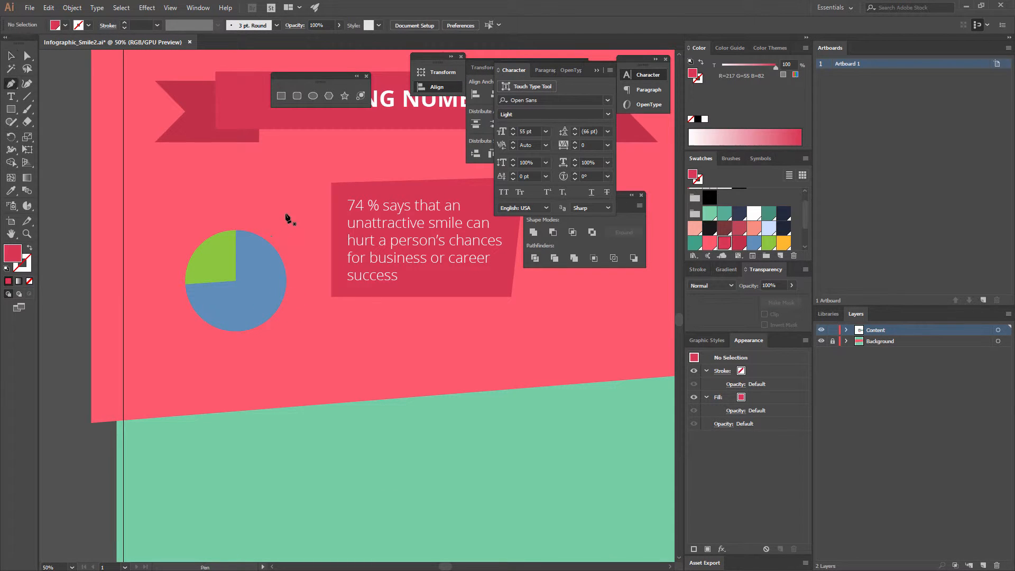
click(269, 264)
drag(297, 230, 334, 231)
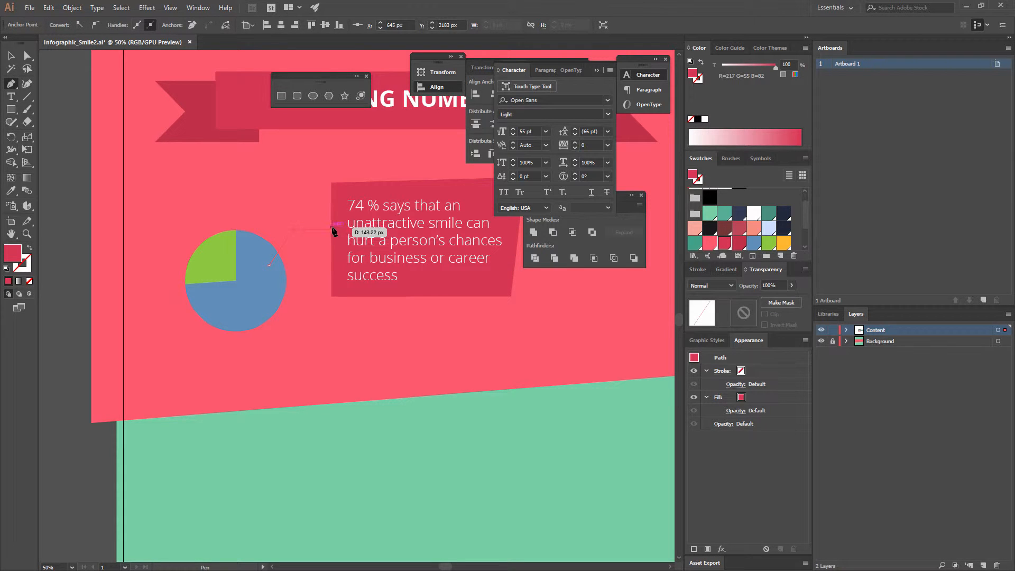
click(331, 229)
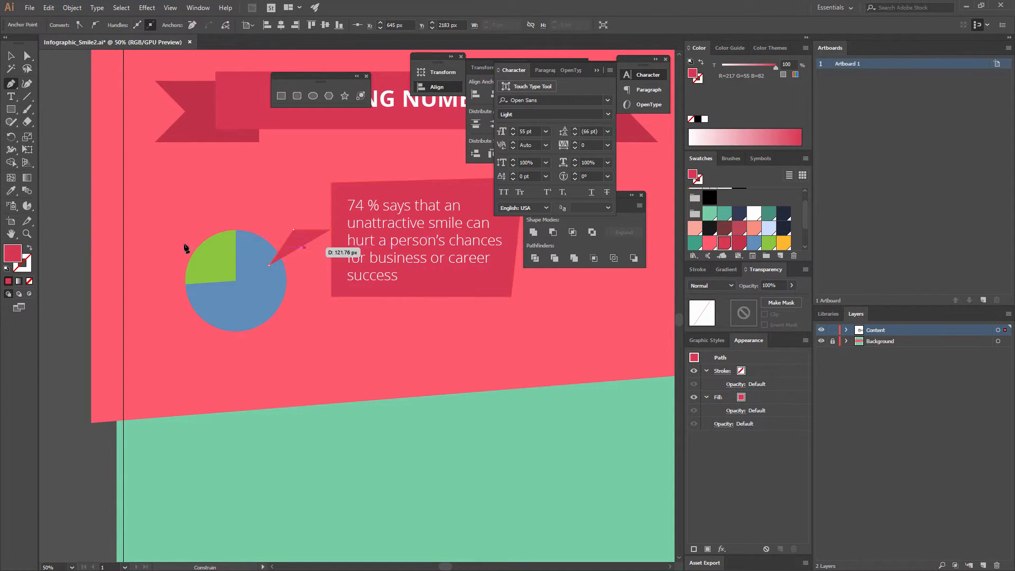
Give the connector path no fill and a white stroke
click(26, 247)
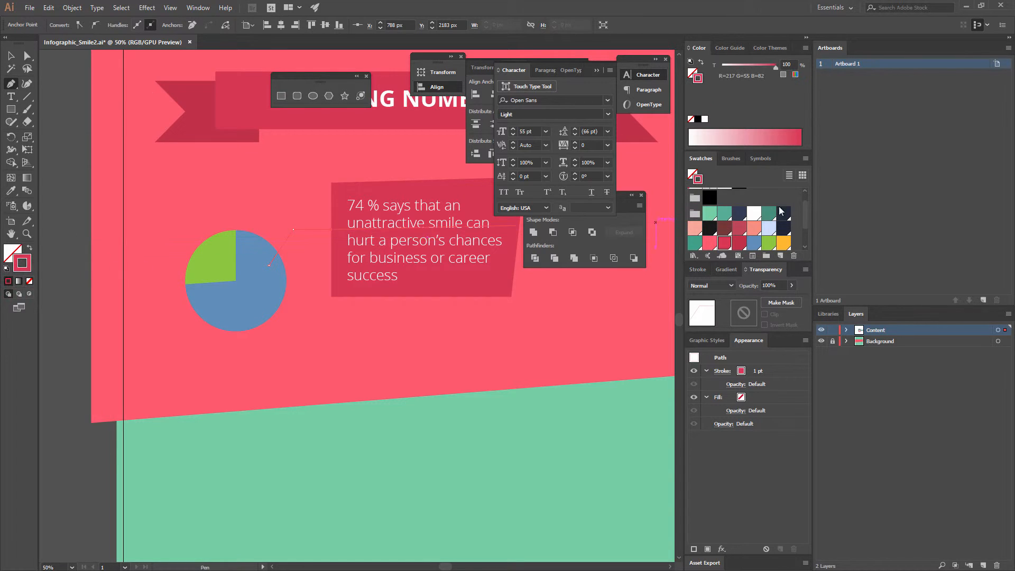
click(753, 214)
key(v)
scroll(742, 219, up, 1)
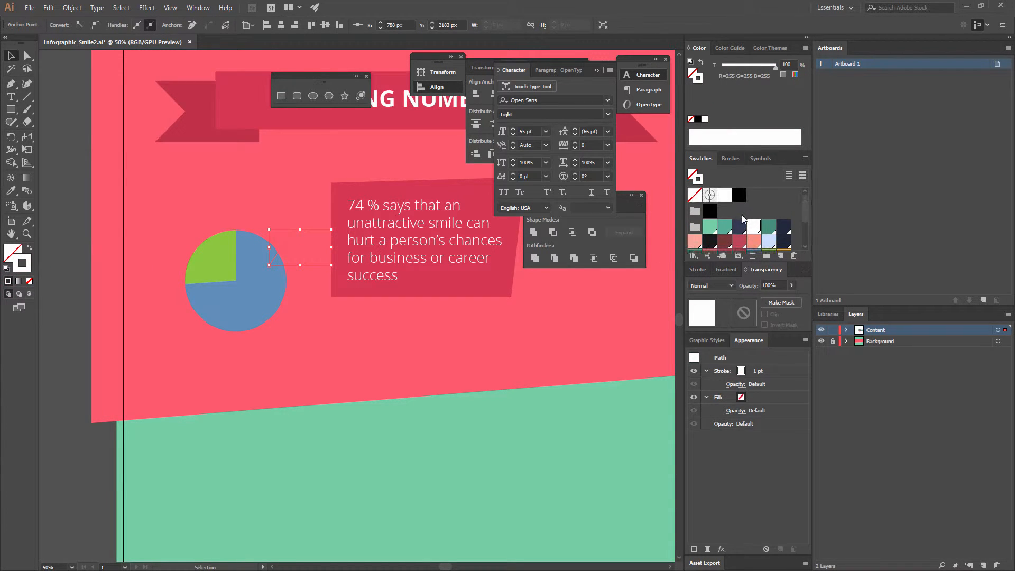
Set the connector's stroke weight to 10 pt and make it a dashed line with 12 pt dashes and 24 pt gaps
click(699, 269)
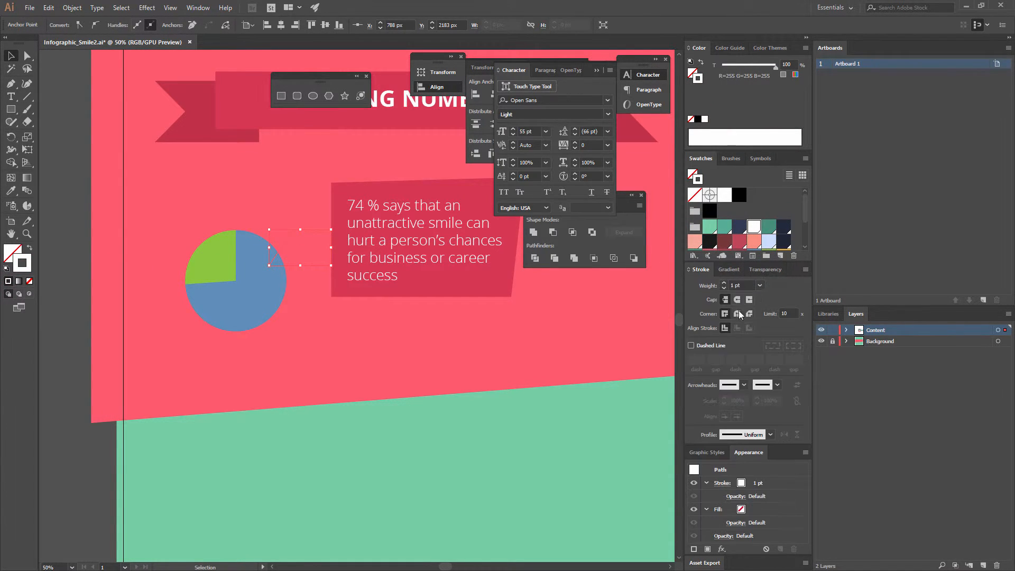
click(707, 280)
text(10)
key(Return)
click(690, 346)
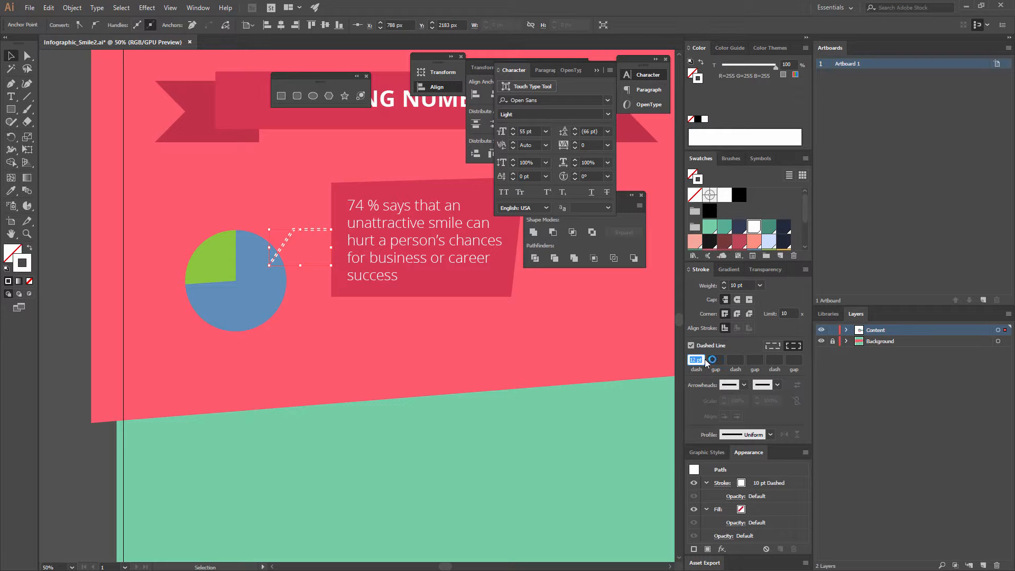
key(Tab)
Reduce the dashed connector's stroke weight to 5 pt
click(702, 286)
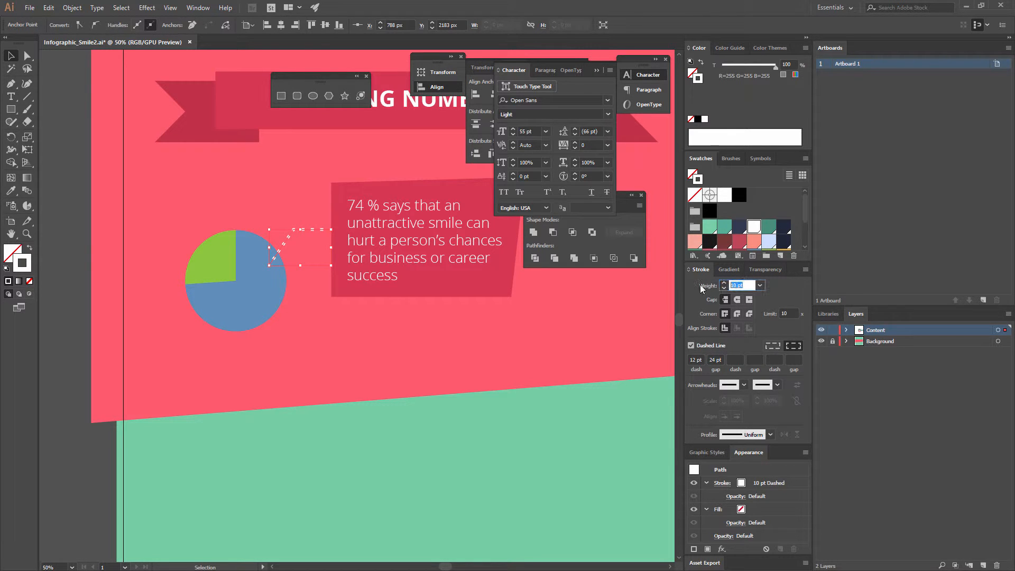
text(5)
key(Return)
click(320, 176)
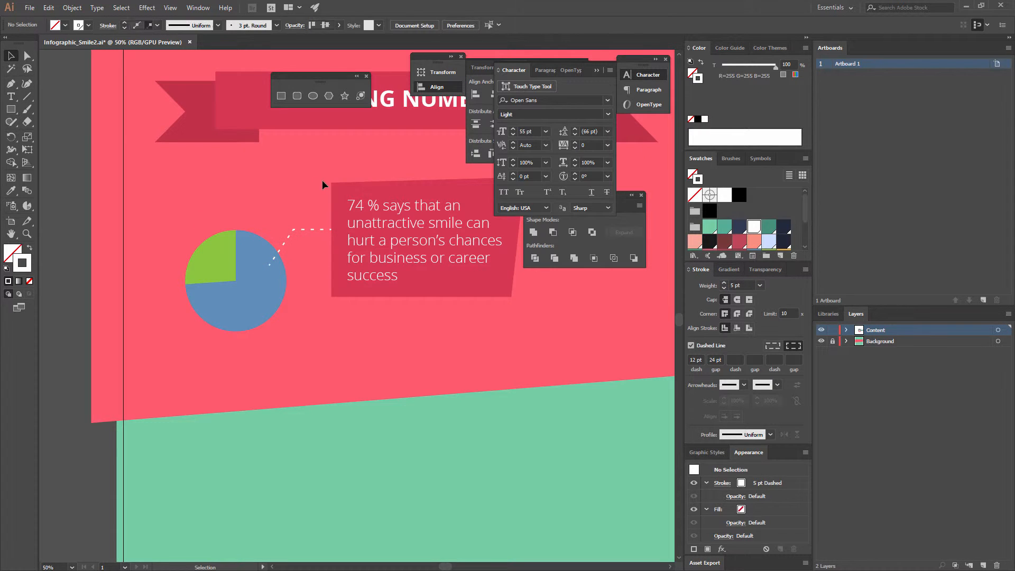
Set the dashed connector's stroke weight to 8 pt
drag(320, 176, 360, 191)
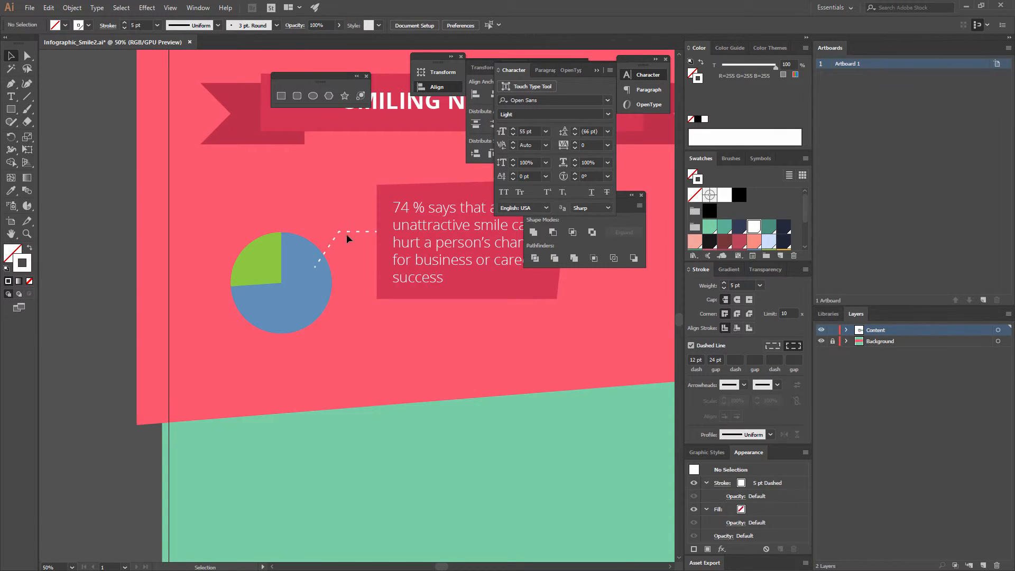
click(346, 233)
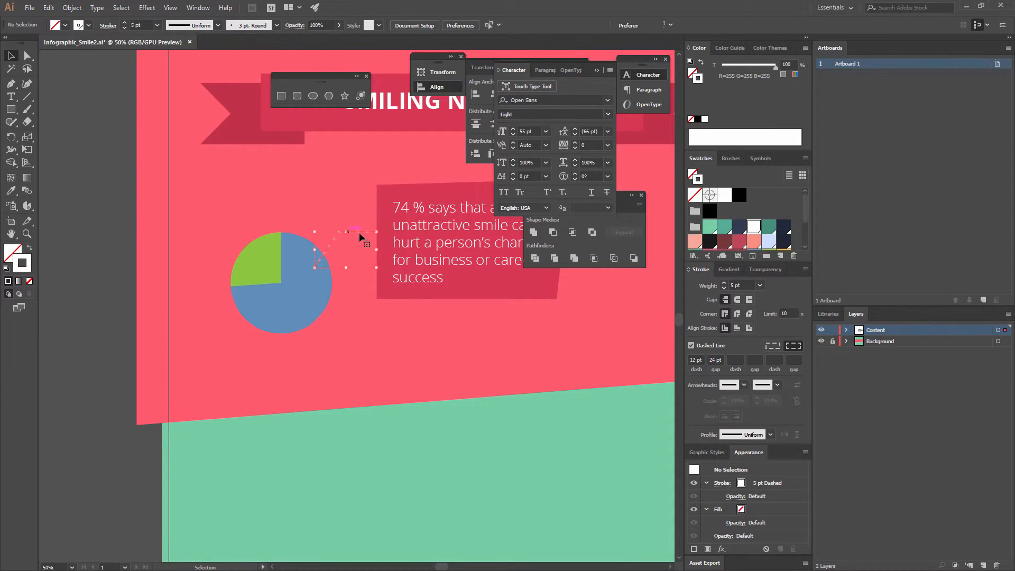
click(745, 285)
text(8)
key(Return)
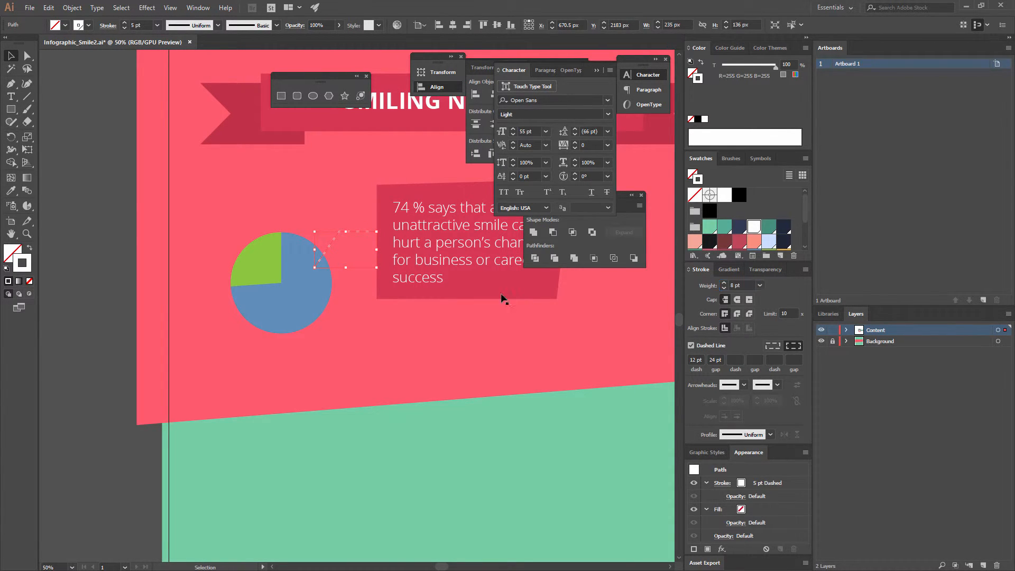
click(477, 325)
Move the connector's horizontal segment slightly down along the statement panel's left edge
drag(402, 339, 393, 344)
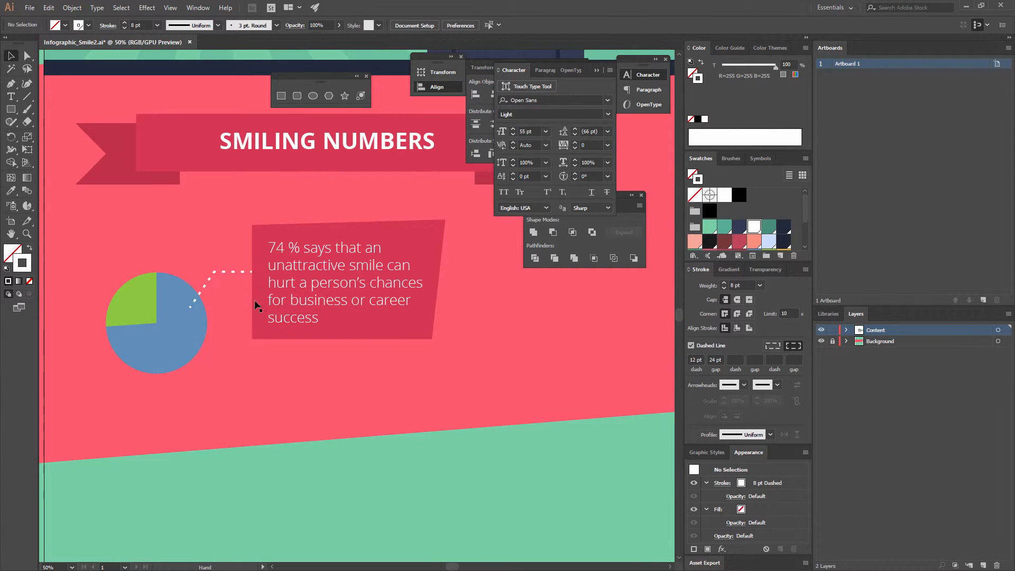
ctrl+click(252, 273)
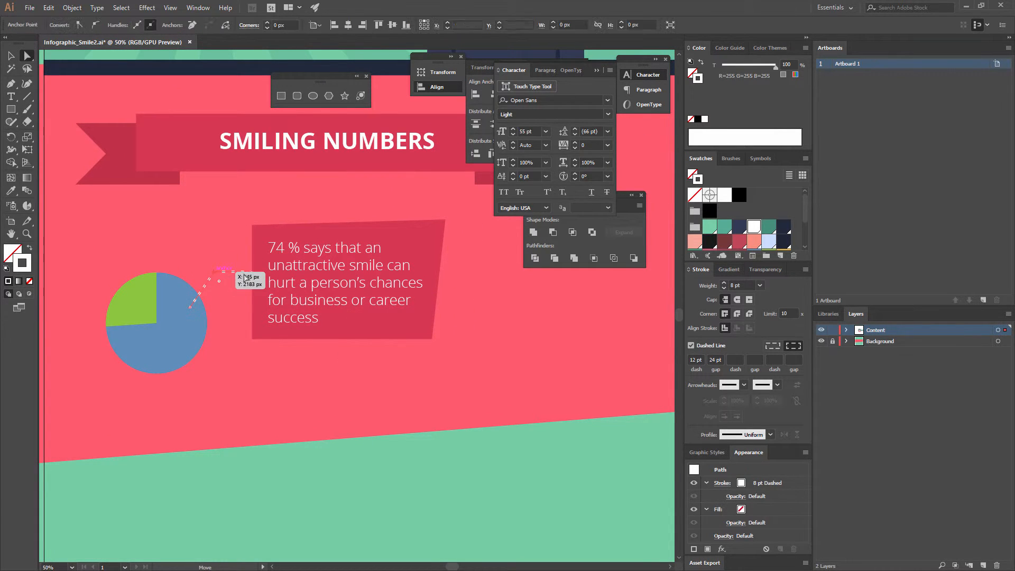
drag(252, 273, 252, 279)
click(331, 363)
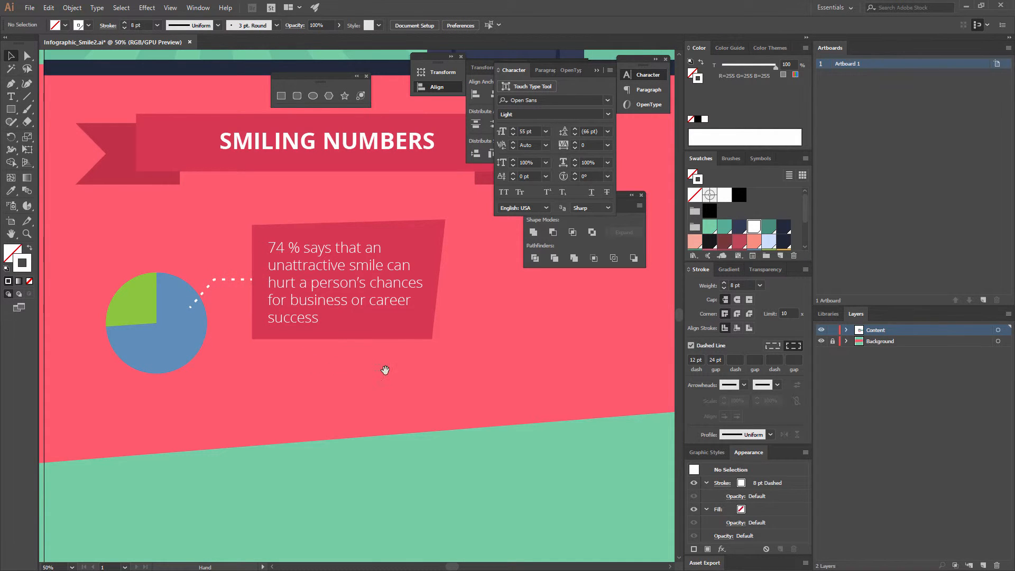
drag(384, 370, 453, 374)
key(ctrl+minus)
key(ctrl+minus)
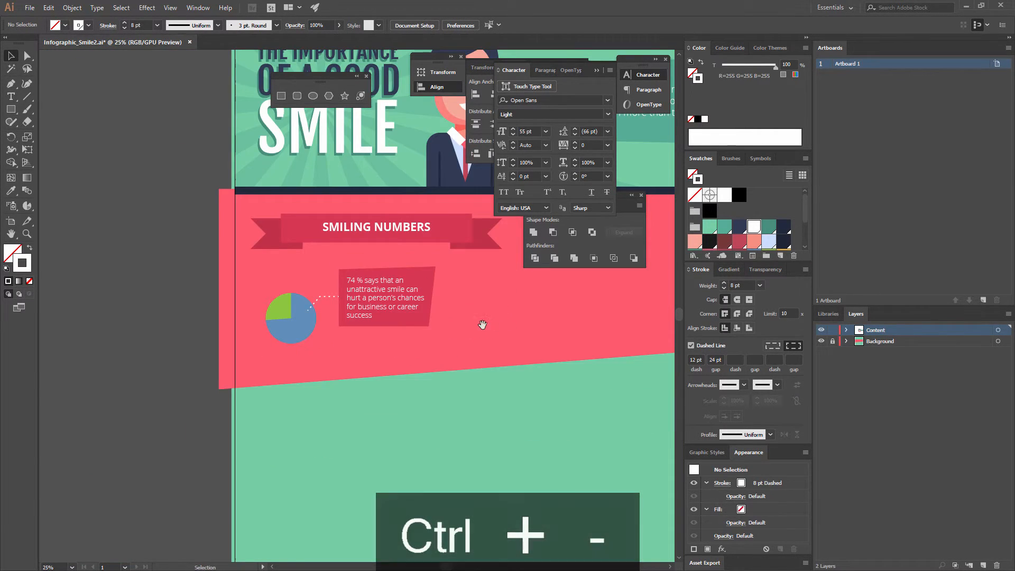
drag(482, 324, 368, 330)
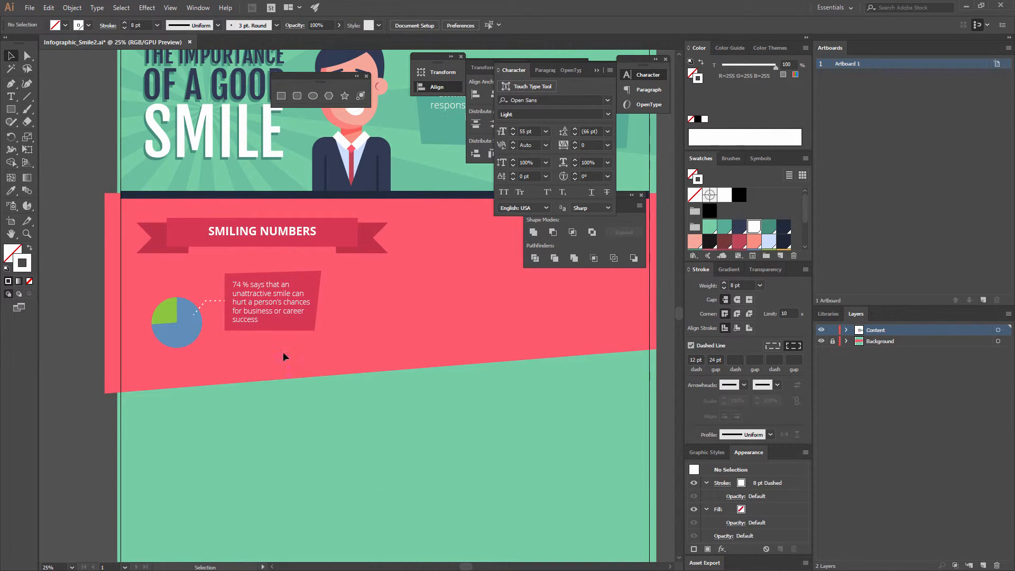
drag(458, 256, 308, 385)
drag(273, 312, 426, 272)
Set the "74 %" at the start of the statement in Bold
key(ctrl+equal)
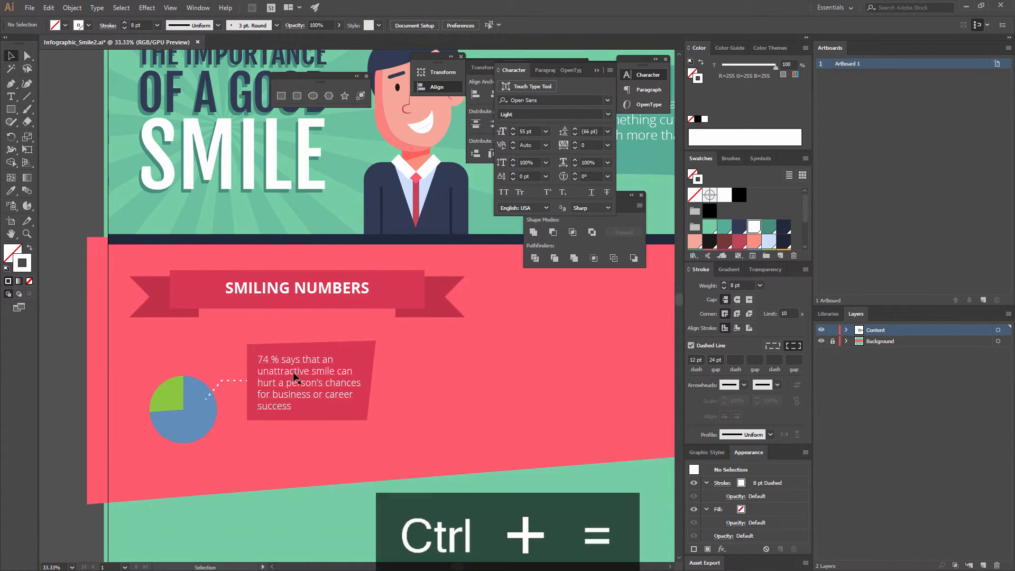
key(t)
drag(279, 359, 257, 359)
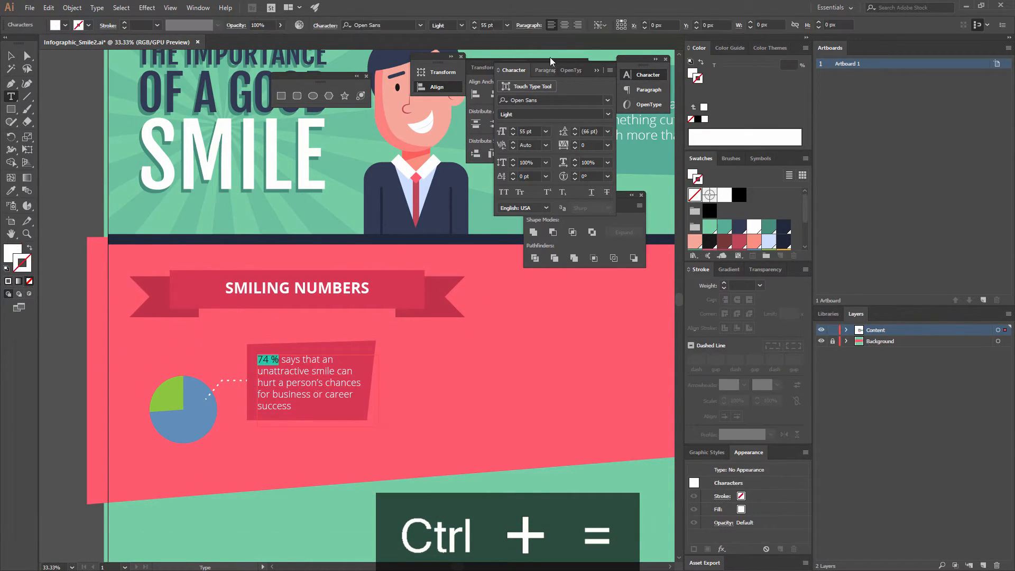
click(460, 26)
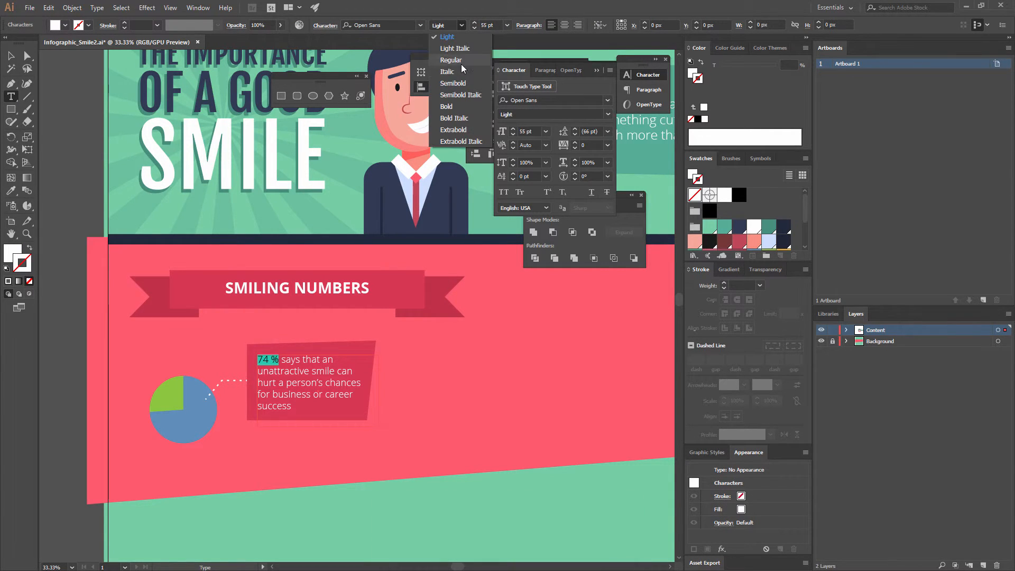
click(451, 104)
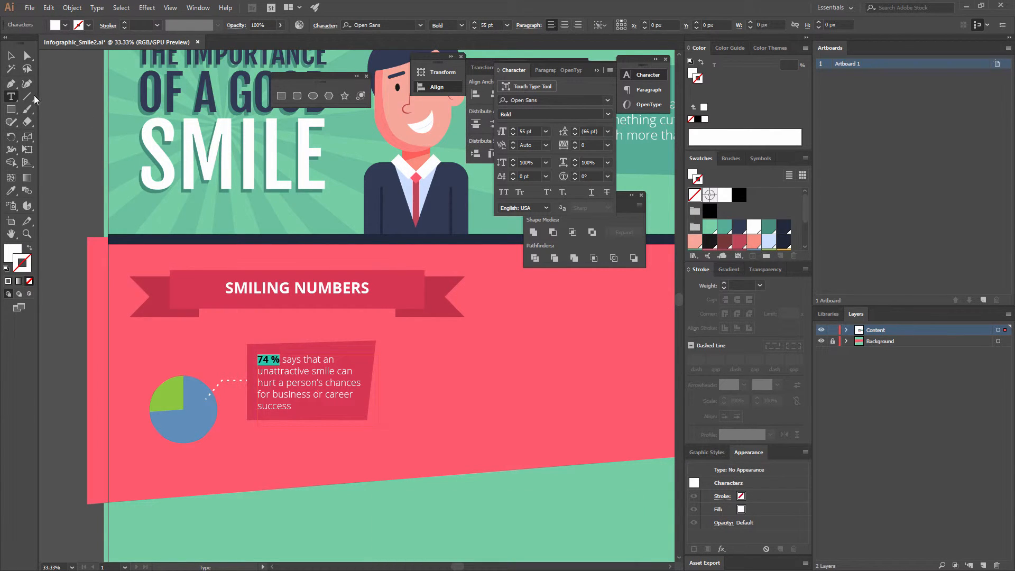
click(16, 68)
click(10, 55)
click(465, 393)
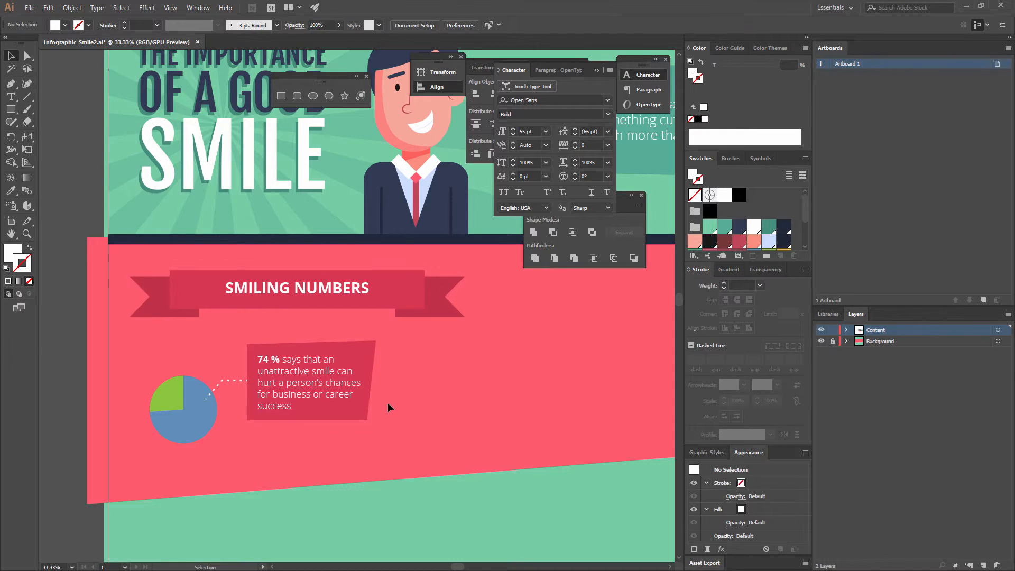
Duplicate the pie graph horizontally to the far side of the statement panel in the red section
drag(422, 391, 385, 340)
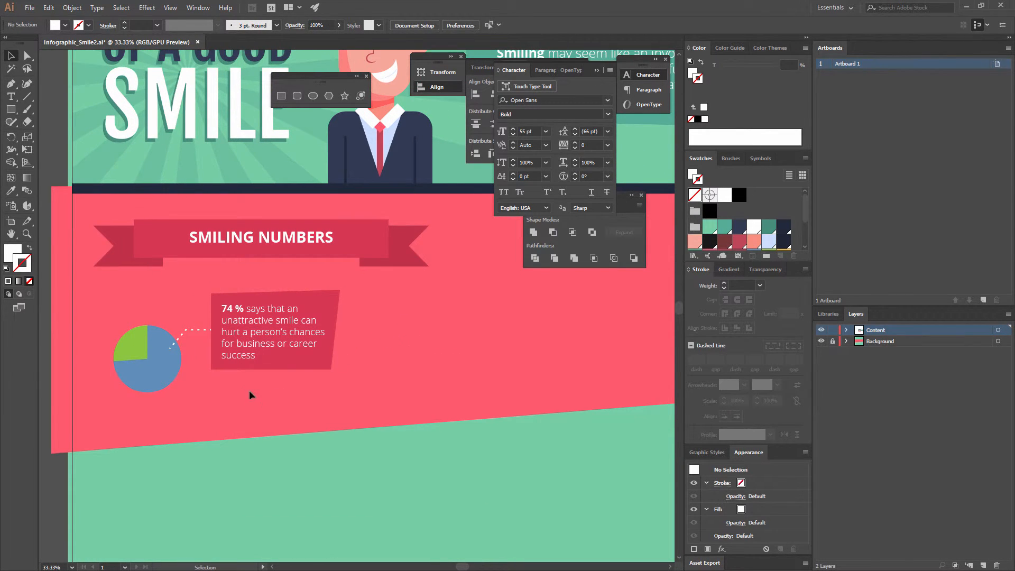
click(165, 361)
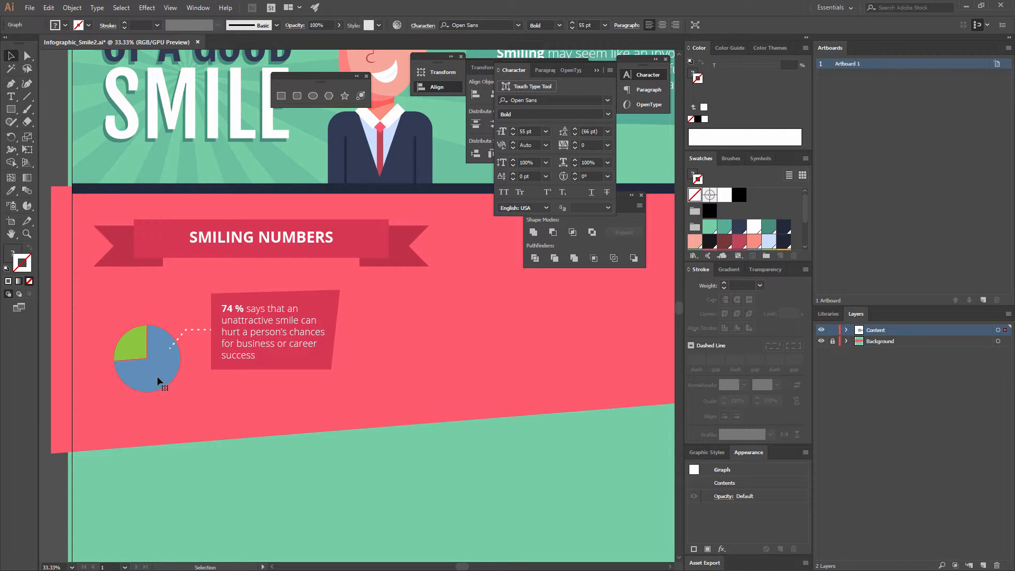
drag(151, 365, 542, 355)
click(476, 315)
drag(451, 321, 344, 312)
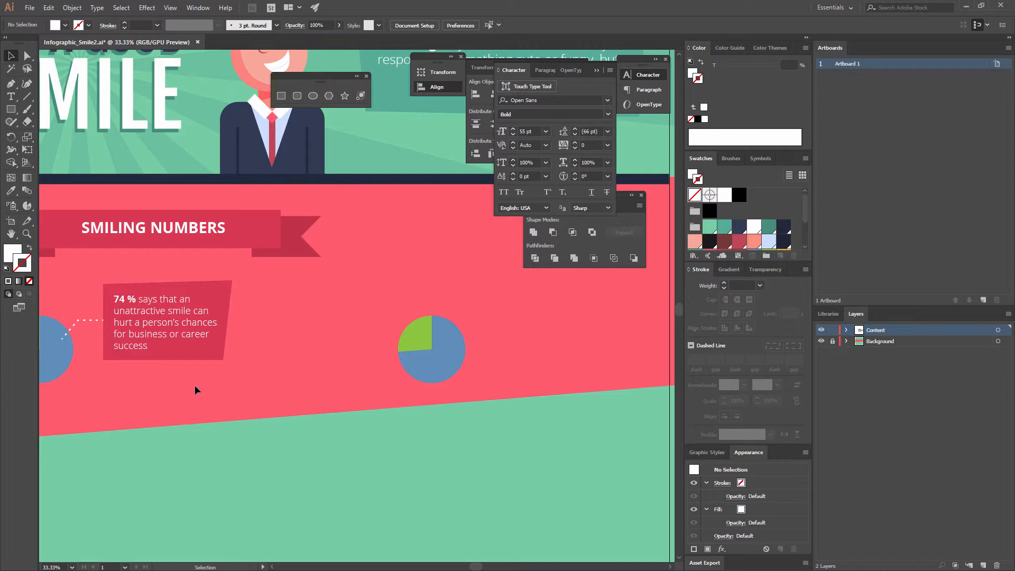
Make a vertically reflected copy of the statement panel together with its dashed connector
click(173, 362)
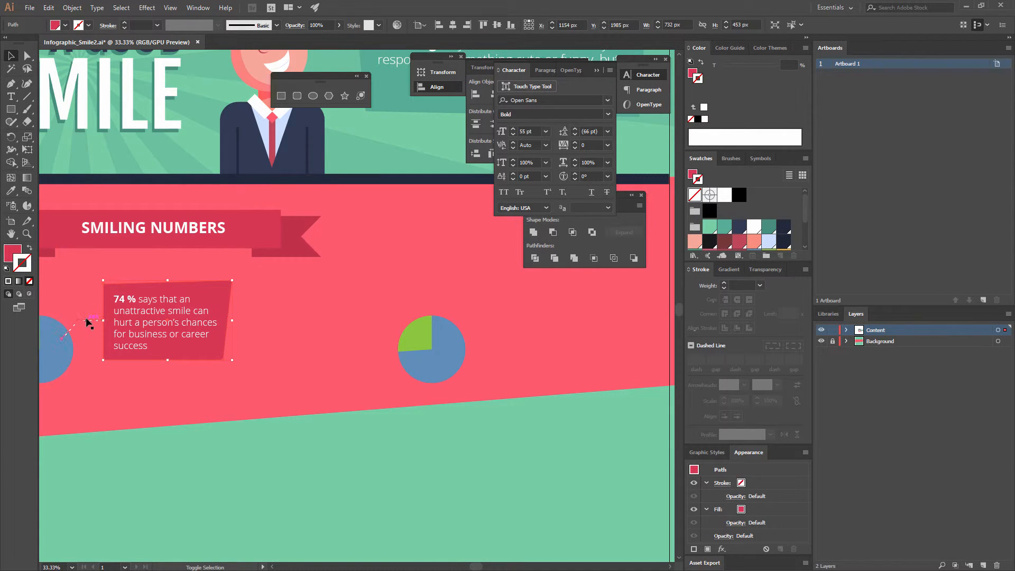
shift+click(88, 323)
right_click(210, 311)
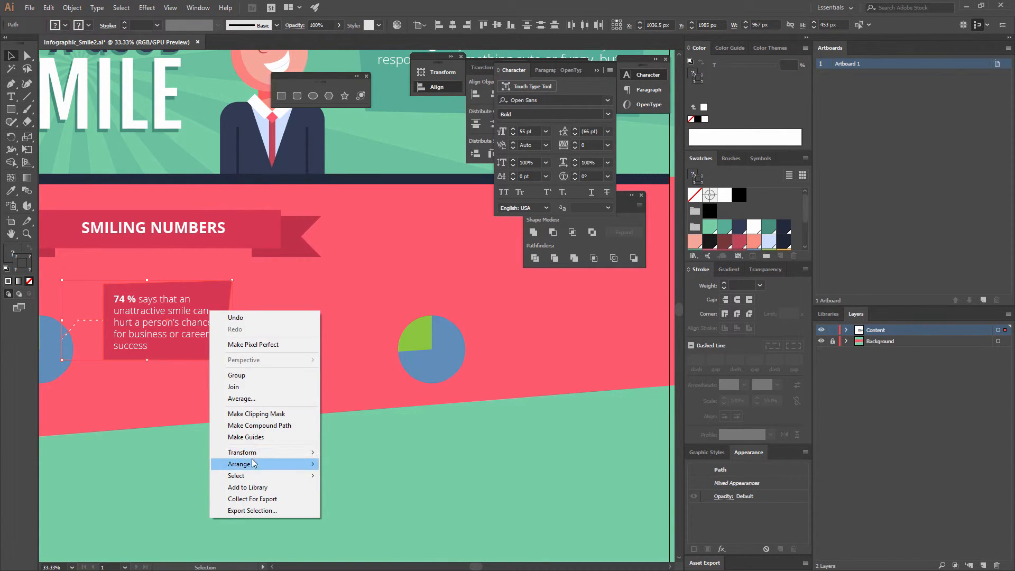
mouse_move(249, 453)
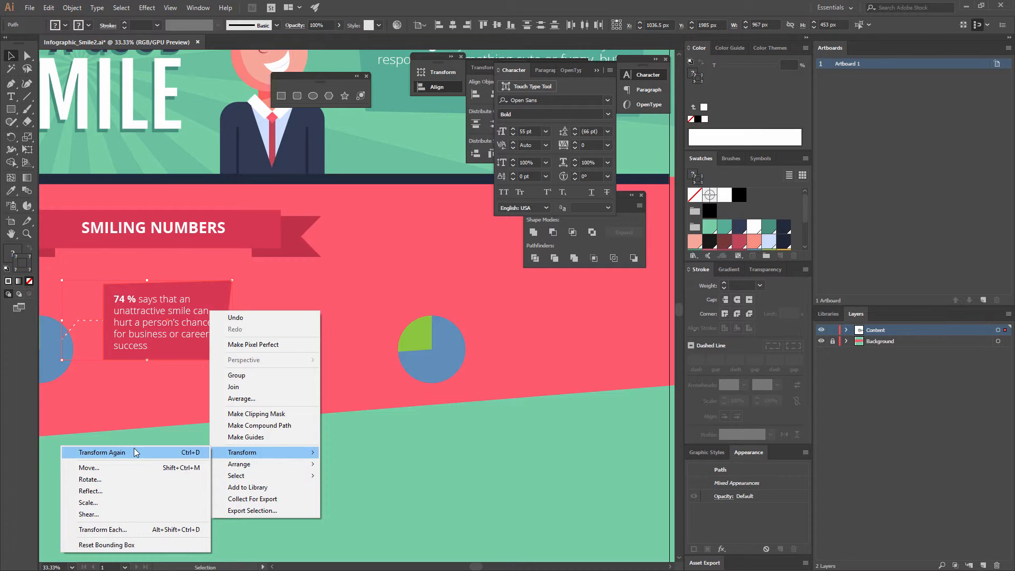
click(111, 487)
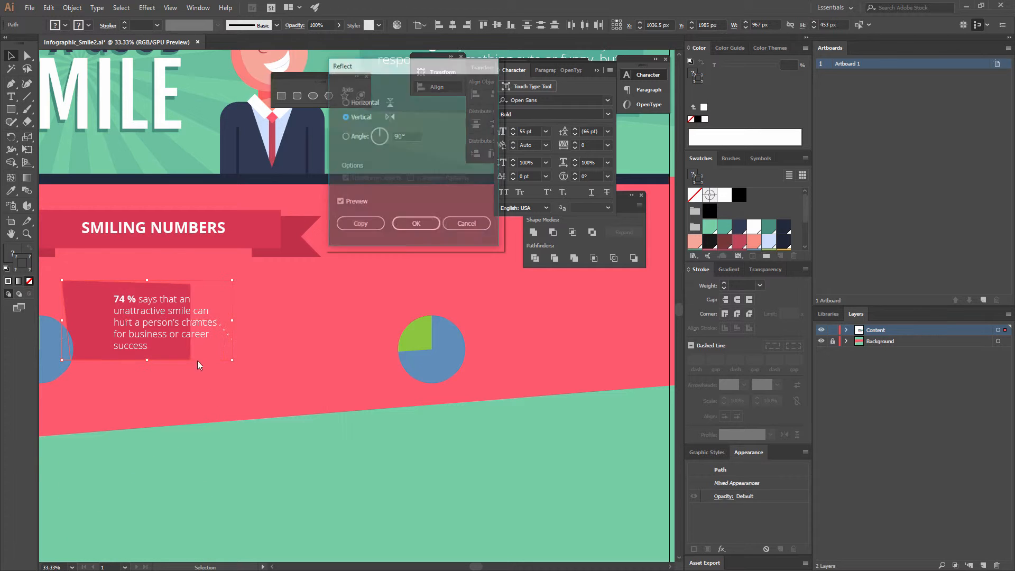
click(360, 223)
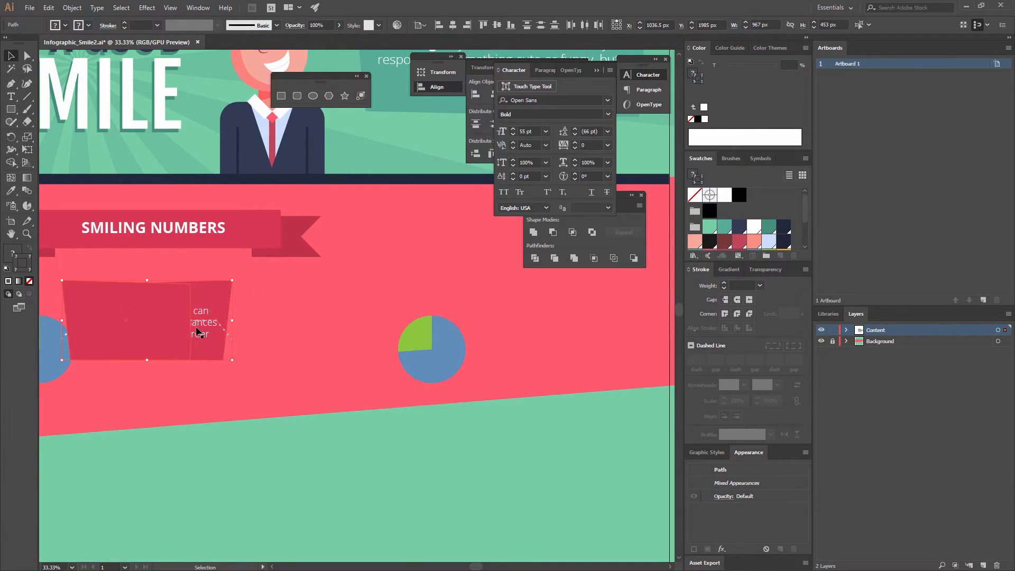
Place the mirrored panel and connector between the original panel and the second pie graph, with the connector ending on that pie
drag(121, 316, 303, 312)
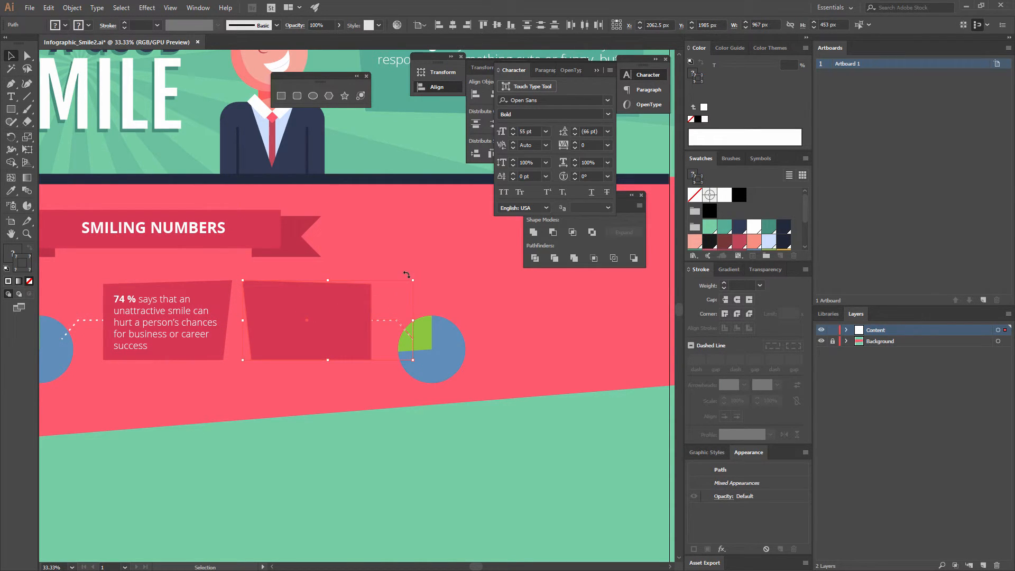
key(Right)
key(Right)
key(Right)
key(Right)
drag(329, 320, 337, 319)
click(404, 281)
drag(452, 310, 512, 322)
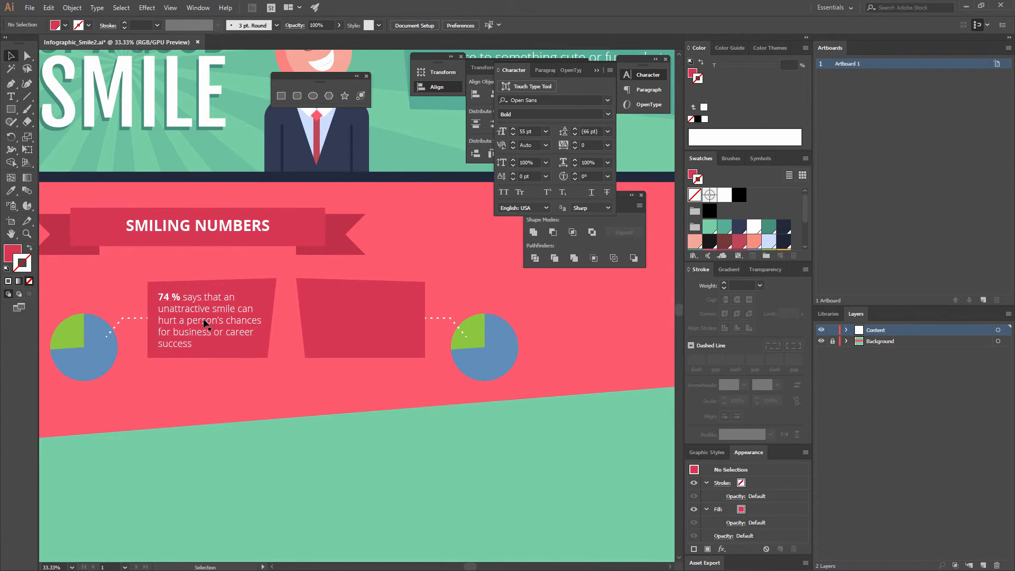
Shift the mirrored panel, its connector and the second pie graph slightly left, closer to the original panel
click(209, 317)
click(442, 303)
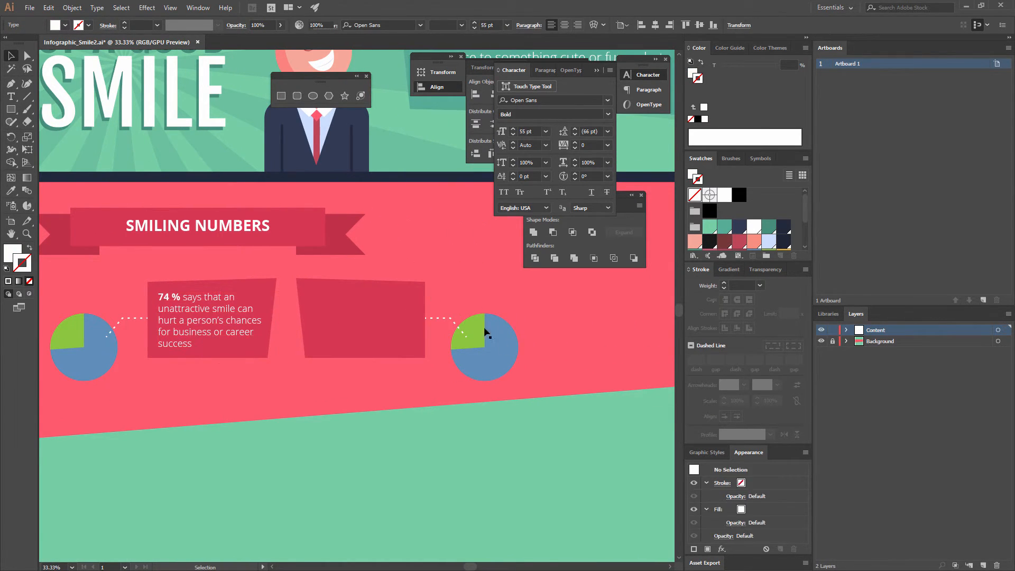
click(413, 323)
shift+click(455, 322)
drag(449, 318, 441, 319)
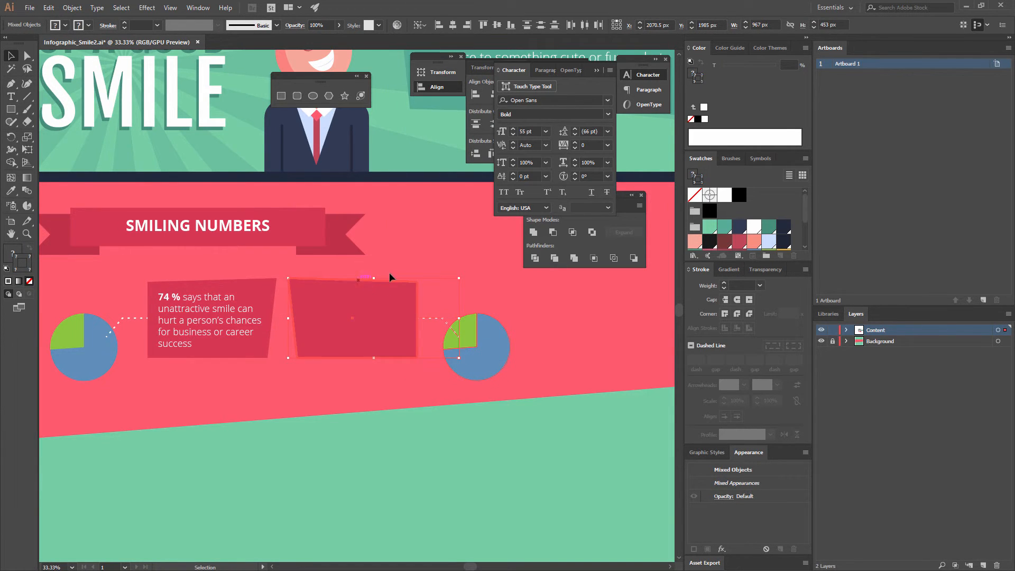
Duplicate the "74 %" statement text onto the mirrored panel and send that panel backward so it sits behind the text
scroll(462, 269, left, 3)
click(280, 323)
drag(280, 323, 420, 318)
click(474, 265)
click(471, 297)
right_click(473, 299)
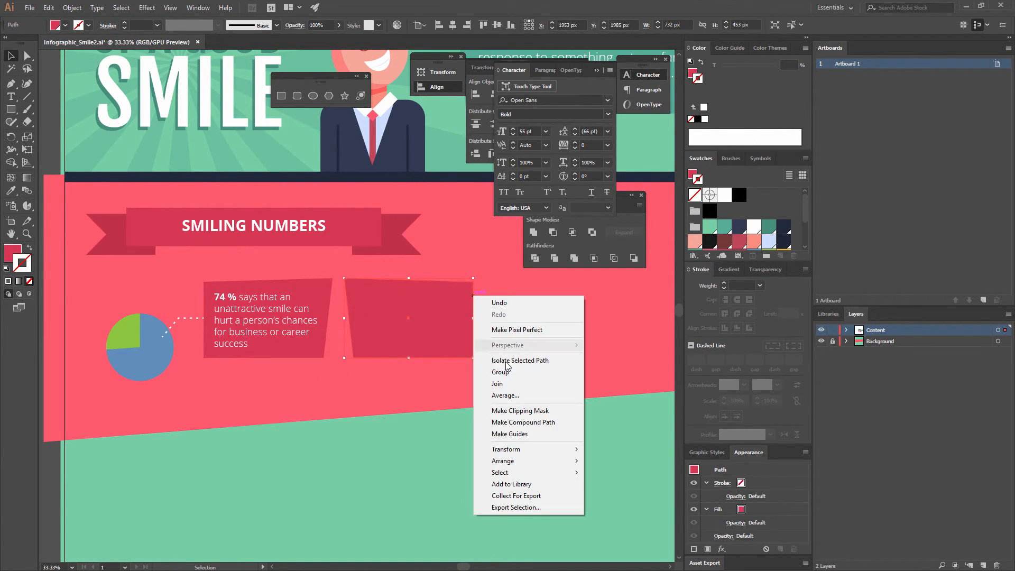
mouse_move(503, 460)
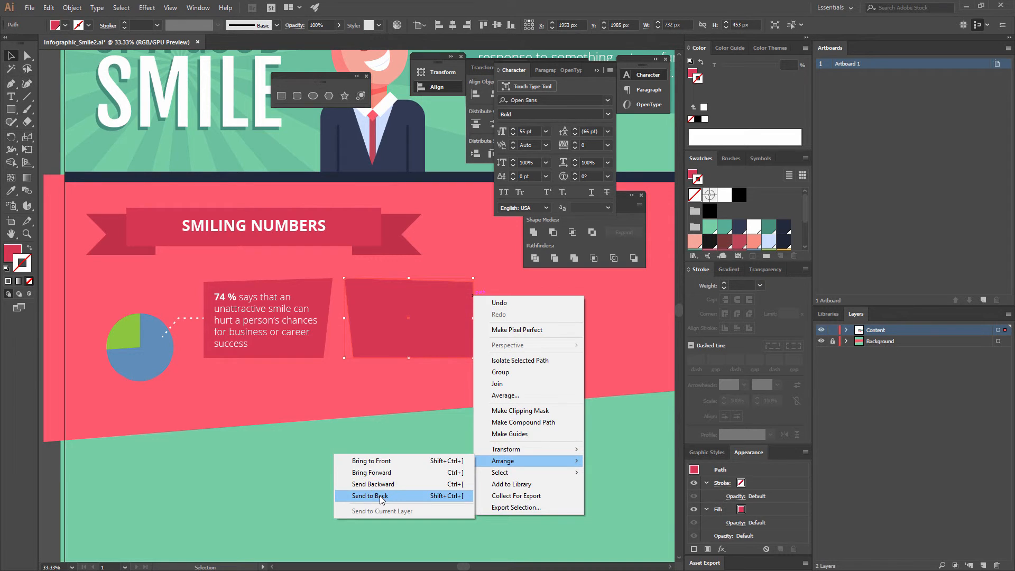
click(394, 486)
click(455, 437)
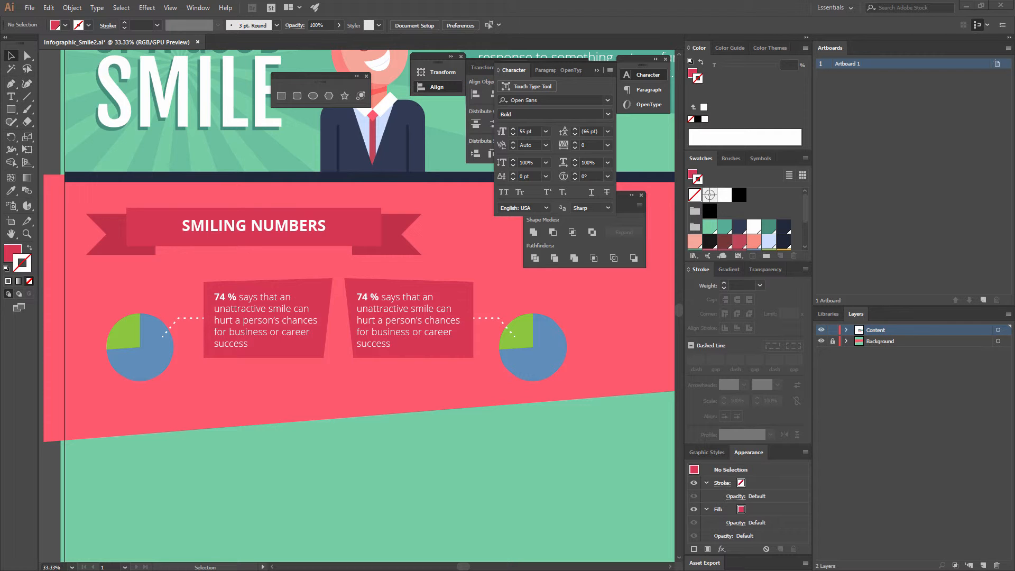
Replace the duplicated statement with the copied text "63% Percentage of people who say they look best in photos when they are showing their teeth"
key(ctrl+c)
triple_click(407, 337)
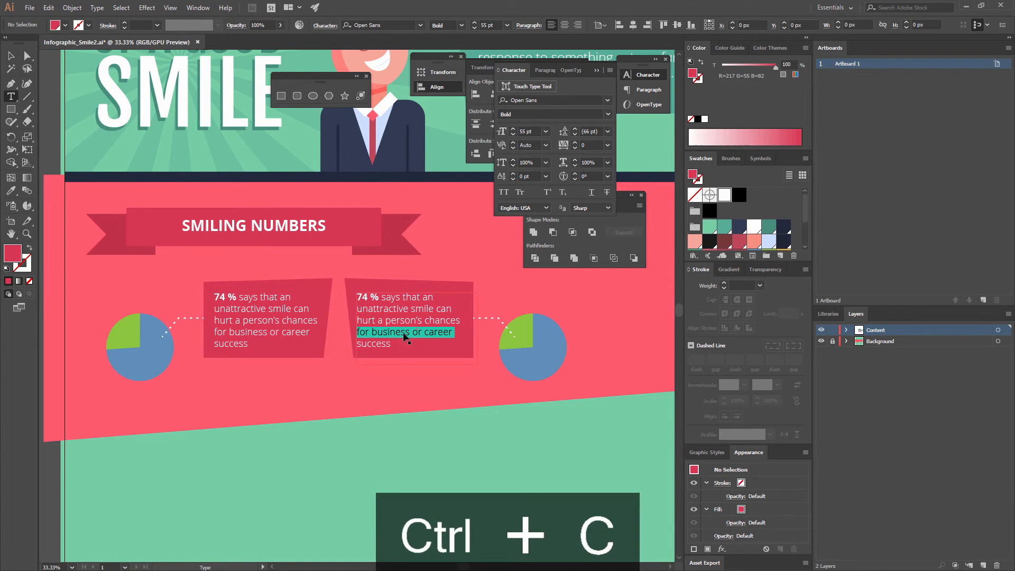
triple_click(391, 343)
key(ctrl+v)
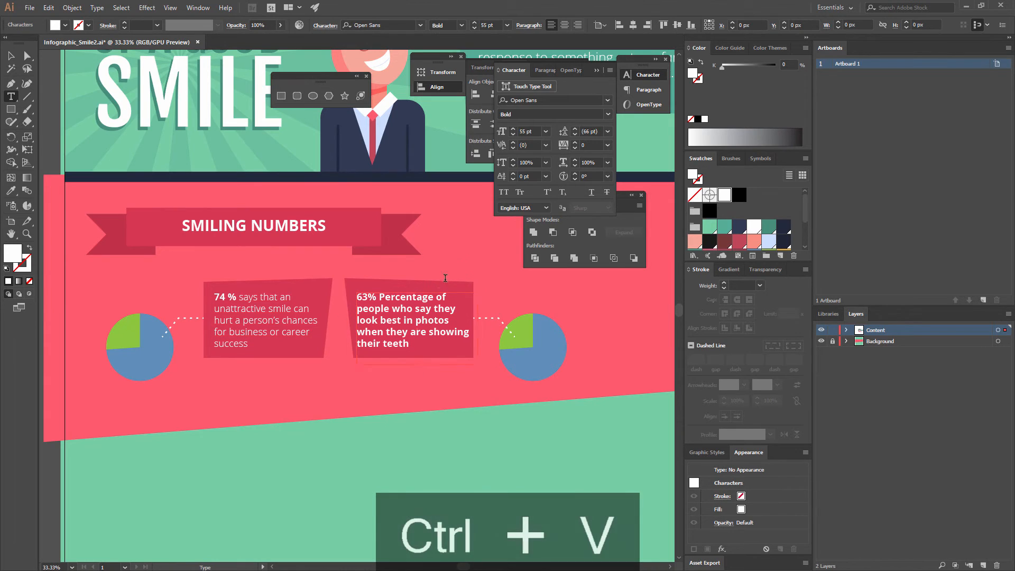
Match the whole "63%" statement to the light text style of the first statement with the Eyedropper
drag(407, 344, 349, 300)
key(i)
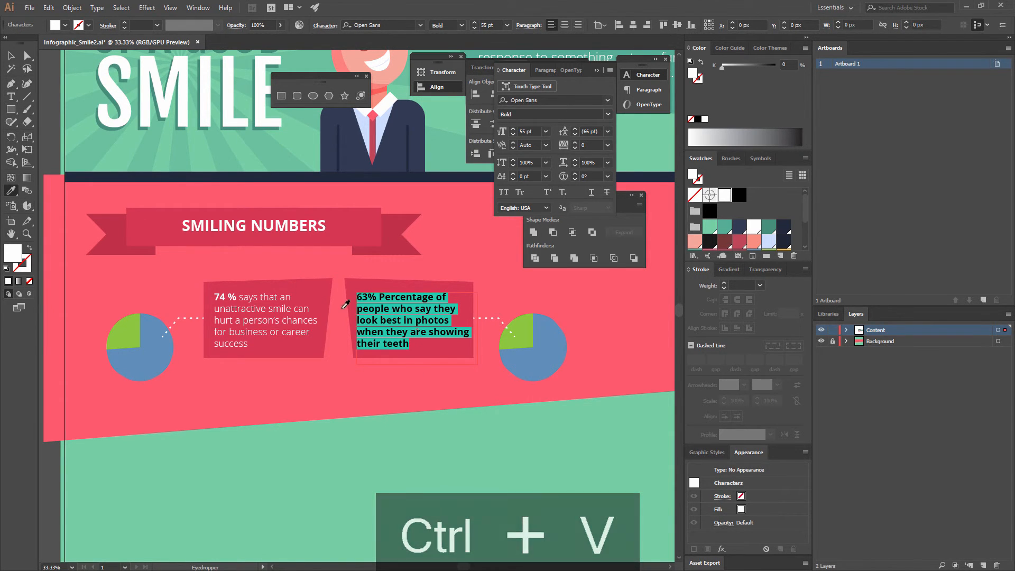
click(301, 309)
click(10, 55)
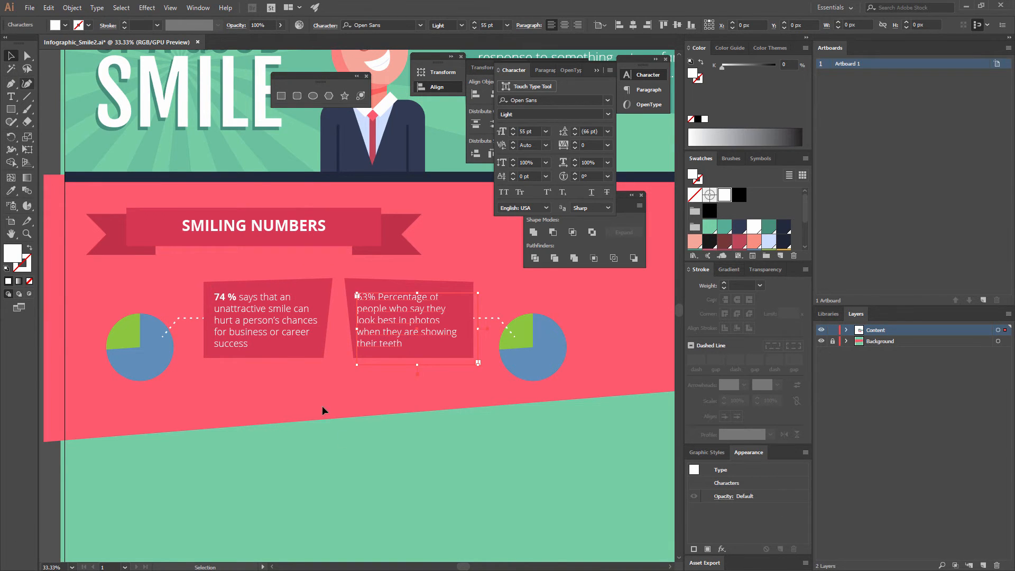
click(446, 395)
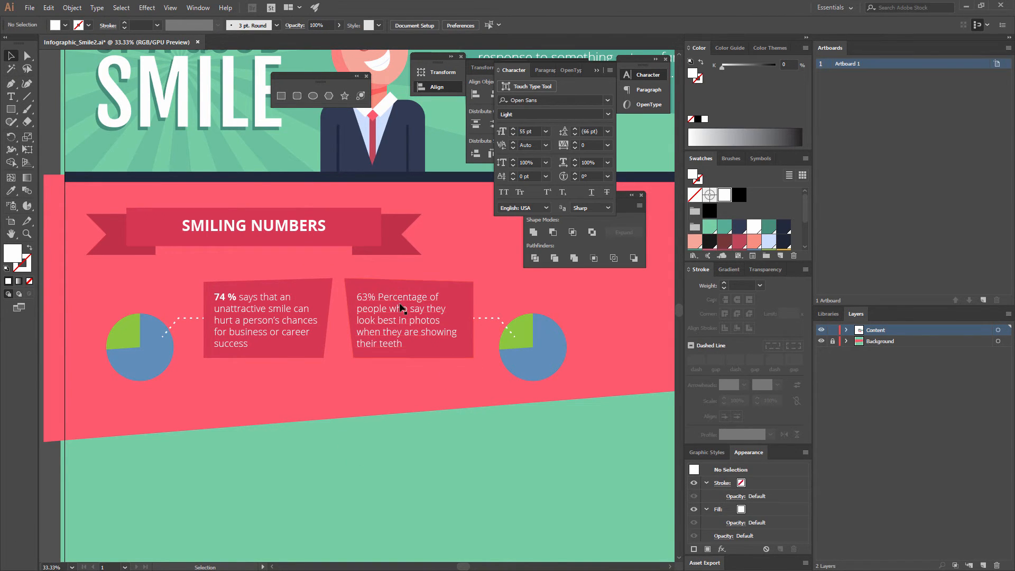
Set the "63%" at the start of the second statement in Bold
key(t)
double_click(374, 296)
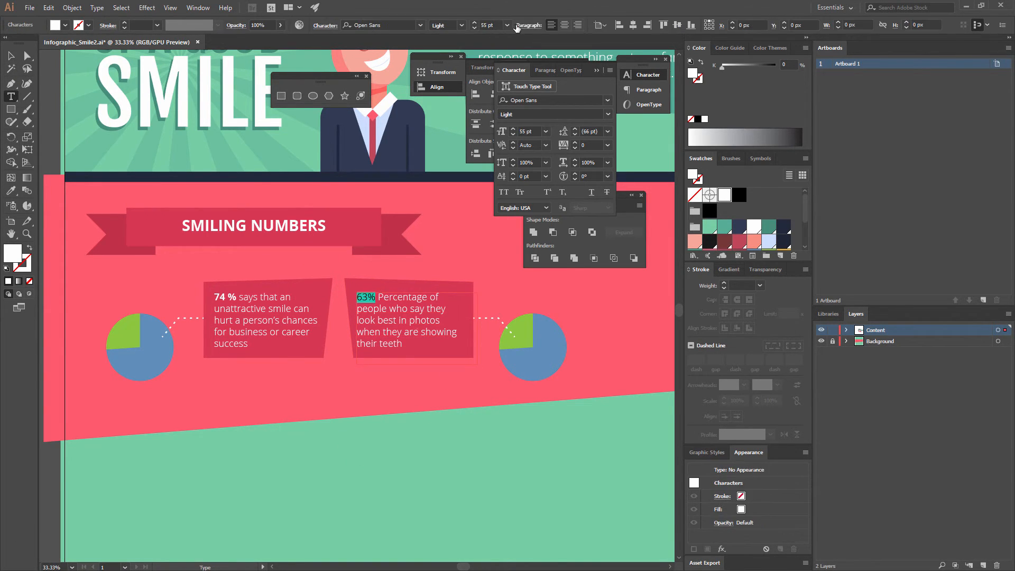
click(461, 25)
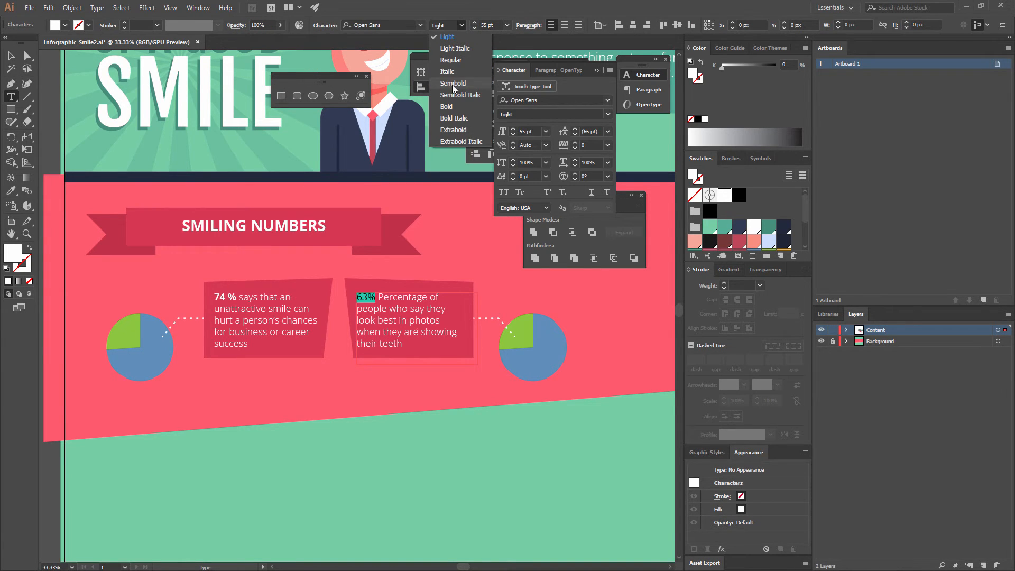
click(447, 108)
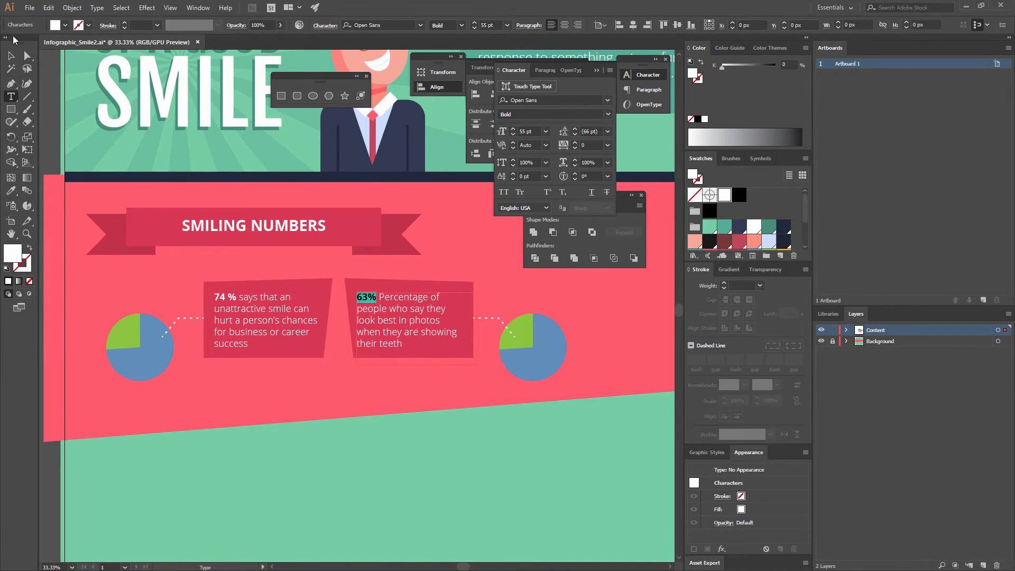
click(10, 55)
click(474, 248)
scroll(473, 248, left, 2)
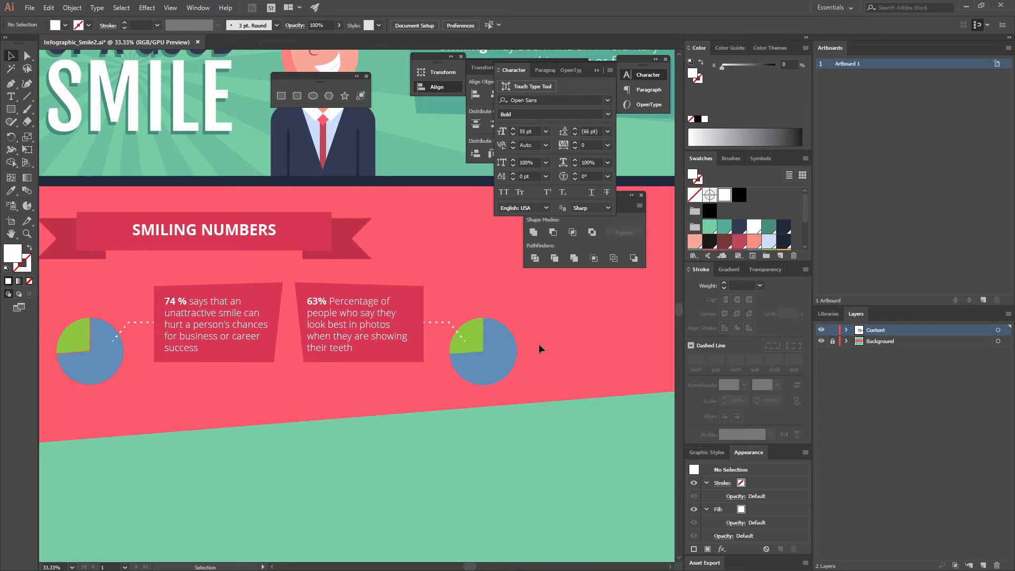
Open the second pie graph's data and move the data window clear of the graphs
click(486, 346)
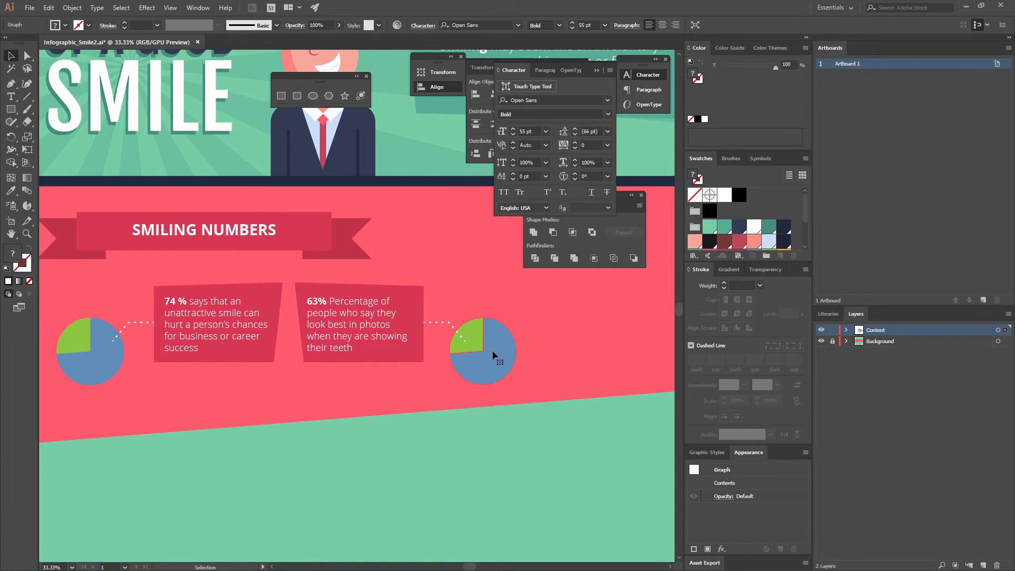
right_click(486, 345)
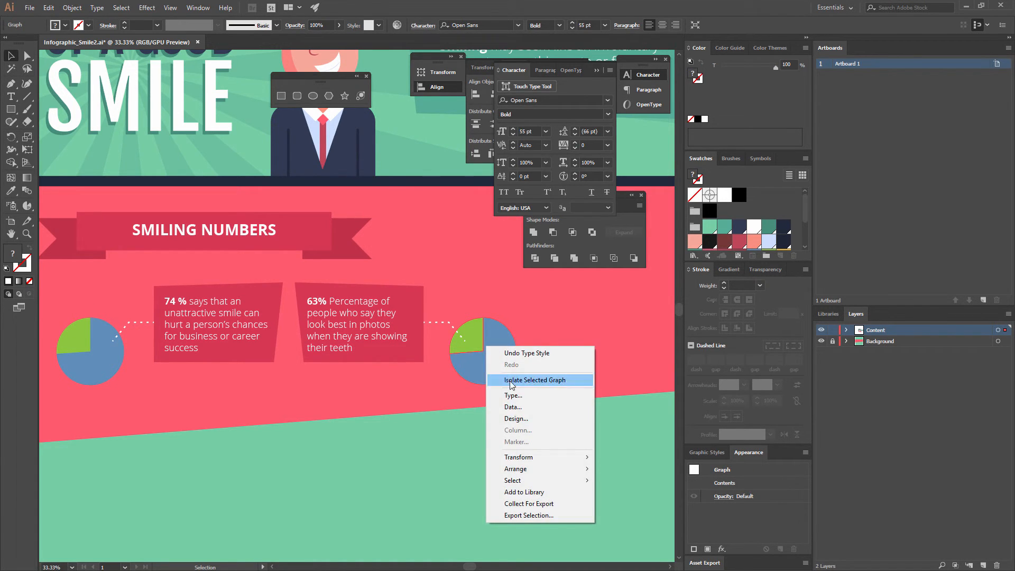
click(516, 408)
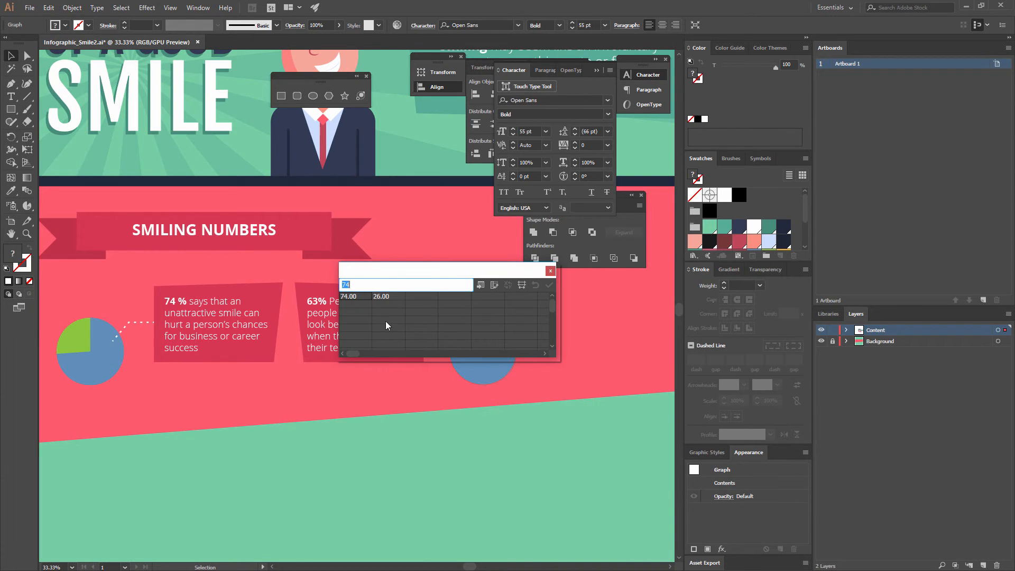
drag(445, 275, 314, 196)
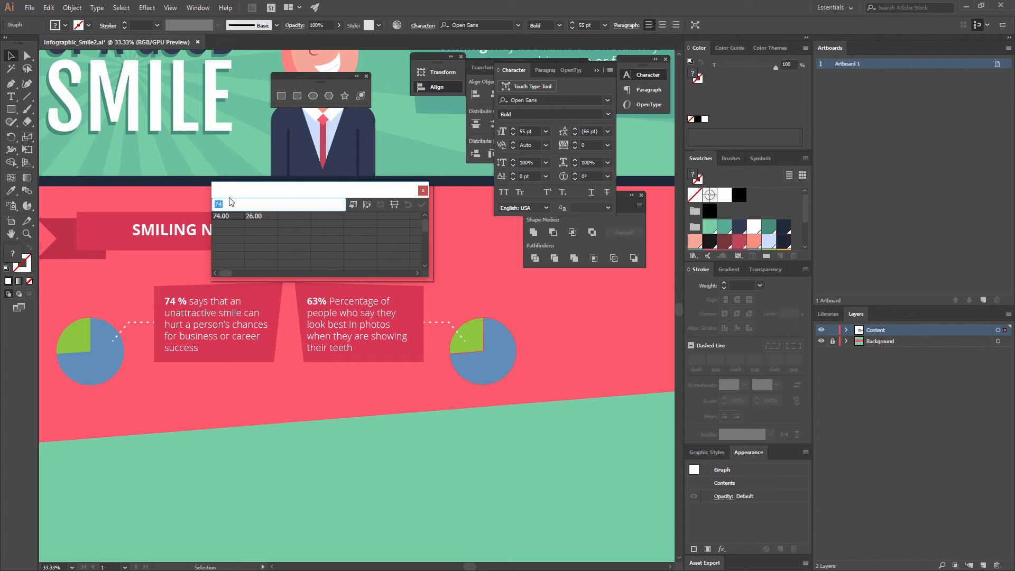
Set the second pie graph's data values to 63 and 37 and apply them
text(63)
click(256, 216)
text(37)
click(420, 204)
Set the second pie graph's data values to 37 and 63, apply them and close the data window
click(228, 215)
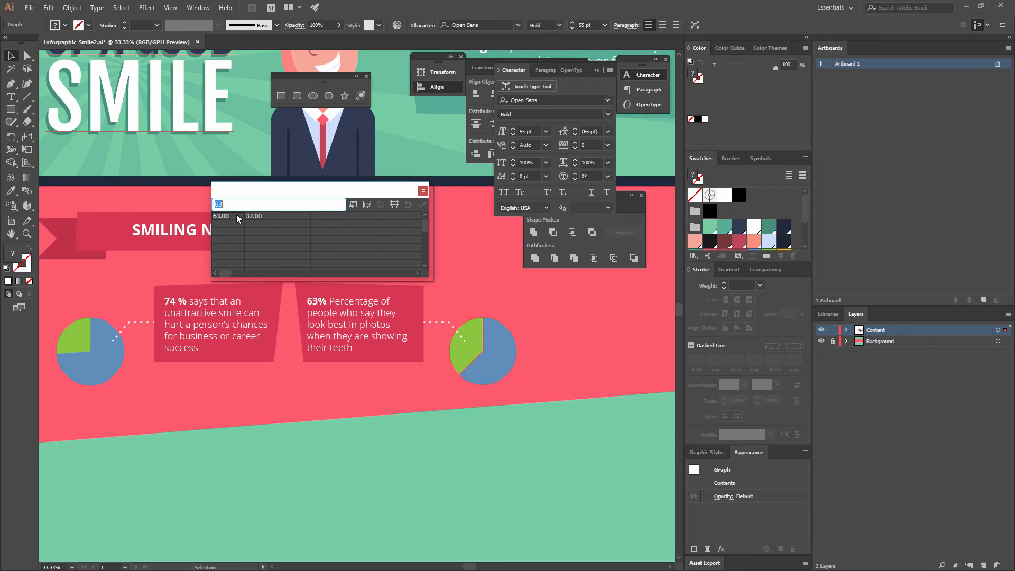
text(37)
click(256, 216)
text(6)
key(Return)
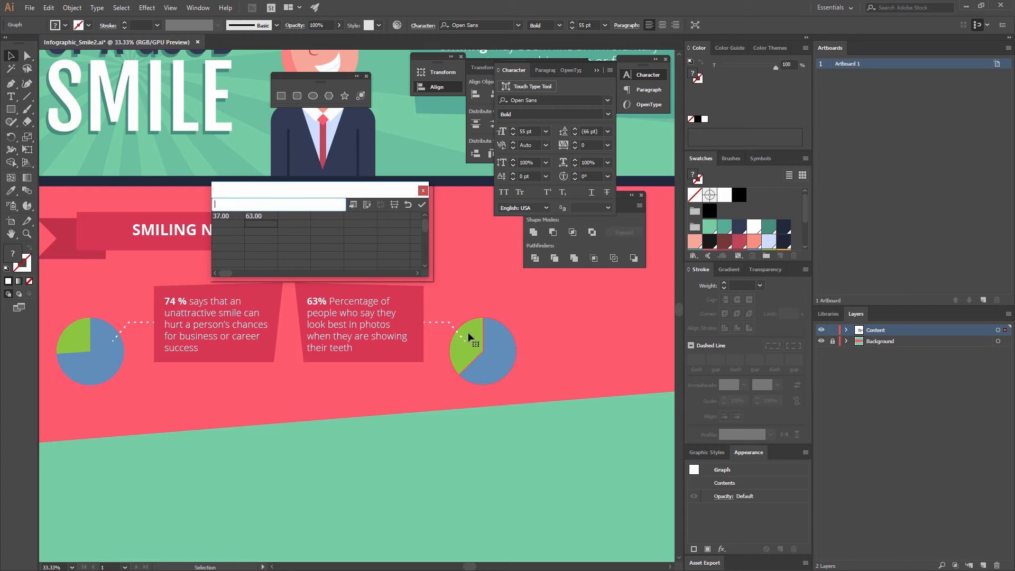
click(423, 205)
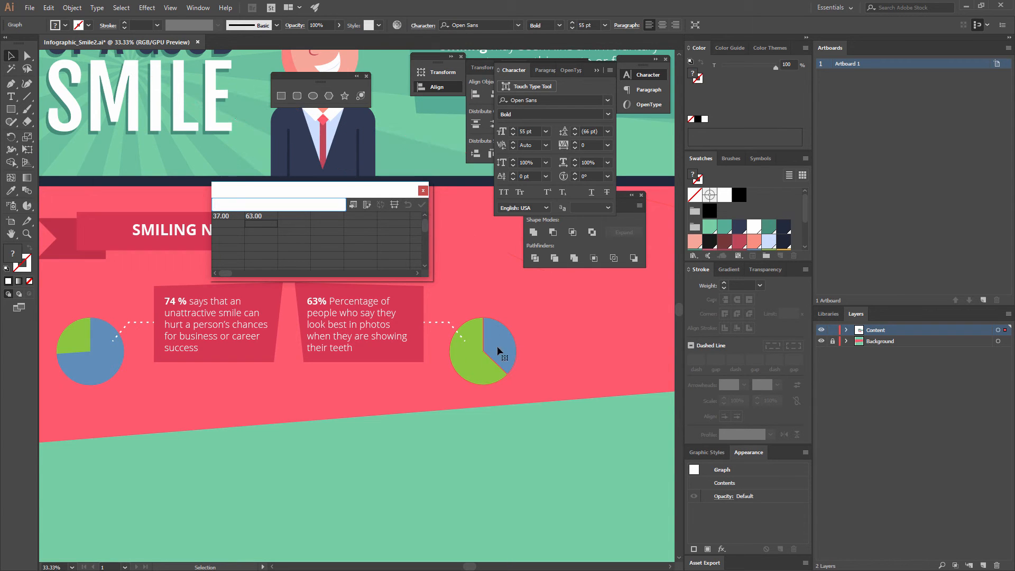
click(423, 191)
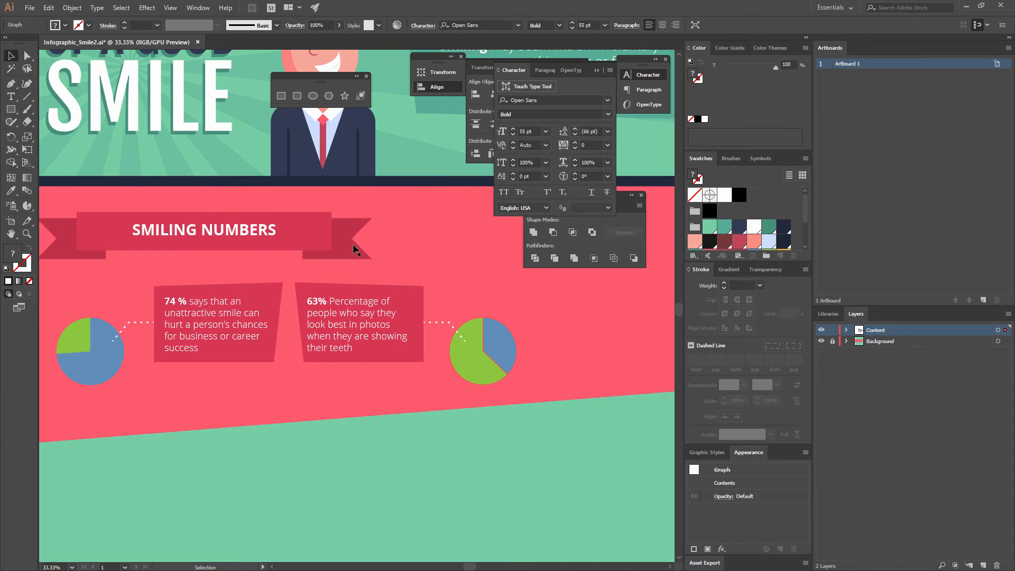
click(427, 290)
Move both pie graphs, connectors and statement panels together slightly left and down within the red section
key(ctrl+minus)
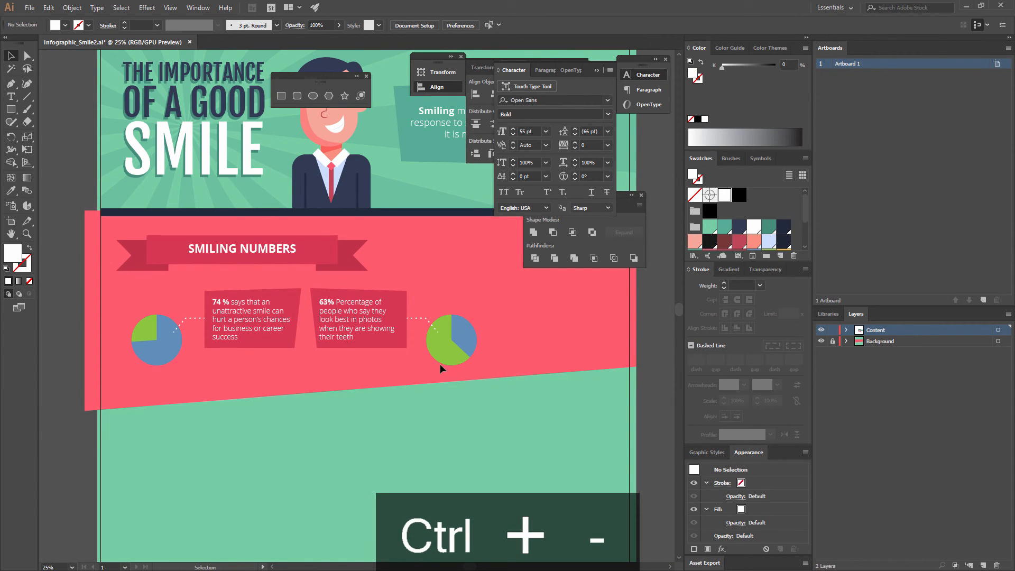
drag(104, 280, 448, 362)
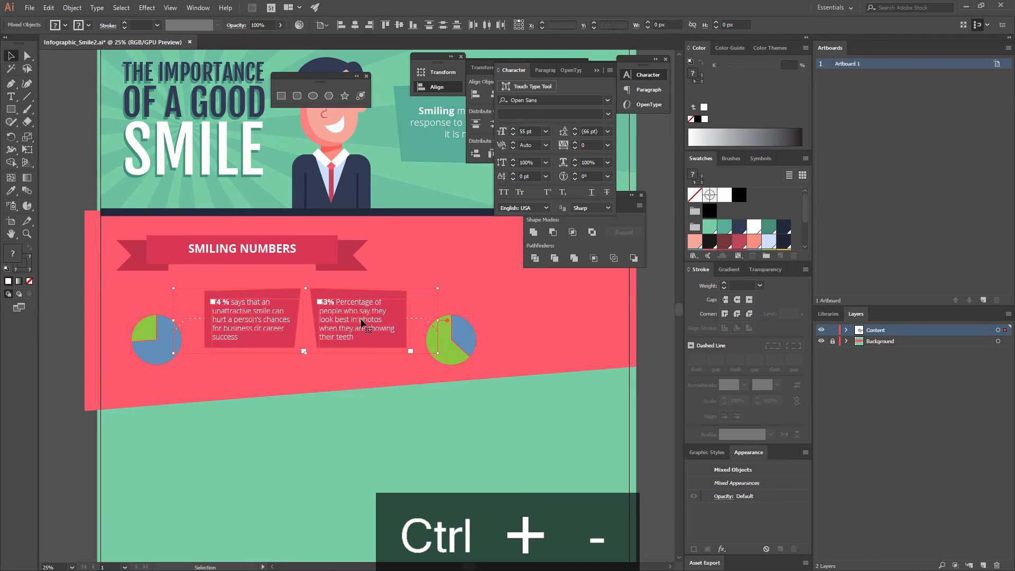
drag(357, 314, 342, 319)
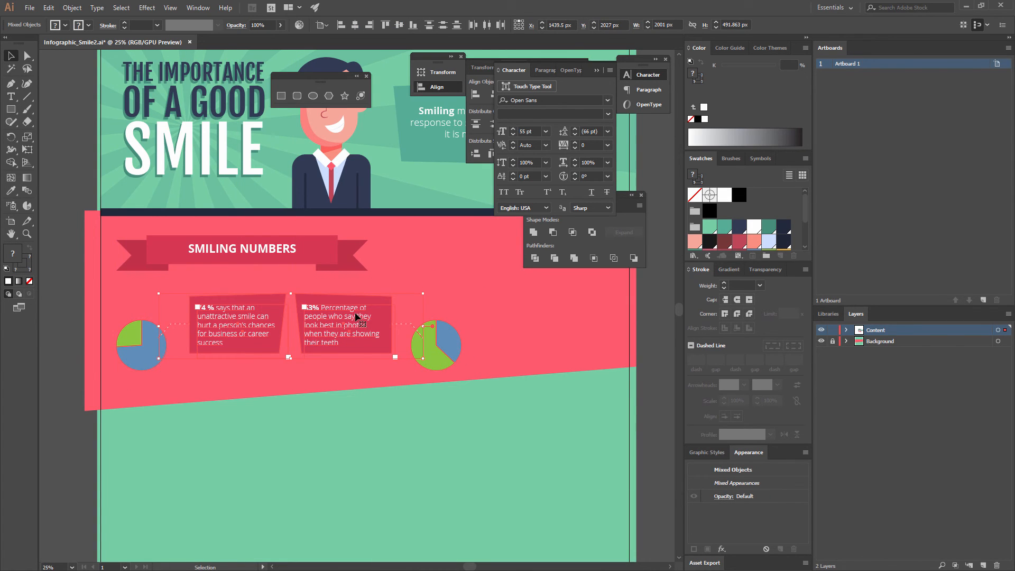
Group both pie graphs, their dotted connectors and the two statement panels together
key(ctrl+g)
key(ctrl+g)
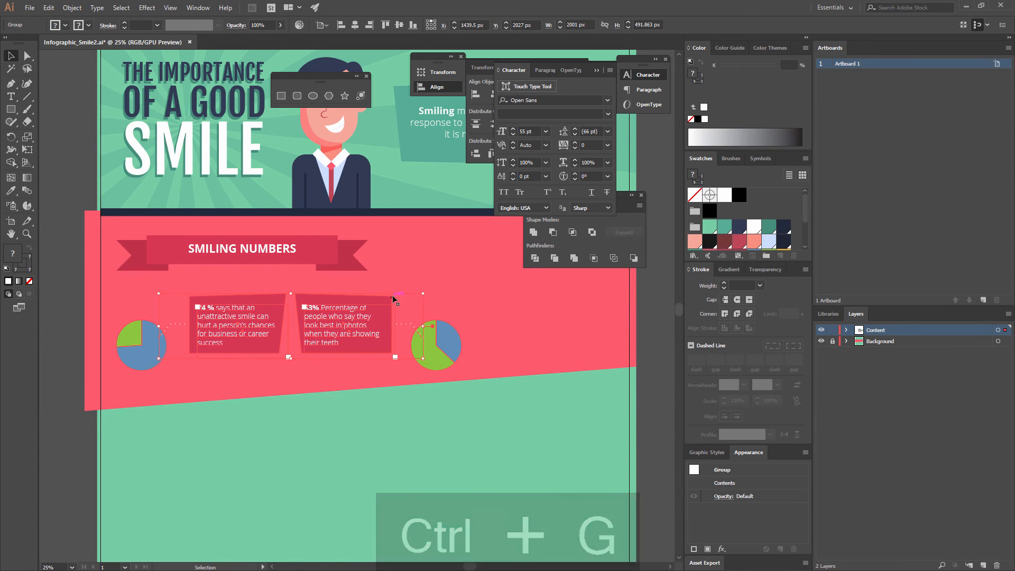
click(422, 260)
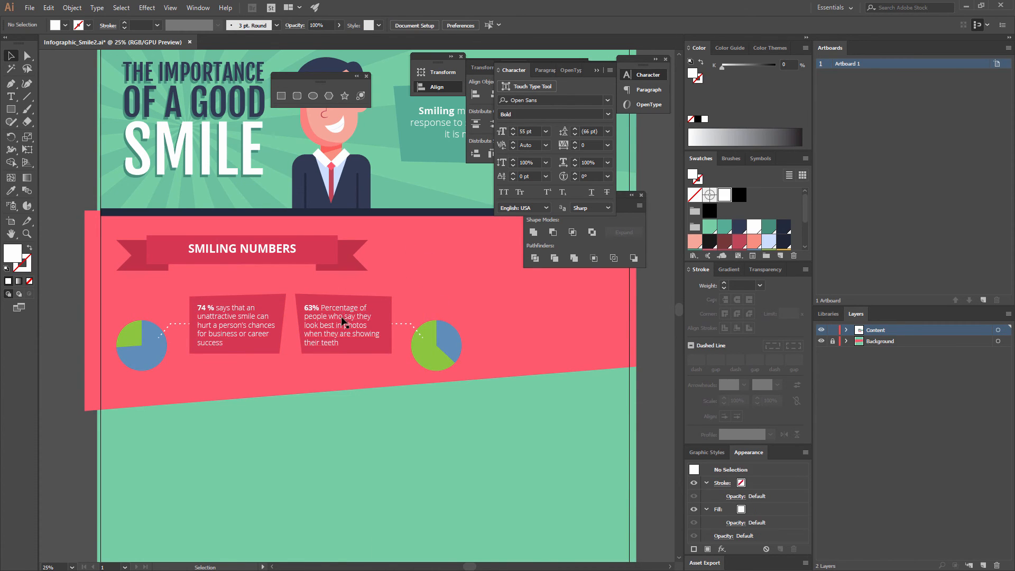
Adjust the position of the grouped pie graphs and statement panels, placing them slightly higher and further left beneath the ribbon heading
drag(340, 320, 340, 322)
click(447, 310)
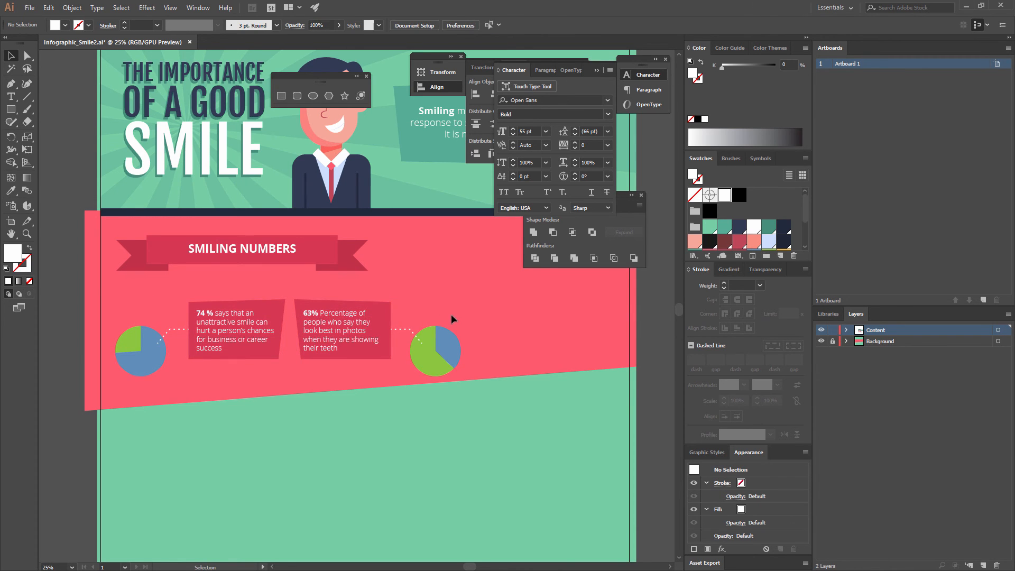
drag(451, 314, 421, 318)
drag(317, 329, 314, 319)
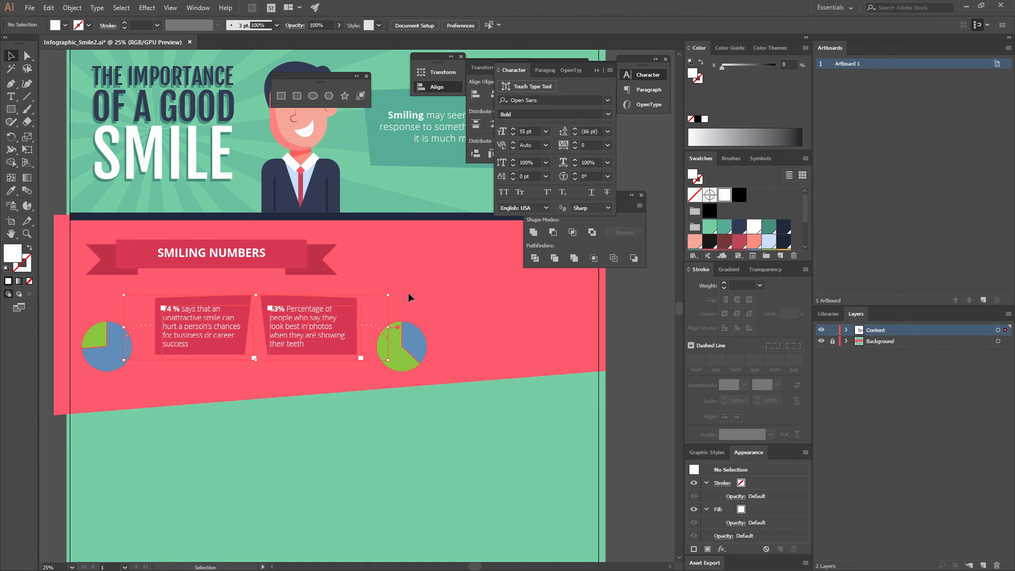
click(409, 292)
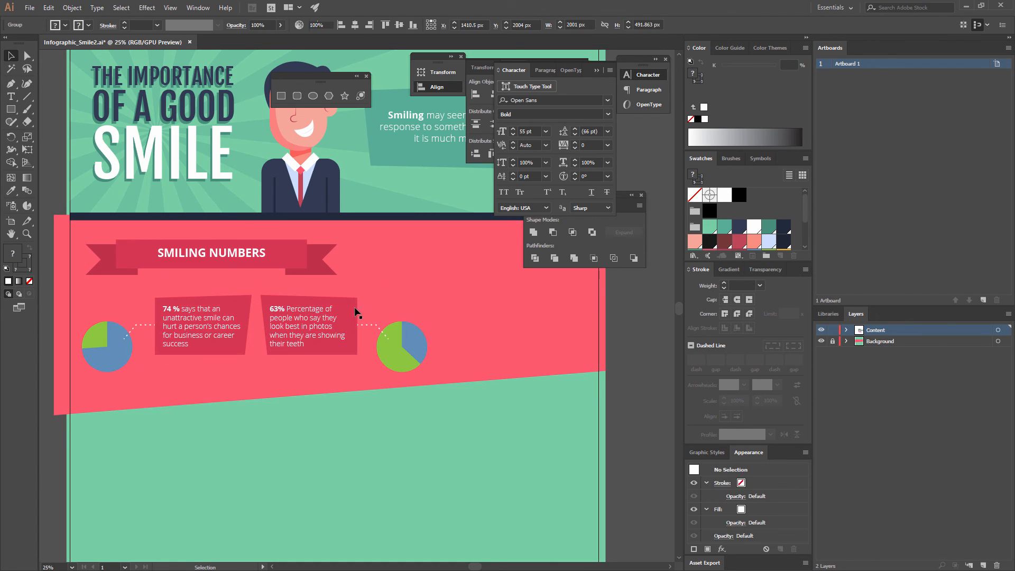
Recolor the larger slice of the 63% pie graph with the mint green swatch (R=118 G=207 B=164)
key(a)
click(398, 362)
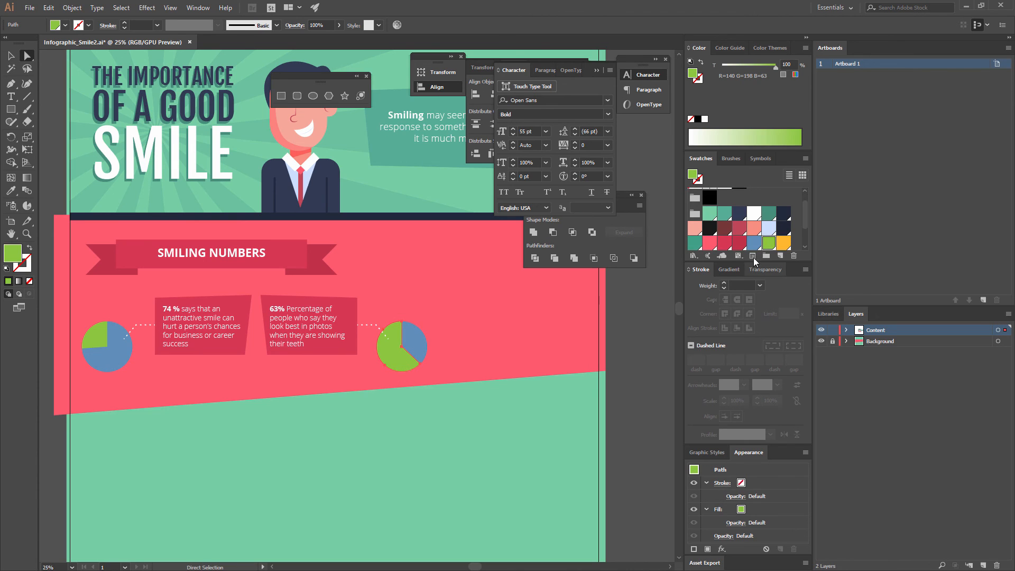
scroll(746, 216, down, 2)
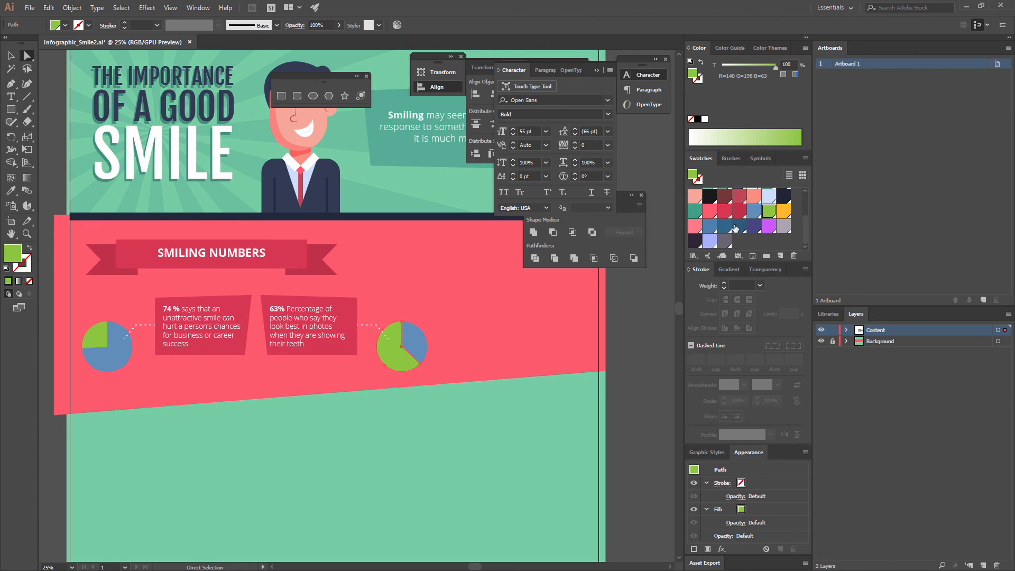
scroll(706, 214, up, 2)
click(706, 214)
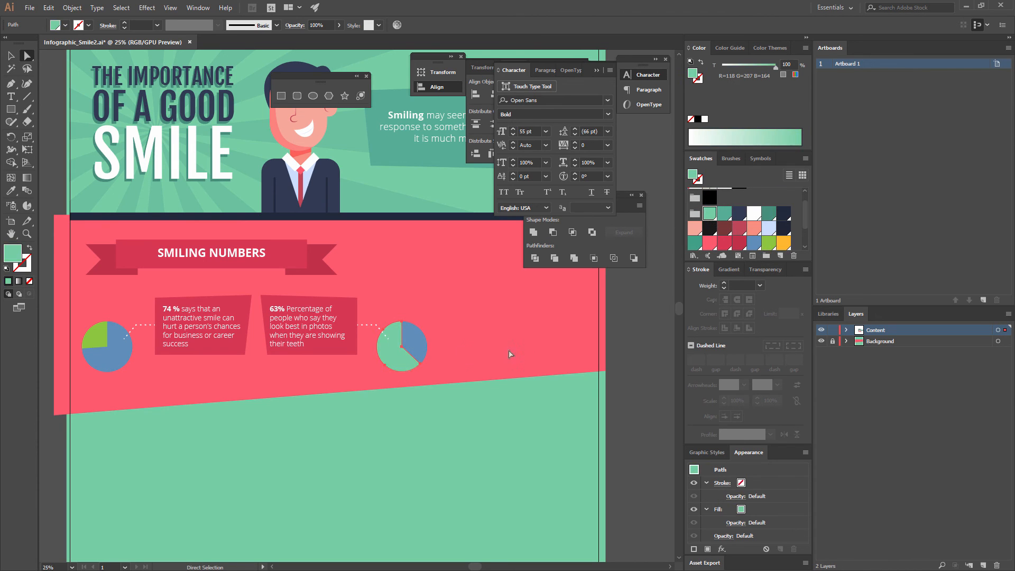
Recolor the smaller slice of the 63% pie graph with the orange-yellow swatch (R=255 G=185 B=46)
click(416, 341)
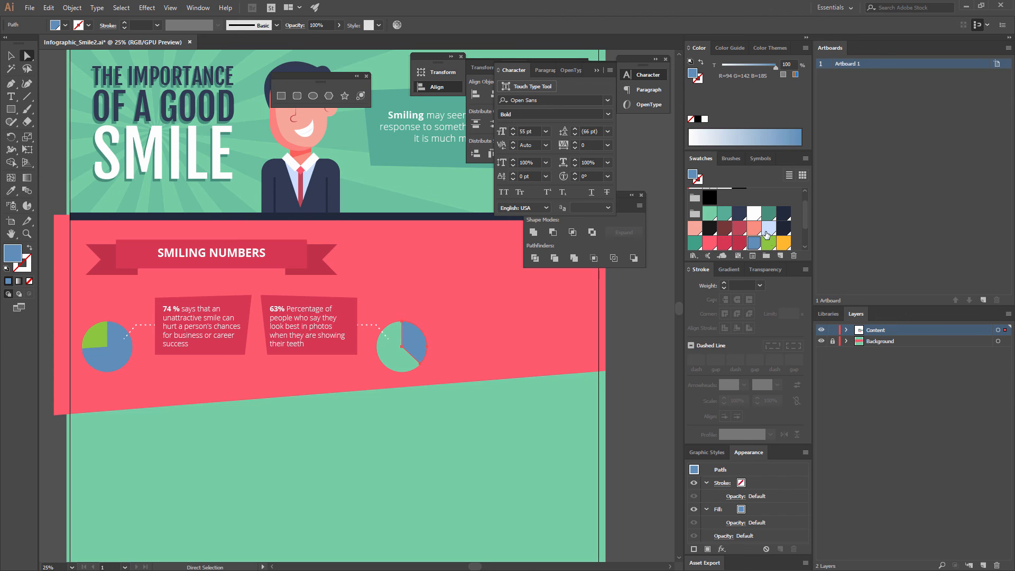
click(784, 243)
click(533, 339)
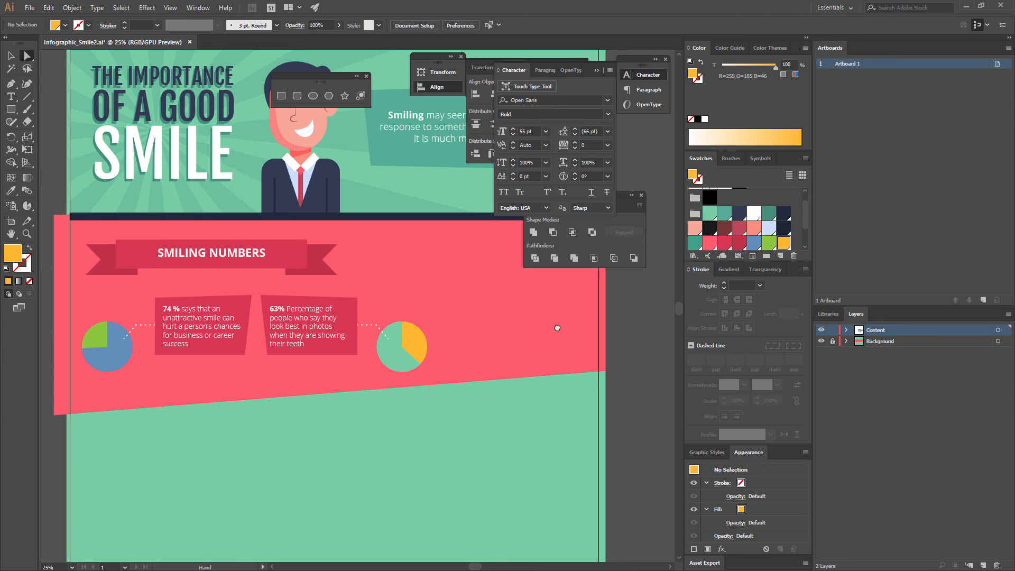
key(v)
drag(557, 326, 467, 331)
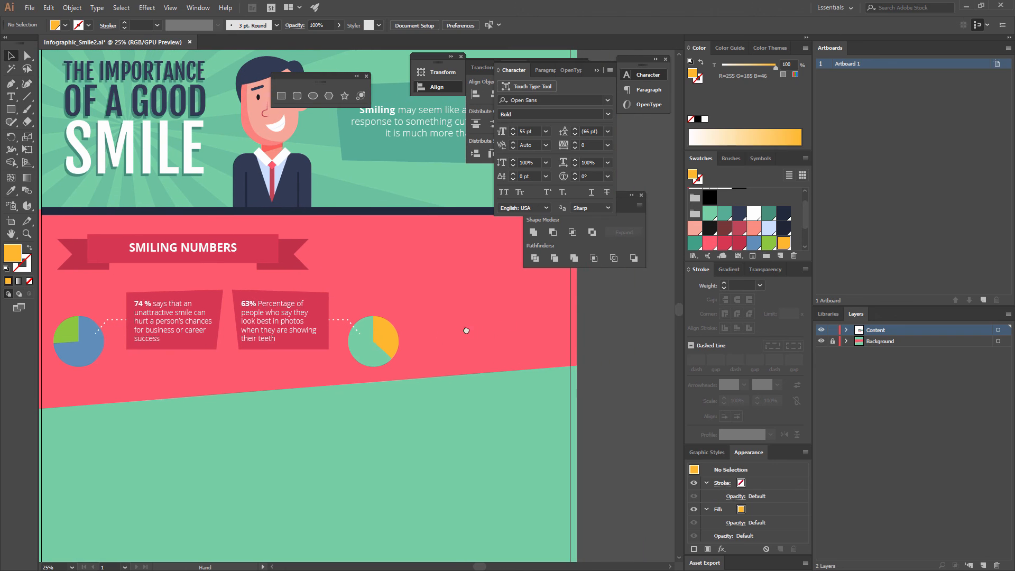